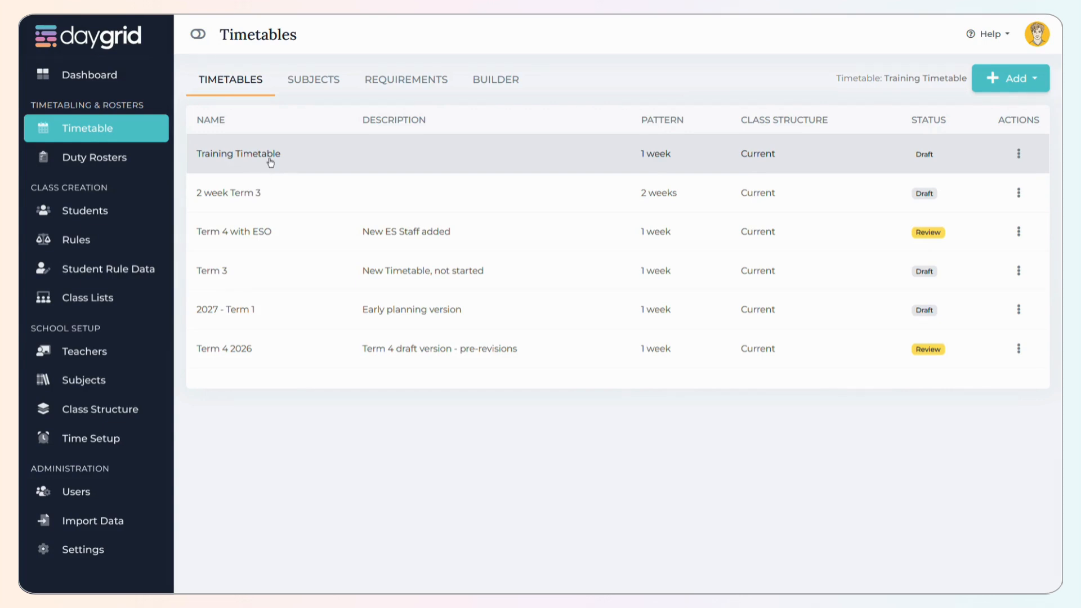
Step: Review the timetable's subject offerings and the required sessions of several classes, including 2B and 3/4C
{"action": "left_click", "coordinate": [333, 80]}
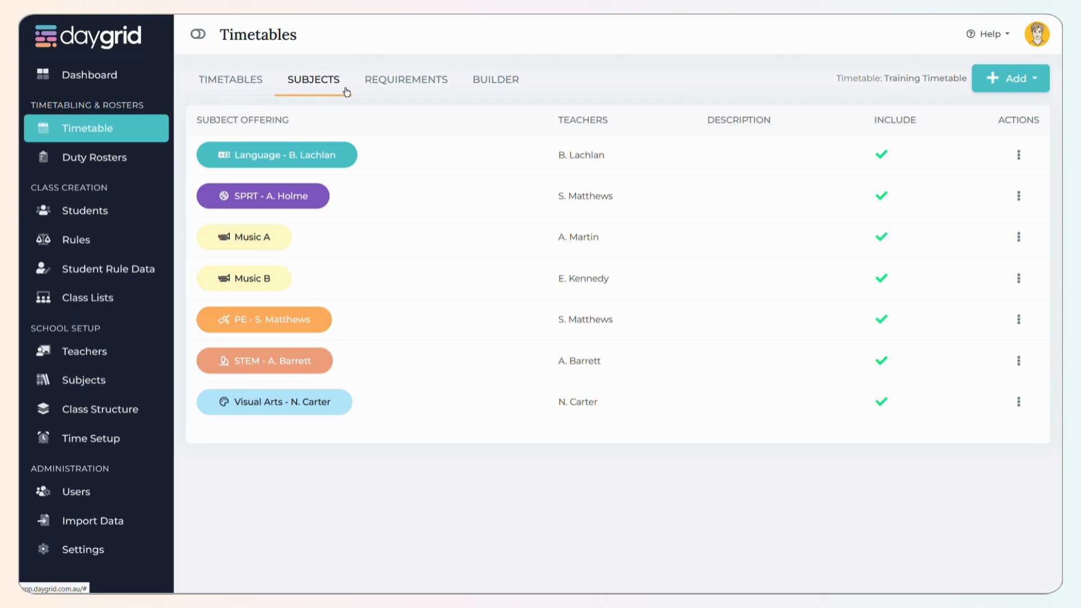
{"action": "left_click", "coordinate": [388, 87]}
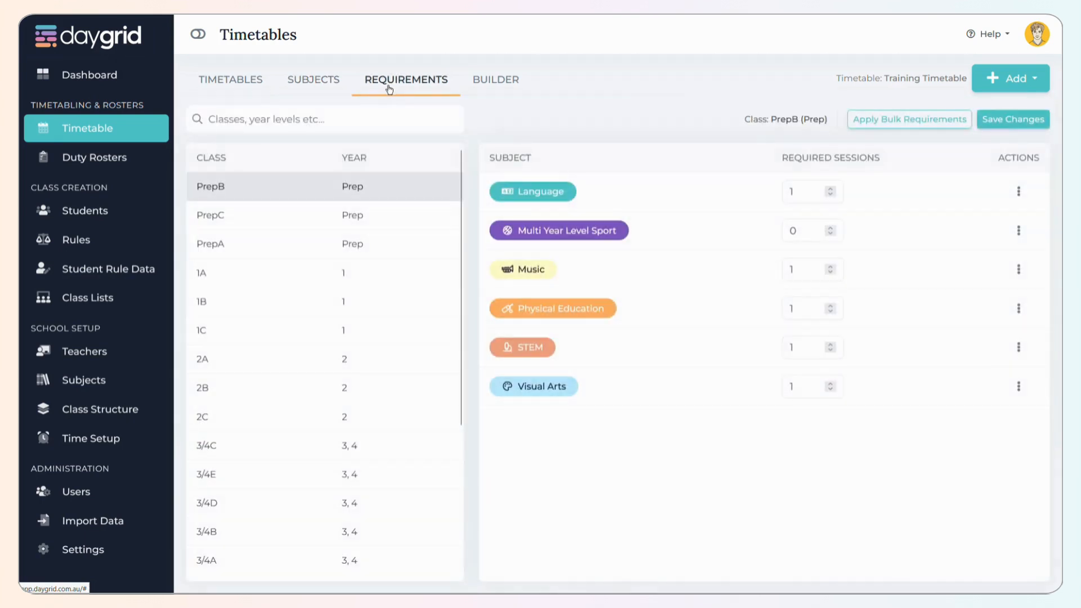
{"action": "left_click", "coordinate": [353, 388]}
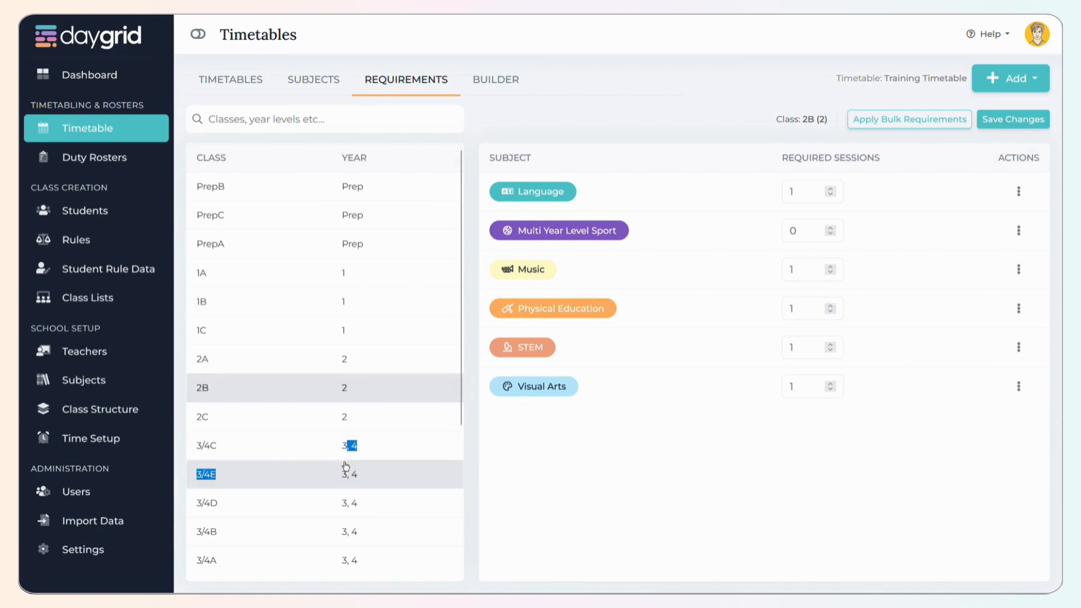
{"action": "left_click", "coordinate": [362, 502]}
{"action": "left_click", "coordinate": [365, 448]}
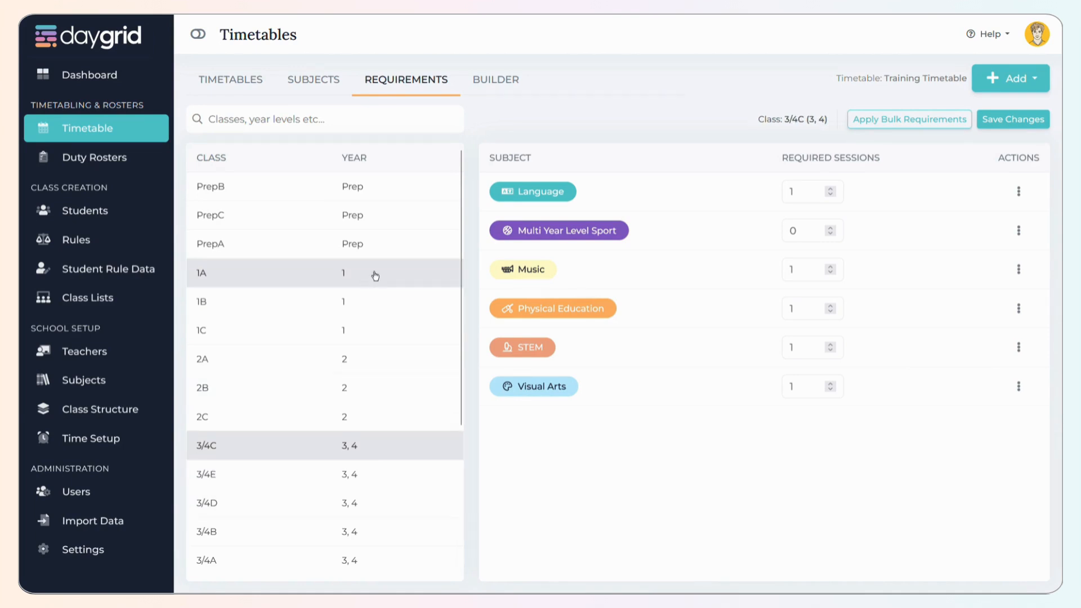
Step: Generate the class sessions for the Training Timetable in the timetable builder
{"action": "left_click", "coordinate": [483, 80]}
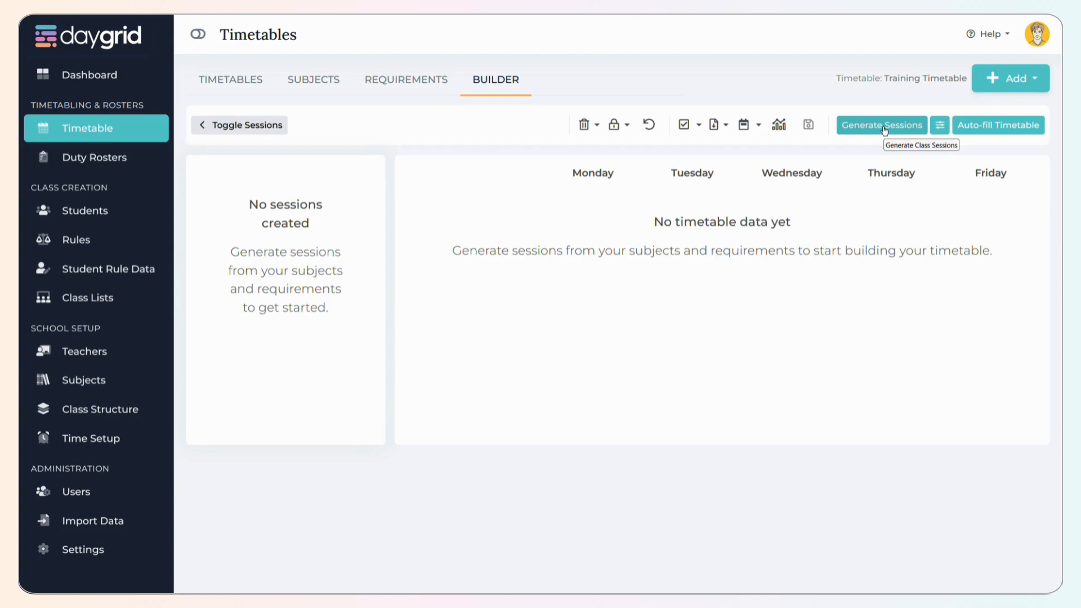
{"action": "left_click", "coordinate": [883, 126]}
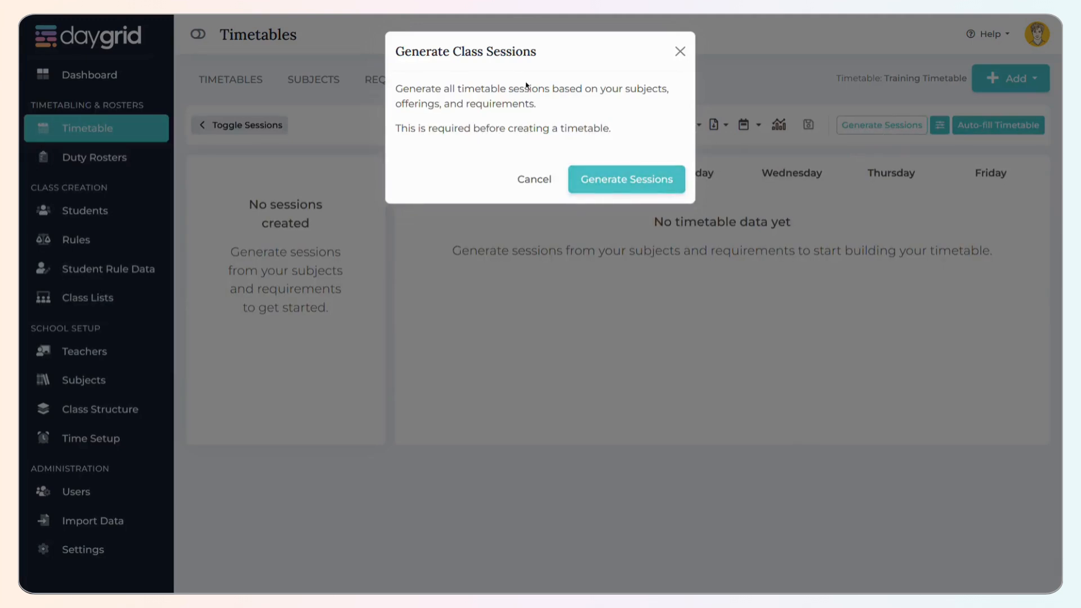
{"action": "left_click", "coordinate": [642, 183]}
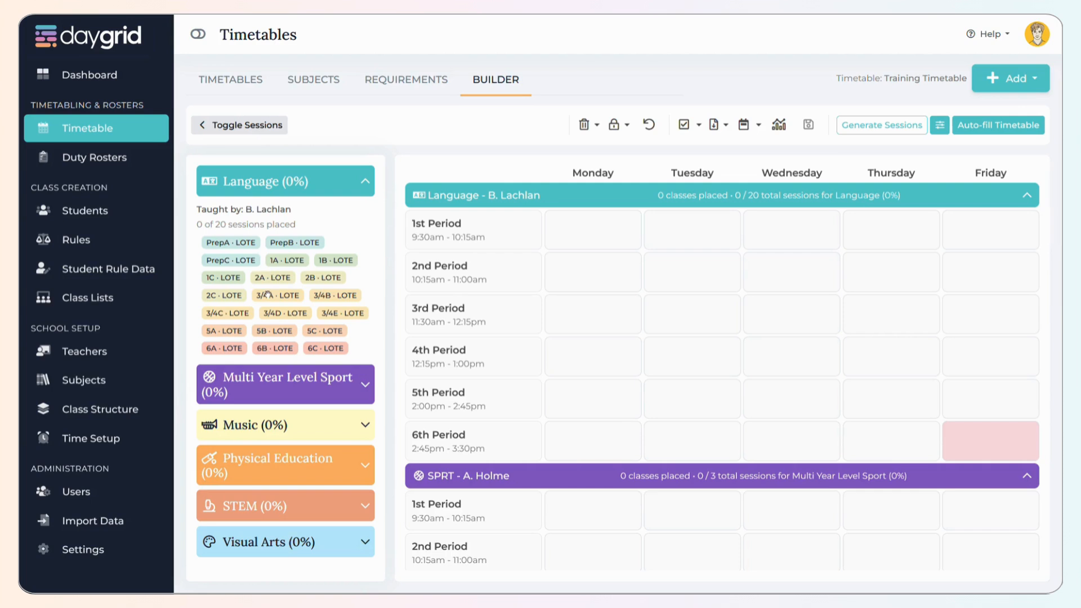
Step: Examine the unplaced sessions under Multi Year Level Sport, Music, Physical Education, STEM and Visual Arts, and collapse the Language group
{"action": "left_click", "coordinate": [337, 385]}
{"action": "scroll", "coordinate": [324, 433], "scroll_direction": "down", "scroll_amount": 1}
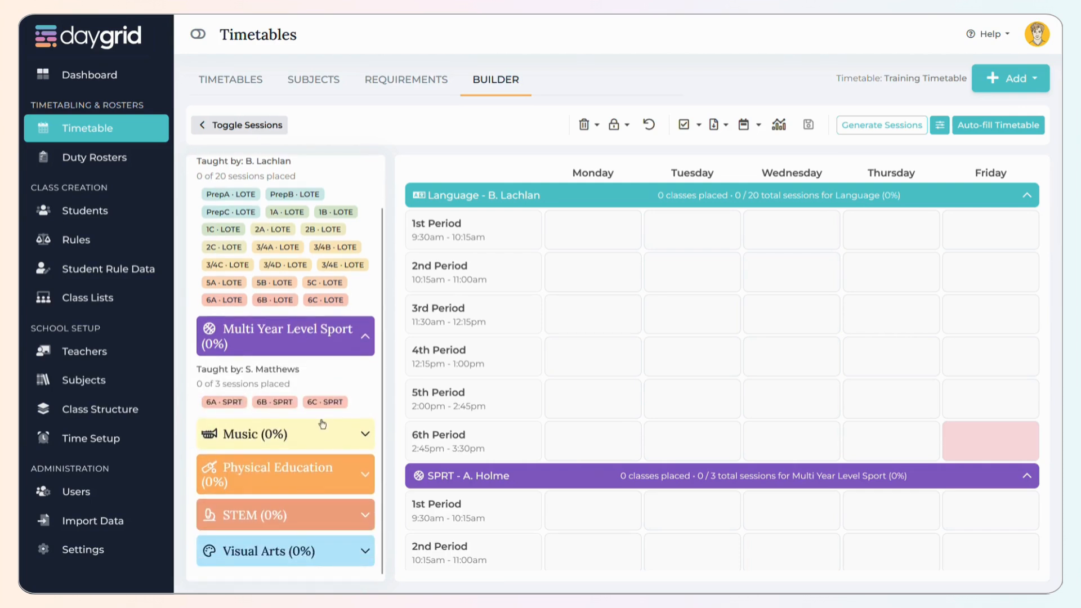
{"action": "left_click", "coordinate": [324, 441]}
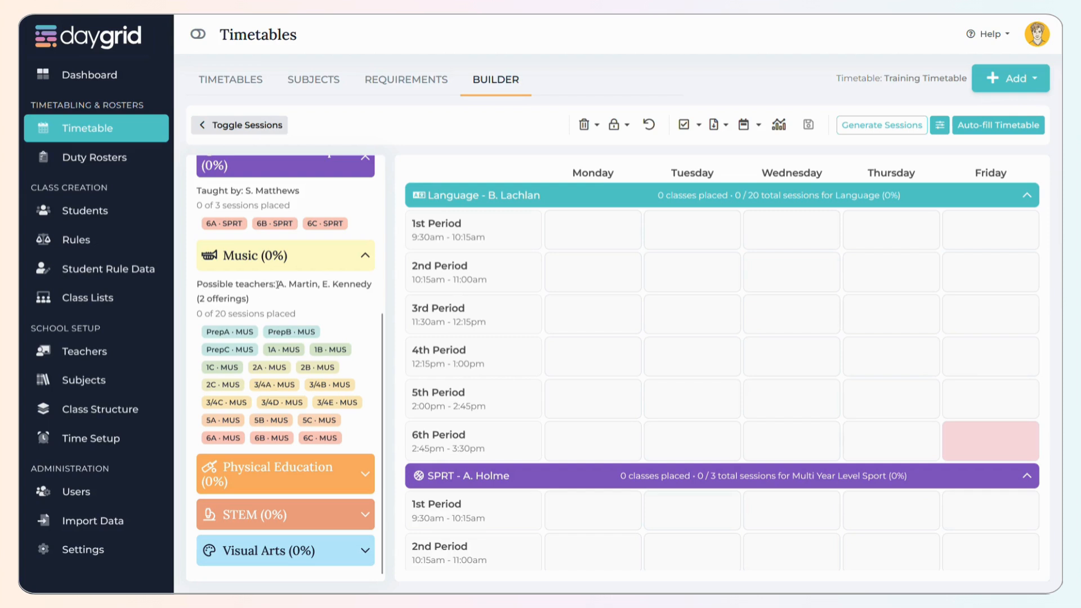
{"action": "left_click_drag", "start_coordinate": [277, 284], "coordinate": [306, 285]}
{"action": "left_click", "coordinate": [304, 478]}
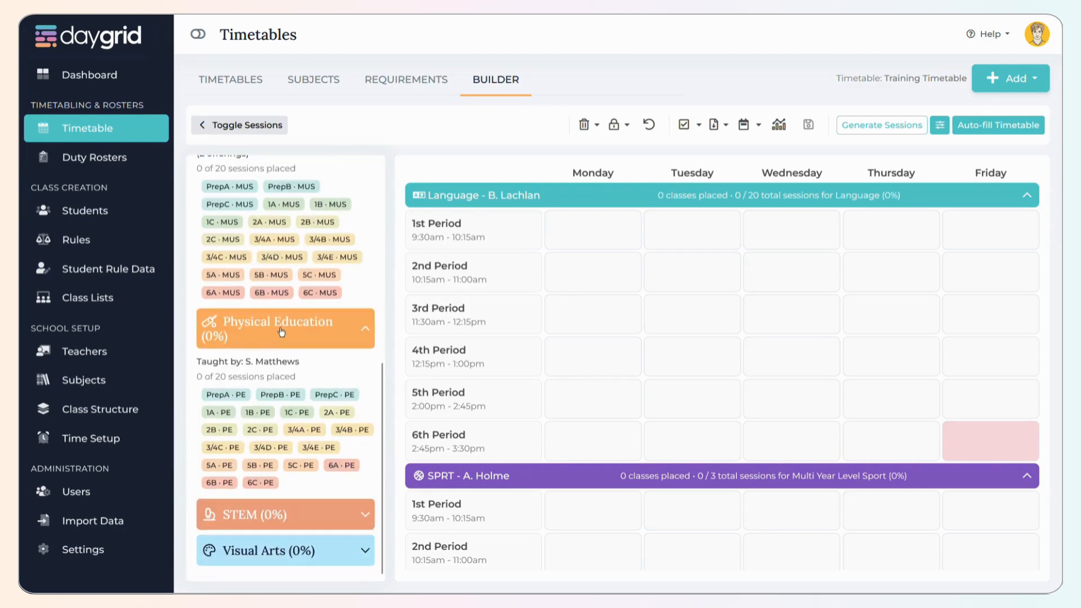
{"action": "left_click", "coordinate": [271, 515]}
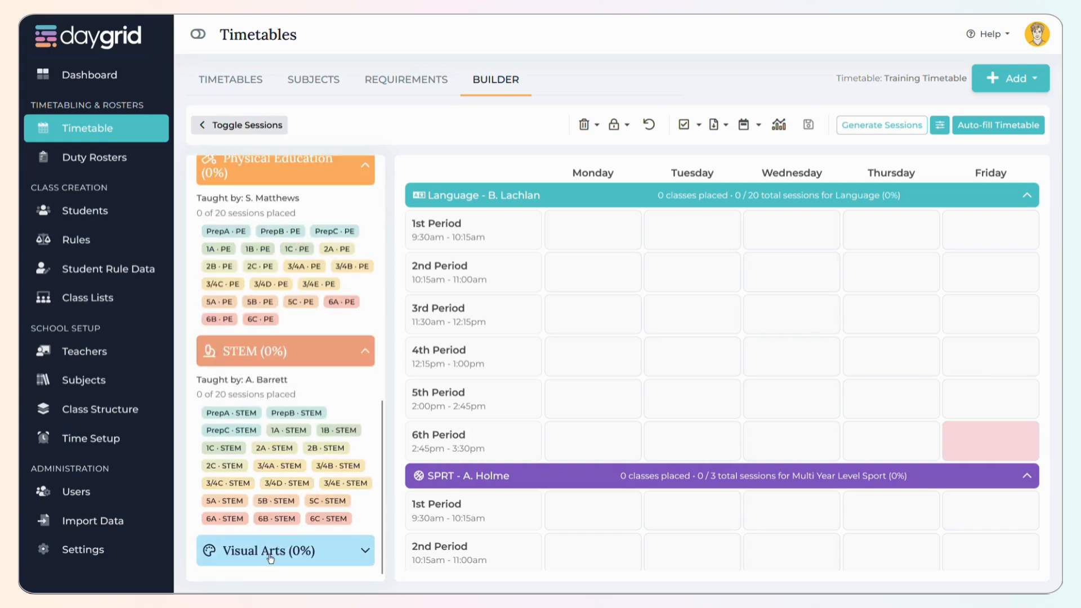
{"action": "left_click", "coordinate": [270, 558]}
{"action": "scroll", "coordinate": [280, 479], "scroll_direction": "up", "scroll_amount": 15}
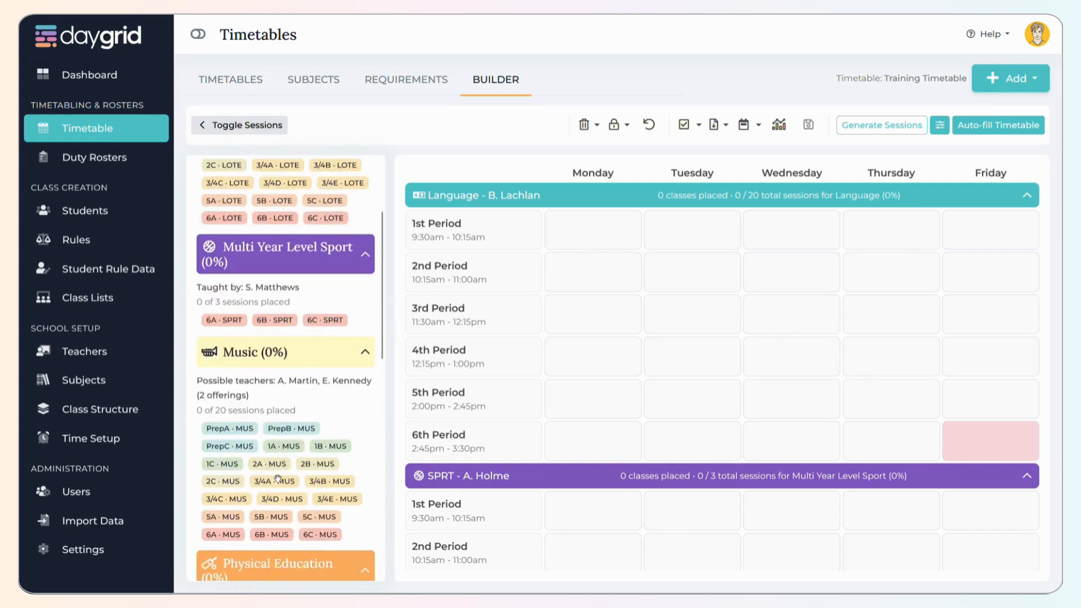
{"action": "left_click", "coordinate": [305, 181]}
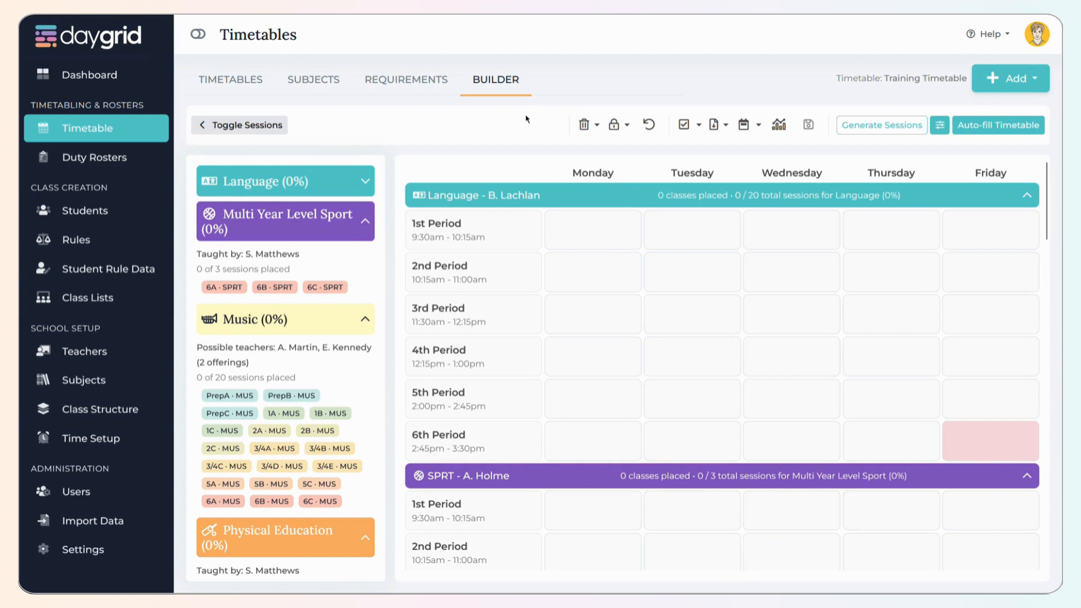
Step: Hide the navigation sidebar and the session list to widen the timetable grid, and show both again
{"action": "left_click", "coordinate": [197, 35]}
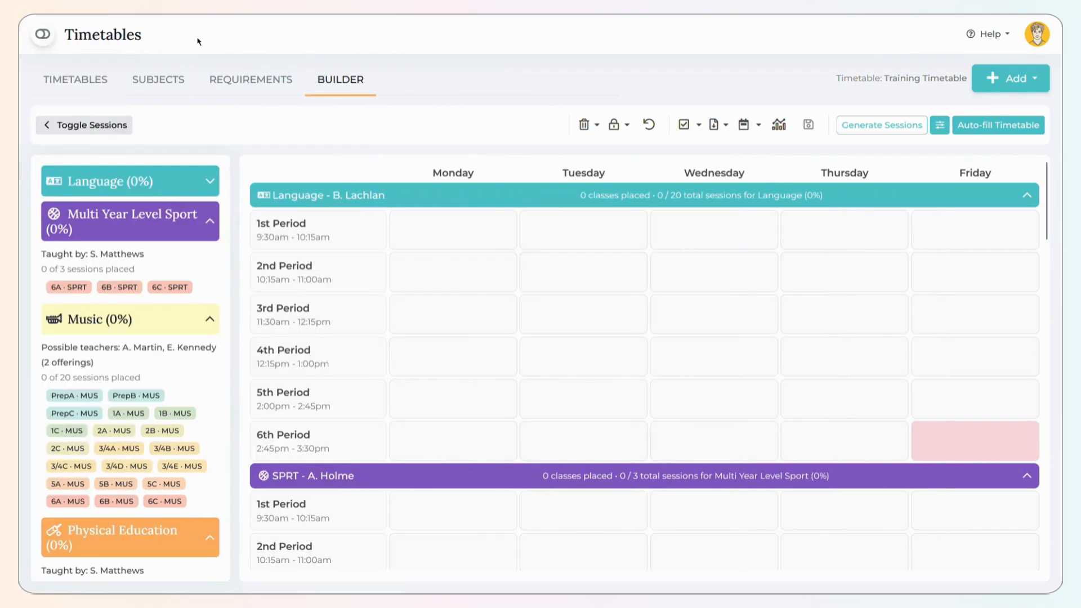
{"action": "left_click", "coordinate": [42, 35]}
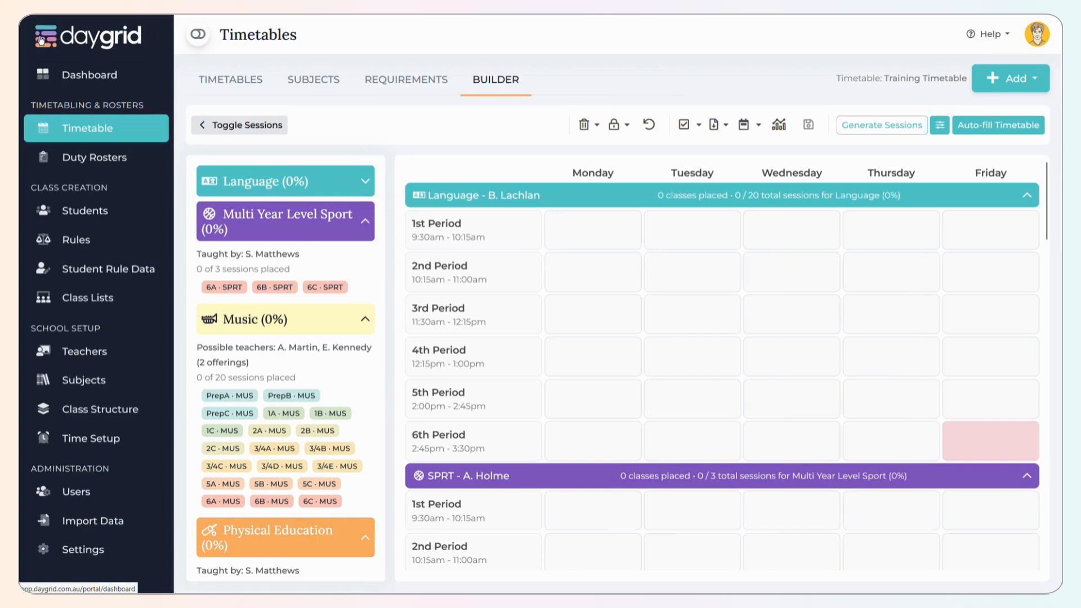
{"action": "left_click", "coordinate": [197, 35]}
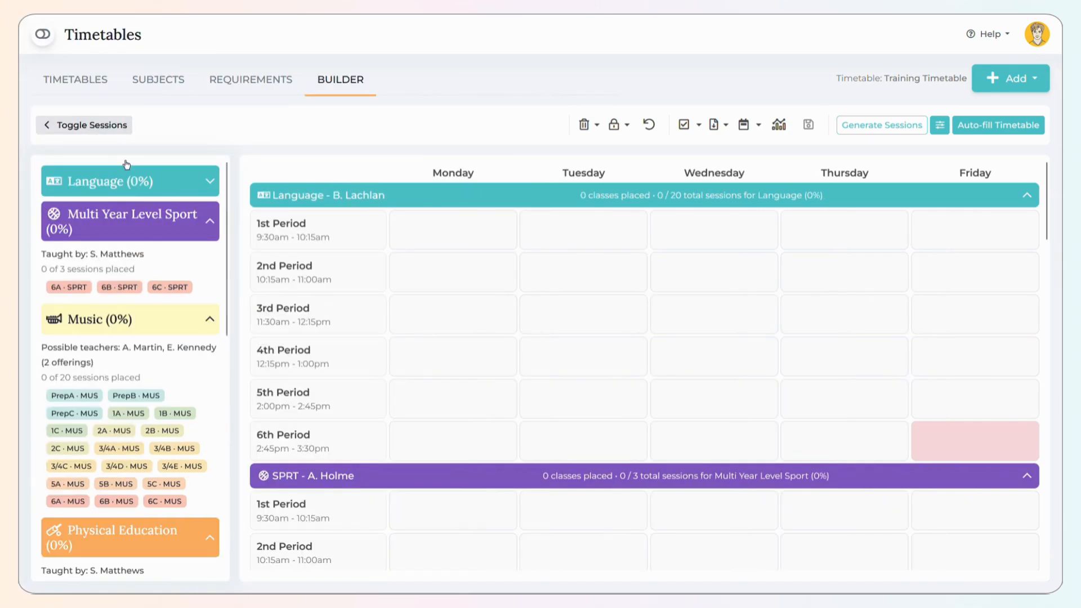
{"action": "left_click", "coordinate": [95, 125]}
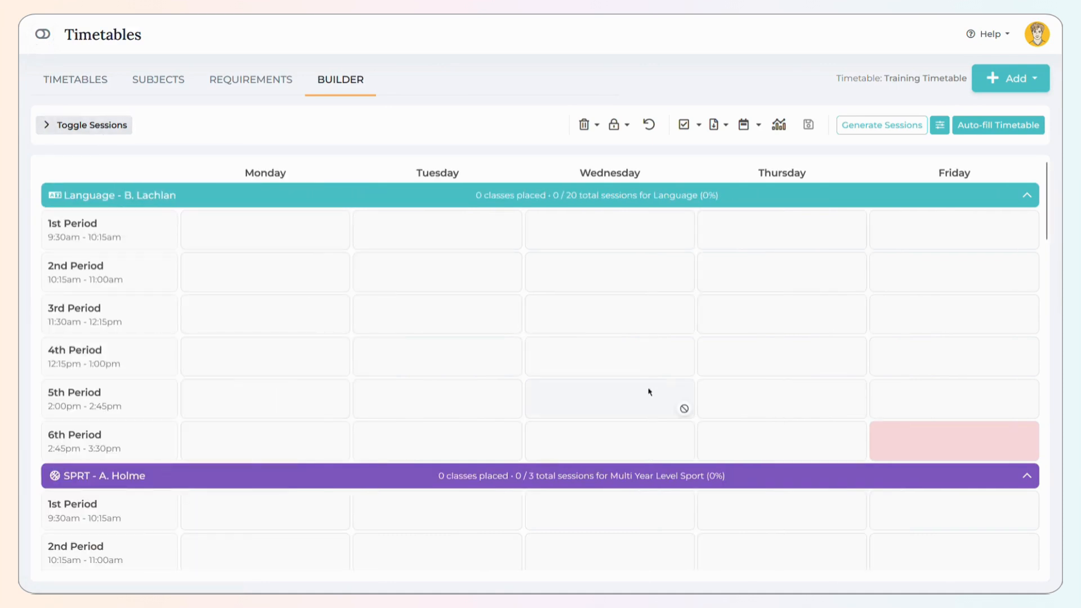
{"action": "left_click", "coordinate": [97, 125]}
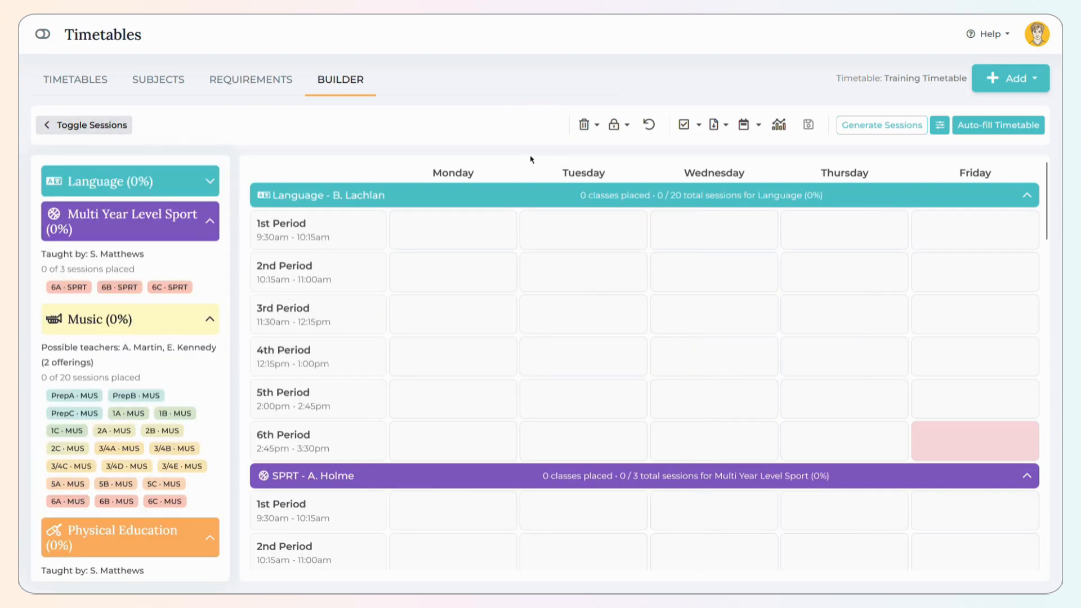
{"action": "left_click", "coordinate": [42, 34]}
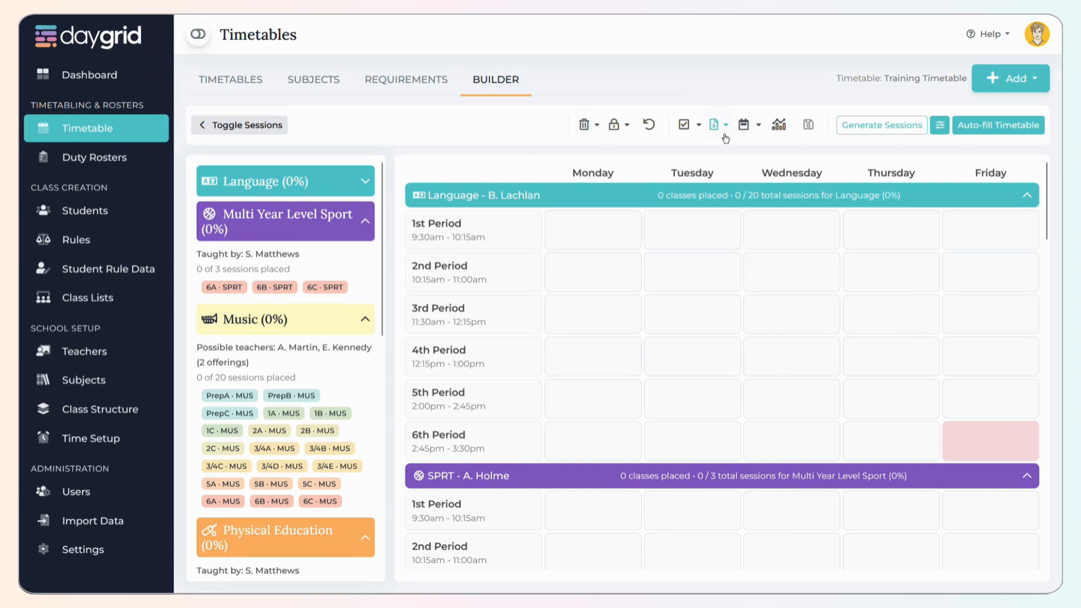
Step: Examine the options for clearing sessions, deleting the timetable and locking or unlocking all sessions, without applying any
{"action": "left_click", "coordinate": [582, 126]}
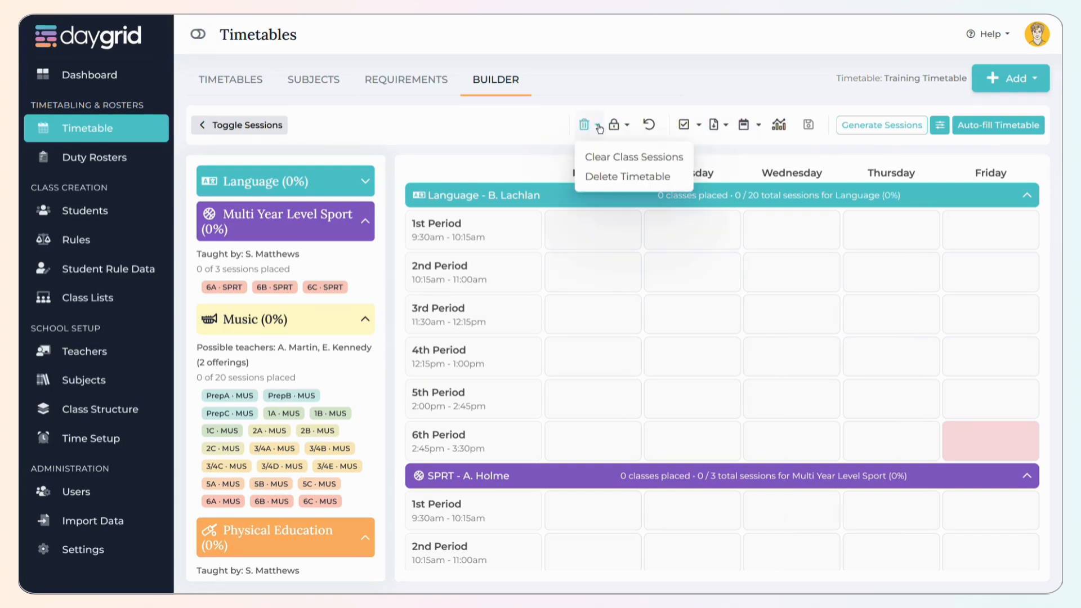
{"action": "left_click", "coordinate": [604, 163]}
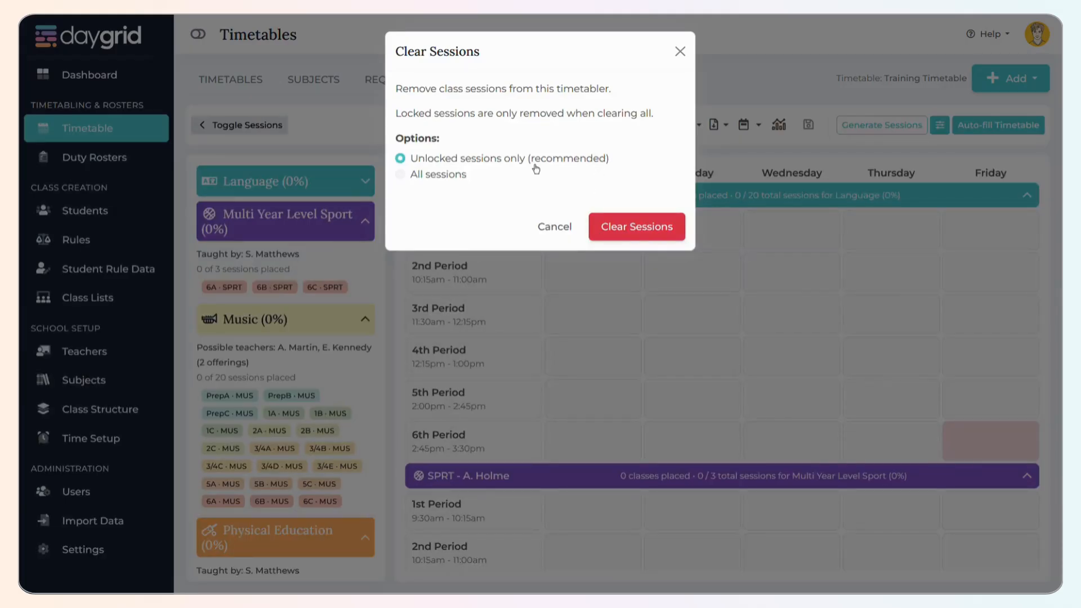
{"action": "left_click", "coordinate": [401, 175]}
{"action": "left_click", "coordinate": [401, 159]}
{"action": "left_click", "coordinate": [679, 52]}
{"action": "left_click", "coordinate": [586, 124]}
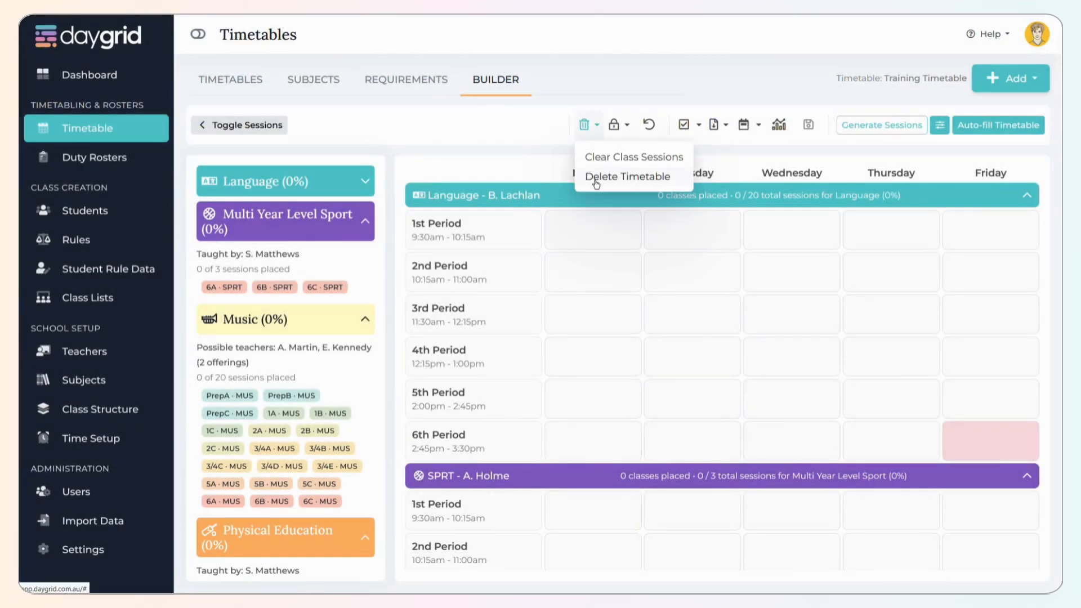
{"action": "left_click", "coordinate": [507, 153]}
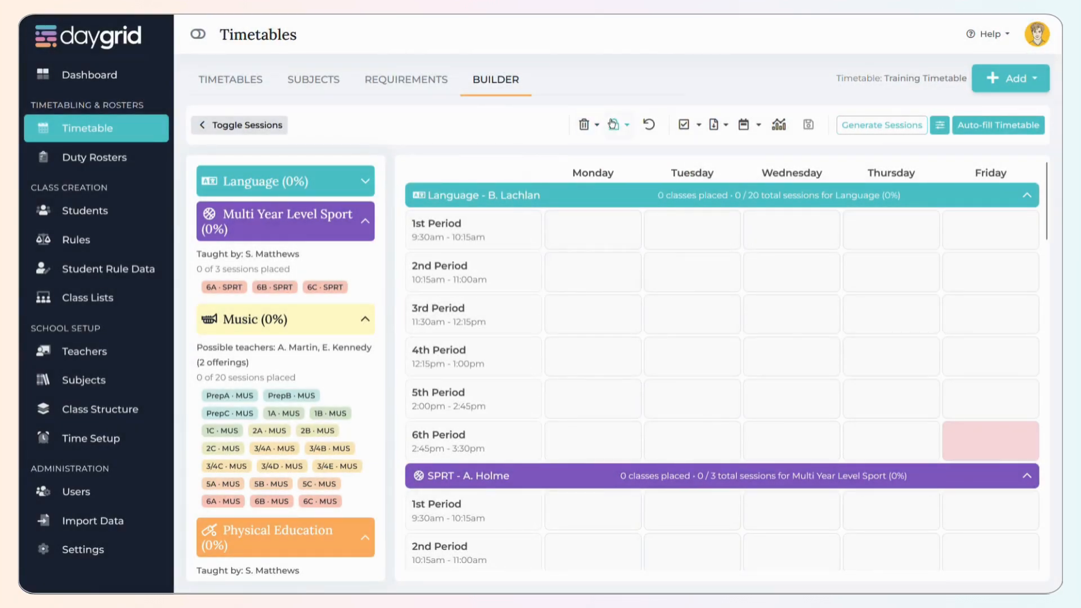
{"action": "left_click", "coordinate": [625, 126]}
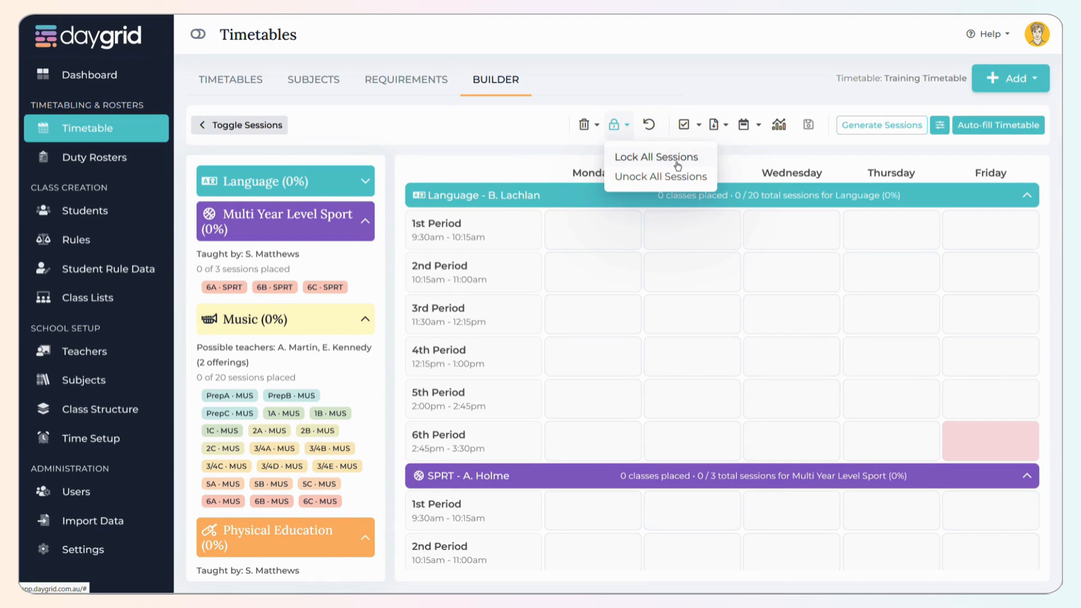
{"action": "left_click", "coordinate": [620, 125]}
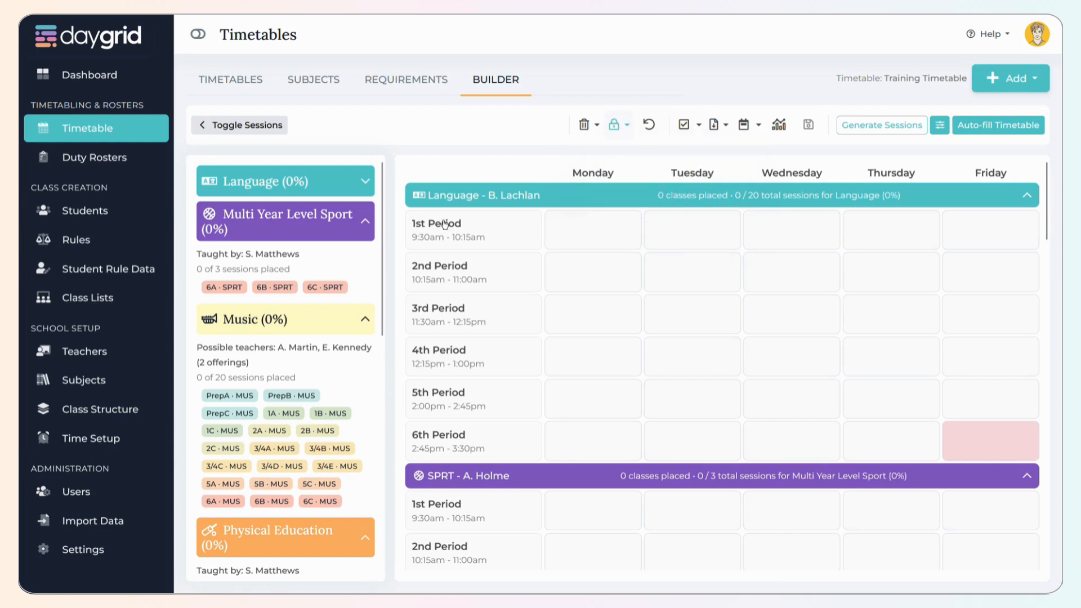
Step: Collapse the Language timetable and place the 6A, 6B and 6C sport sessions in the SPRT grid's 2nd Period on Monday
{"action": "left_click_drag", "start_coordinate": [263, 288], "coordinate": [566, 319]}
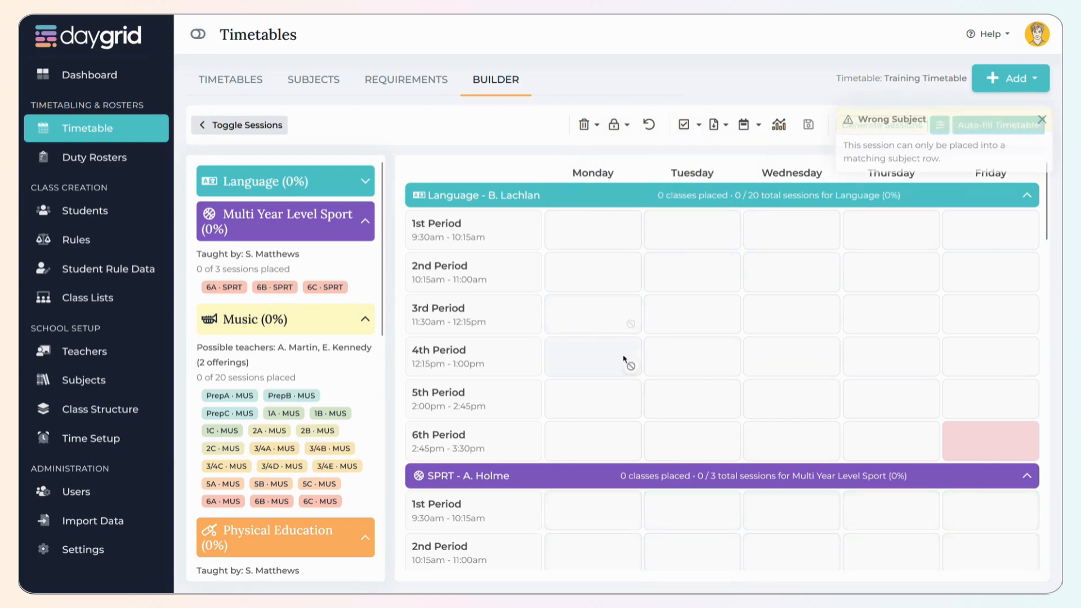
{"action": "left_click", "coordinate": [657, 203]}
{"action": "left_click_drag", "start_coordinate": [274, 297], "coordinate": [577, 306]}
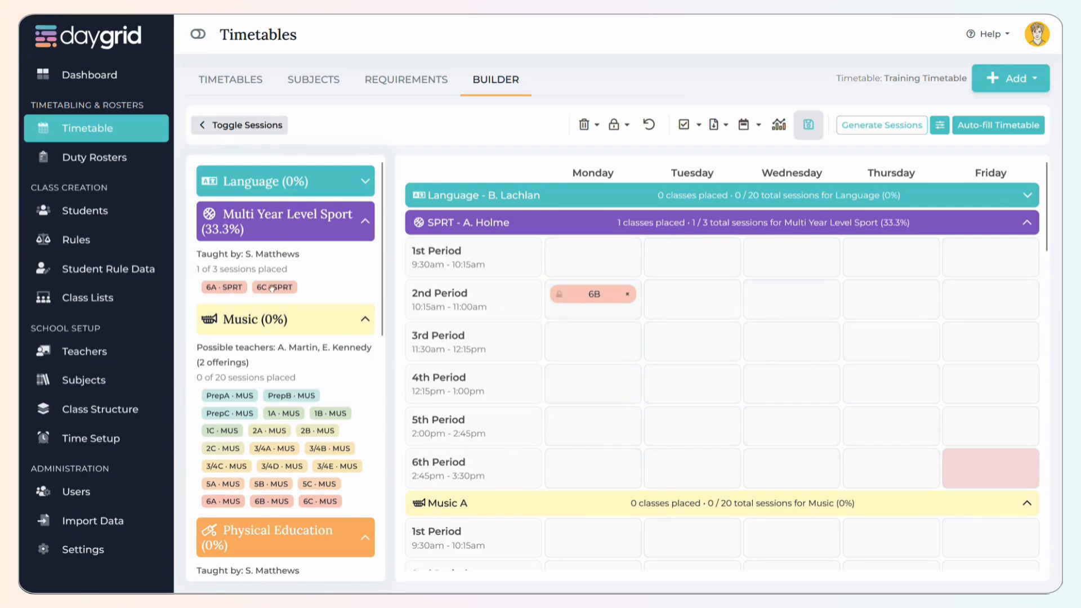
{"action": "left_click_drag", "start_coordinate": [272, 289], "coordinate": [596, 337]}
{"action": "left_click_drag", "start_coordinate": [219, 288], "coordinate": [582, 313]}
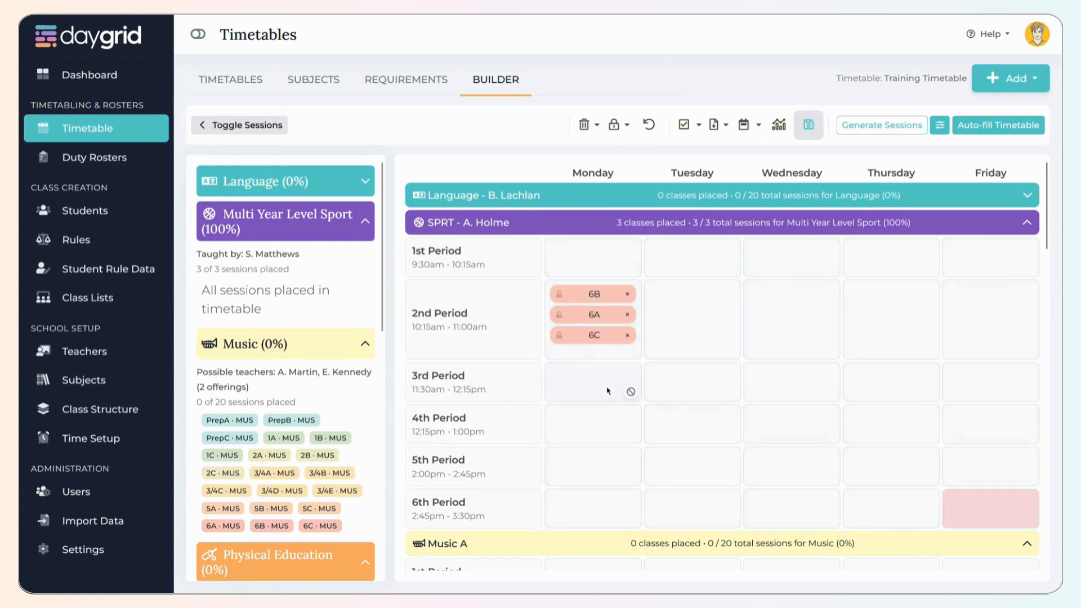
Step: Lock the 6A, 6B and 6C sport sessions individually in Monday's 2nd Period
{"action": "left_click", "coordinate": [559, 336]}
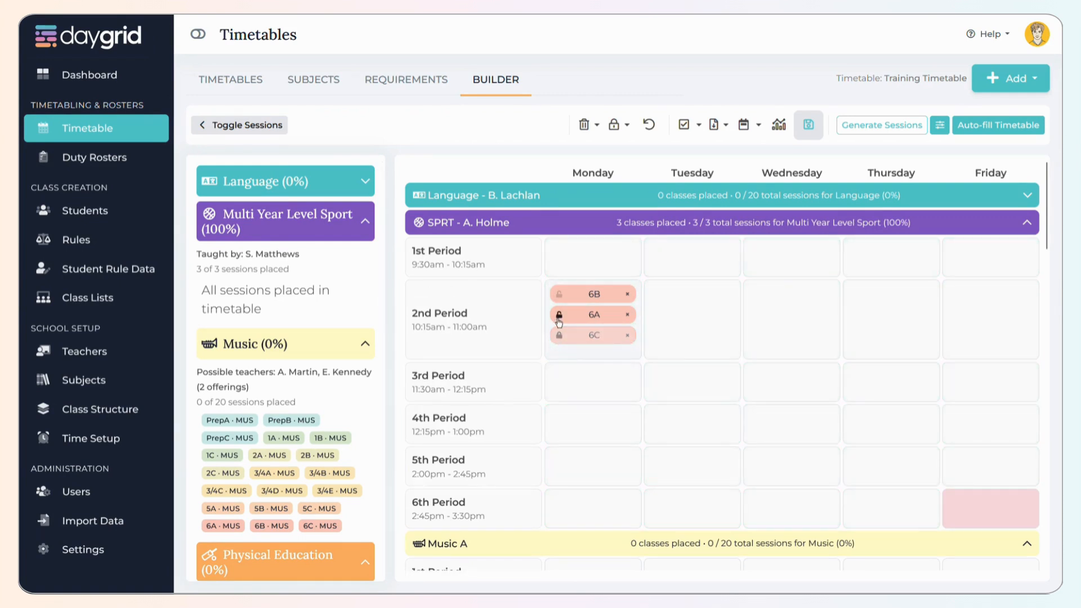
{"action": "left_click", "coordinate": [559, 317]}
{"action": "left_click", "coordinate": [559, 295]}
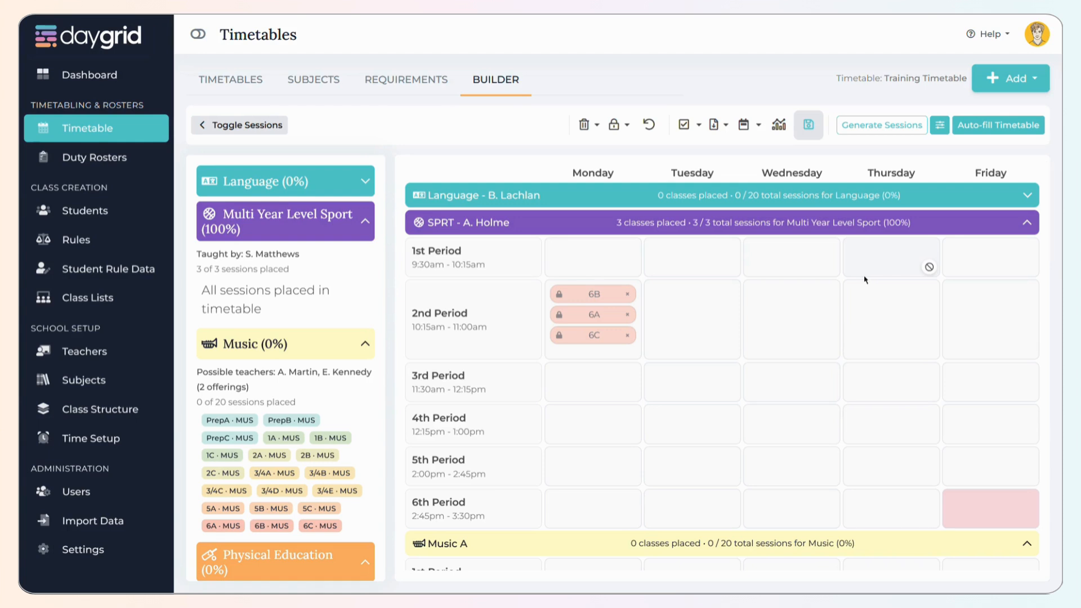
Step: Unlock the three sport sessions in Monday's 2nd Period and remove the 6C session from the timetable
{"action": "left_click", "coordinate": [557, 296]}
{"action": "left_click", "coordinate": [559, 314]}
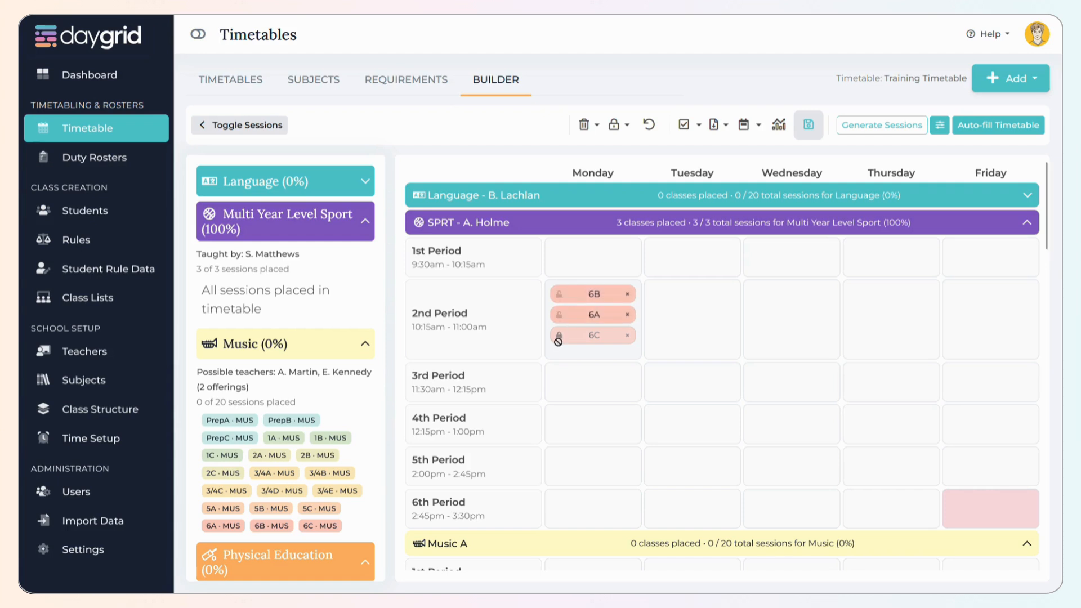
{"action": "left_click", "coordinate": [559, 335]}
{"action": "left_click", "coordinate": [627, 336]}
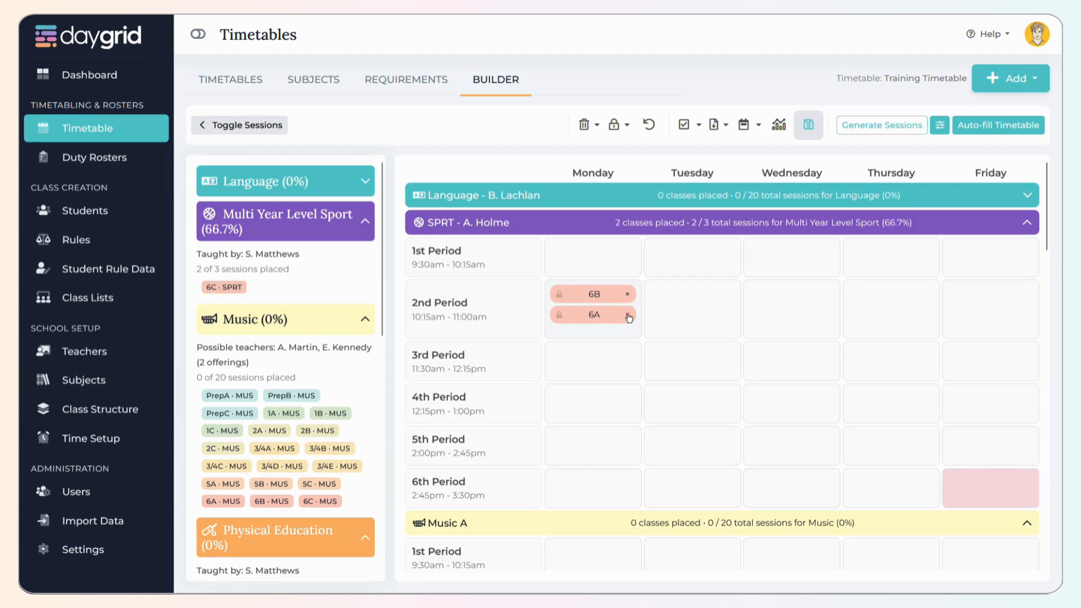
Step: Lock all current sessions of the timetable at once and save the timetable
{"action": "left_click", "coordinate": [618, 125]}
{"action": "left_click", "coordinate": [620, 160]}
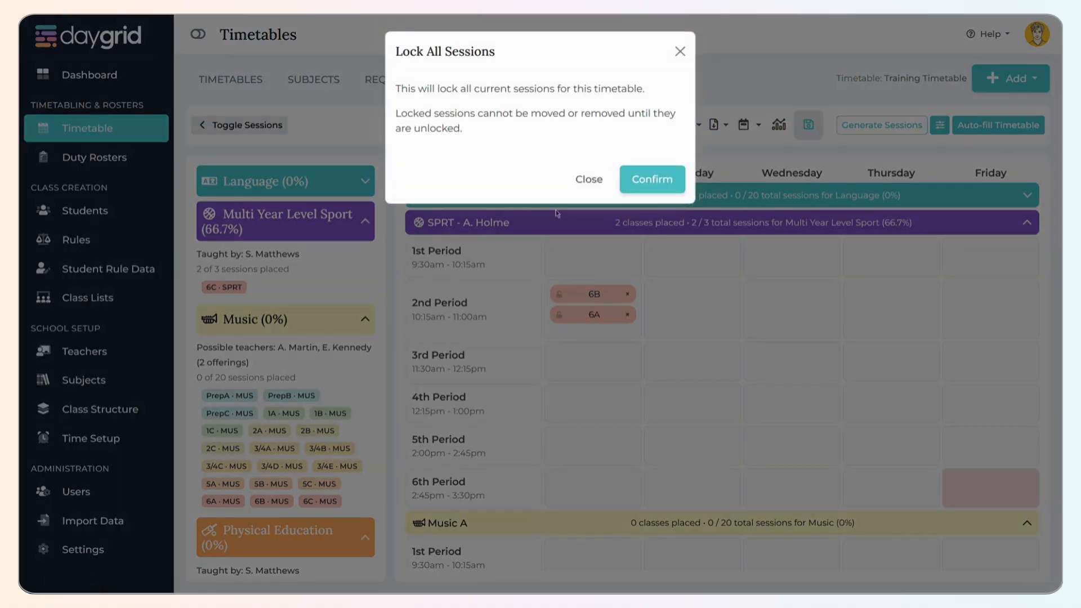
{"action": "left_click", "coordinate": [668, 182]}
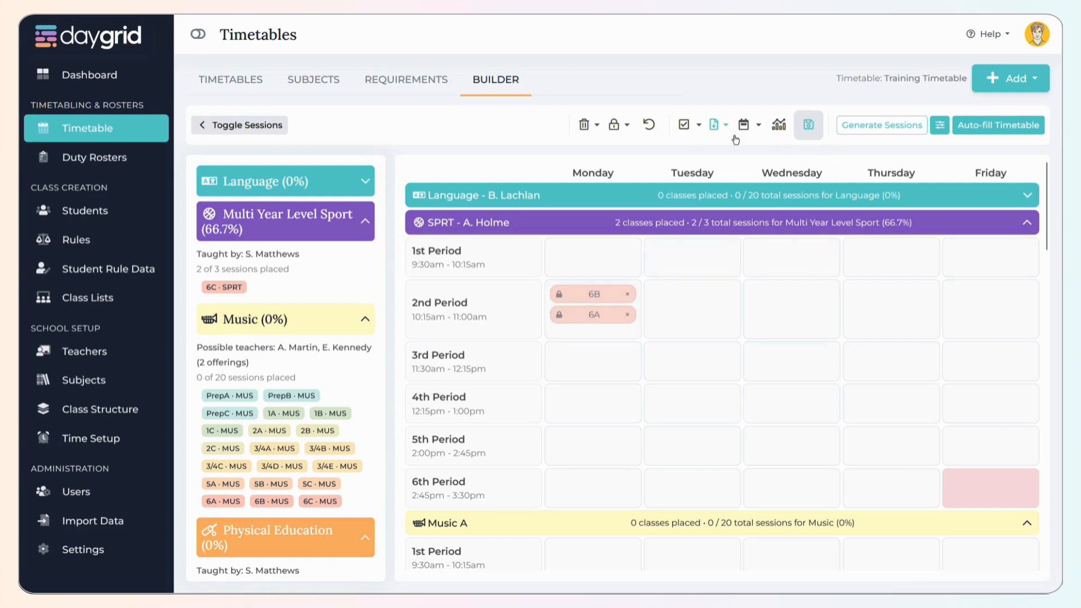
{"action": "left_click", "coordinate": [807, 126]}
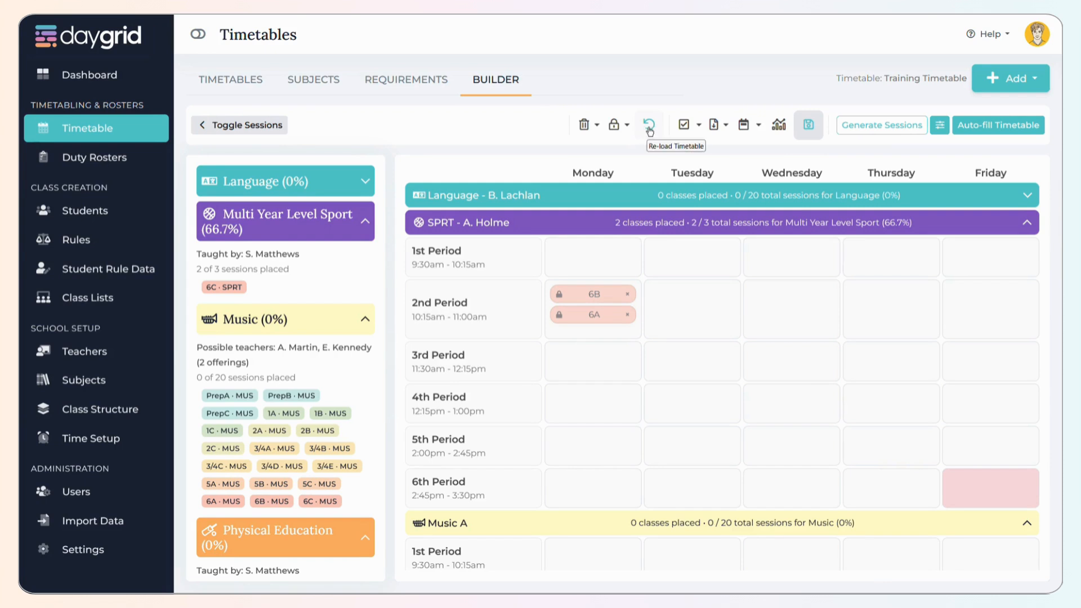
Step: Reload the timetable, and collapse the SPRT grid in favour of the expanded Language grid
{"action": "left_click", "coordinate": [650, 129]}
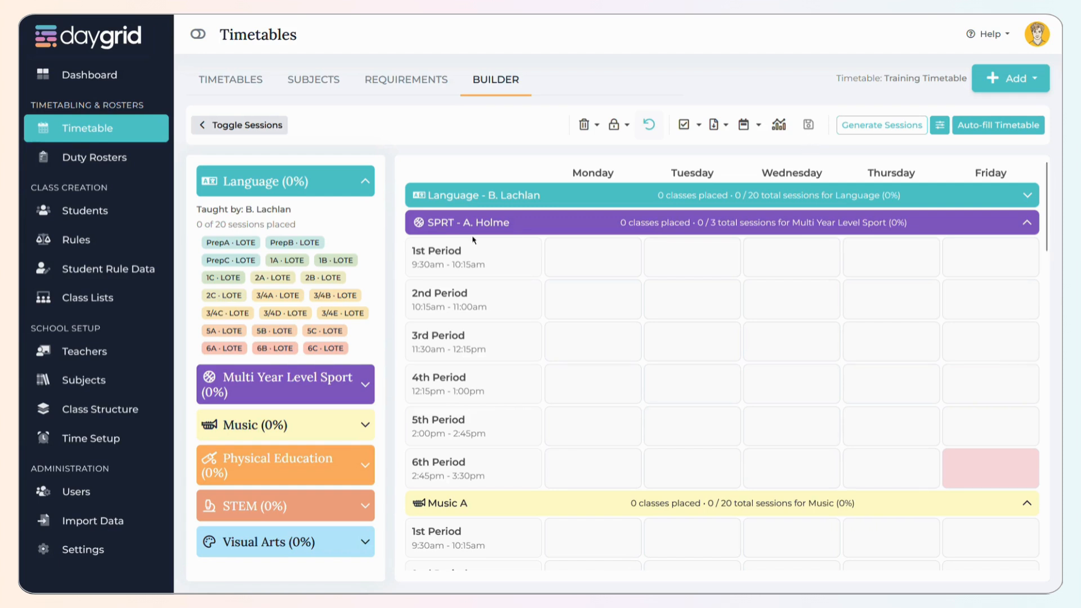
{"action": "left_click", "coordinate": [530, 220]}
{"action": "left_click", "coordinate": [531, 197]}
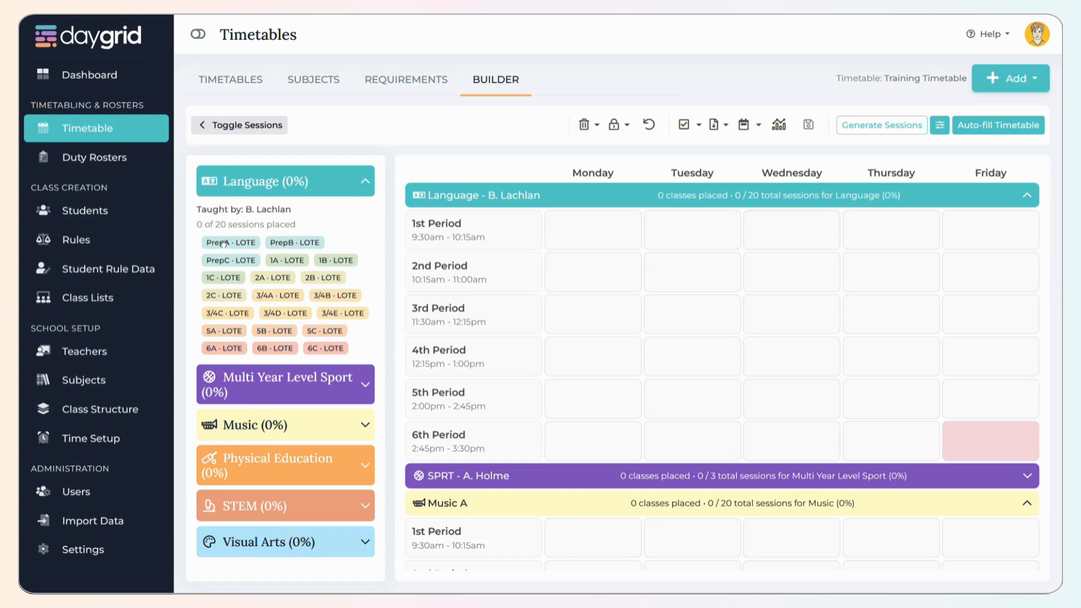
Step: Place the PrepA, PrepB, 1A, 1B and 1C Language sessions in Monday's 1st to 5th Periods
{"action": "left_click_drag", "start_coordinate": [223, 243], "coordinate": [574, 240]}
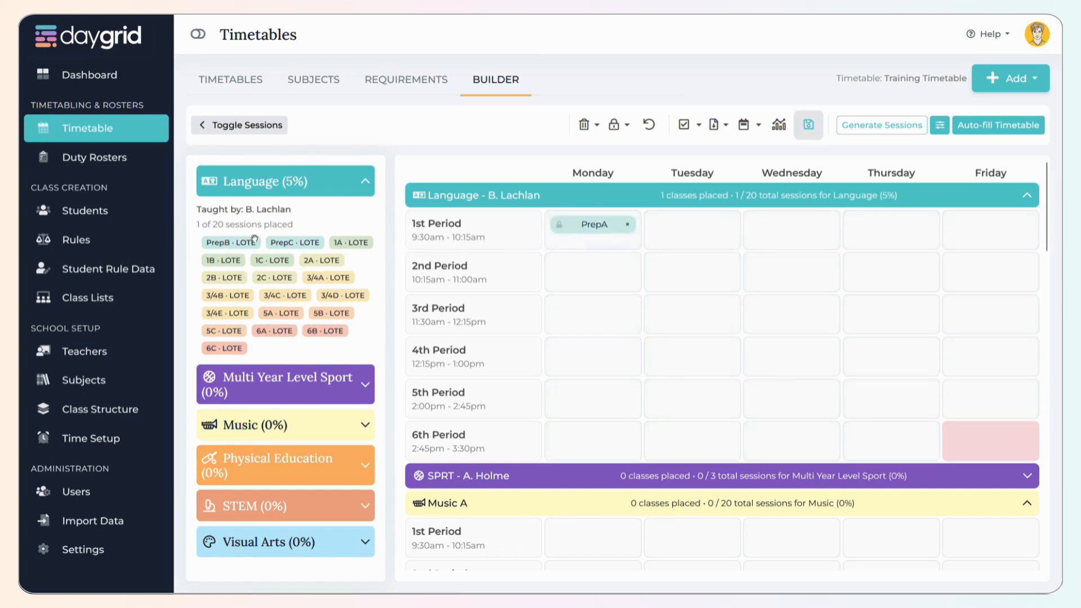
{"action": "left_click_drag", "start_coordinate": [226, 242], "coordinate": [584, 269]}
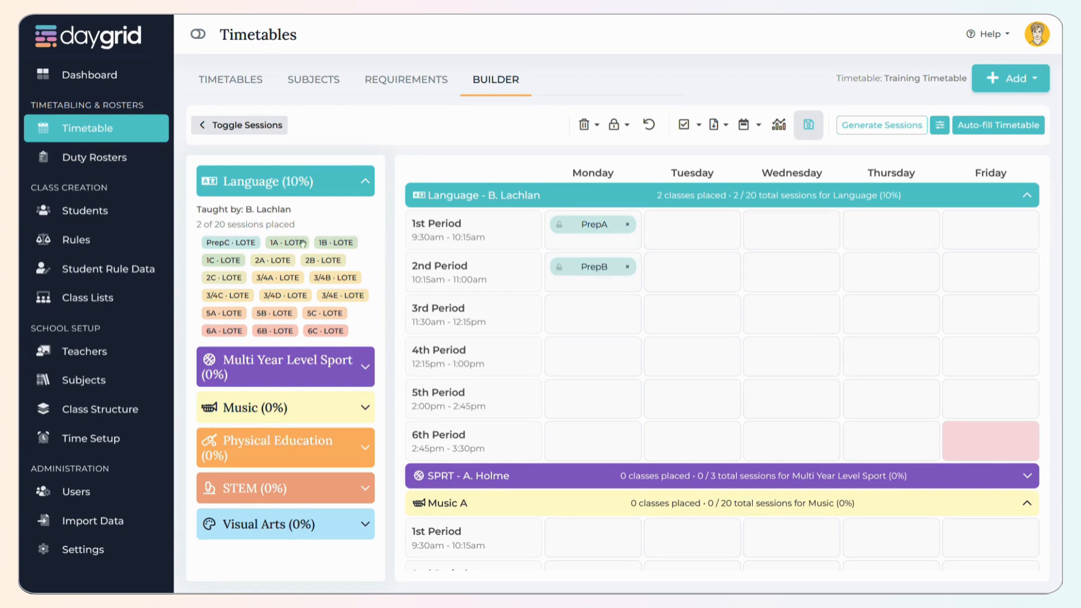
{"action": "left_click", "coordinate": [283, 242]}
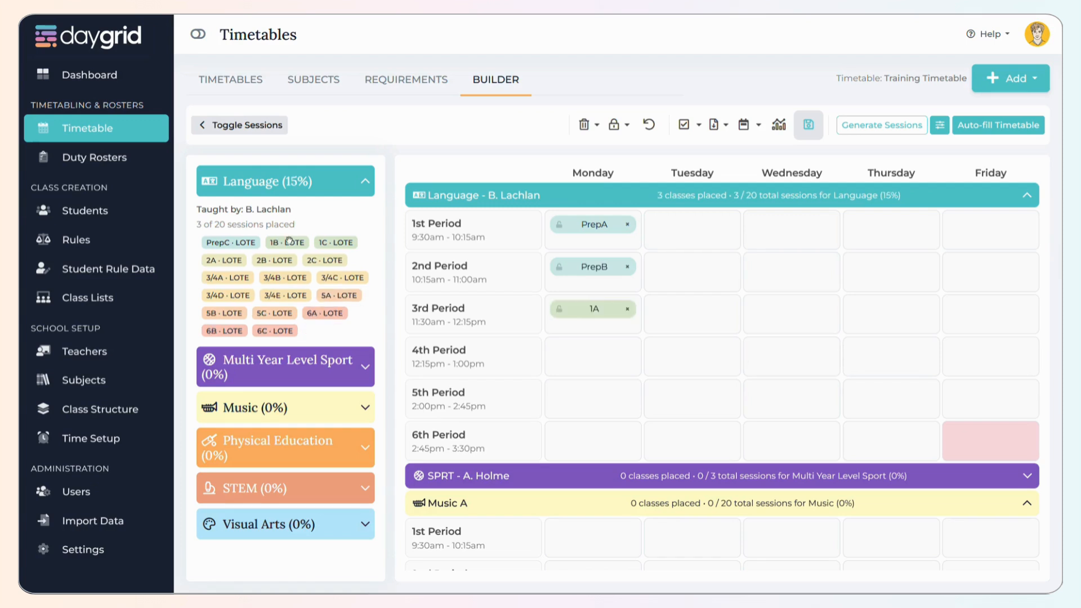
{"action": "left_click", "coordinate": [288, 242]}
{"action": "left_click", "coordinate": [288, 243]}
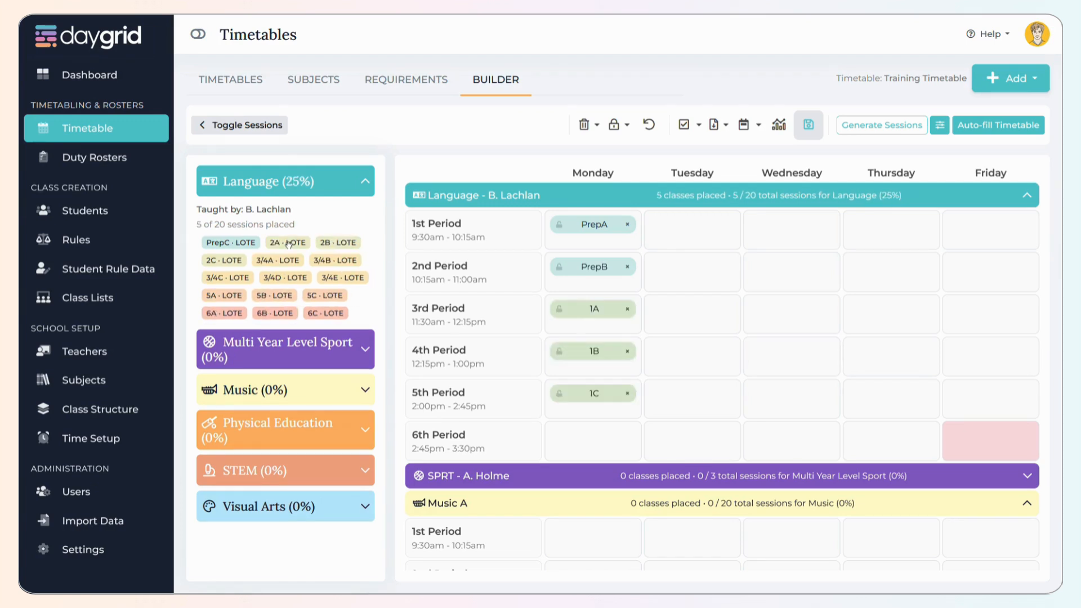
Step: Place the 2A Language session in Monday's 6th Period and the 2B and 2C sessions in Tuesday's 1st and 2nd Periods
{"action": "left_click", "coordinate": [288, 243]}
{"action": "left_click", "coordinate": [280, 243]}
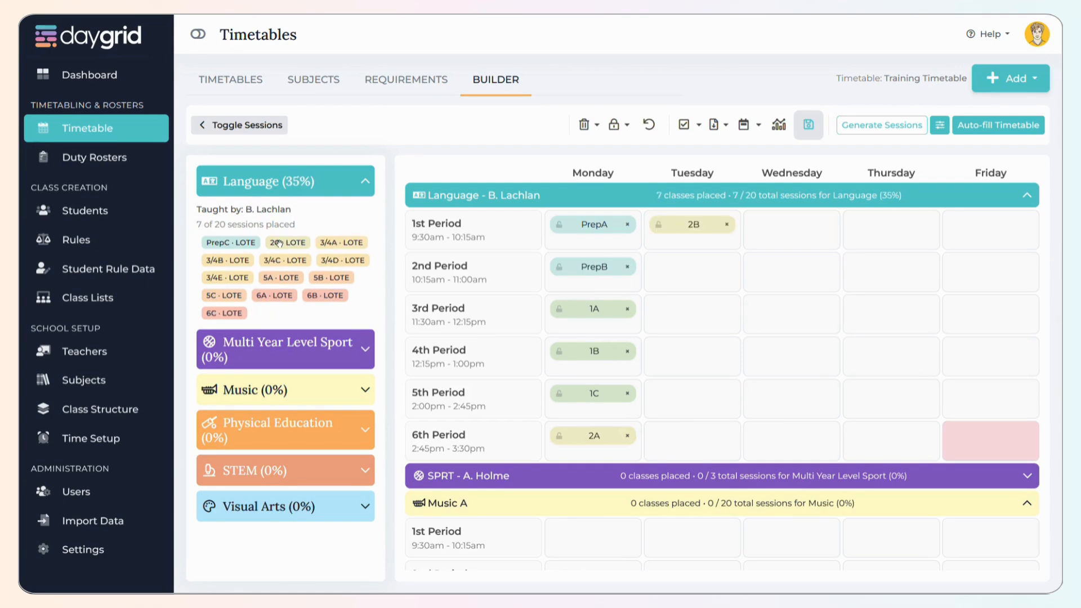
{"action": "left_click", "coordinate": [287, 243]}
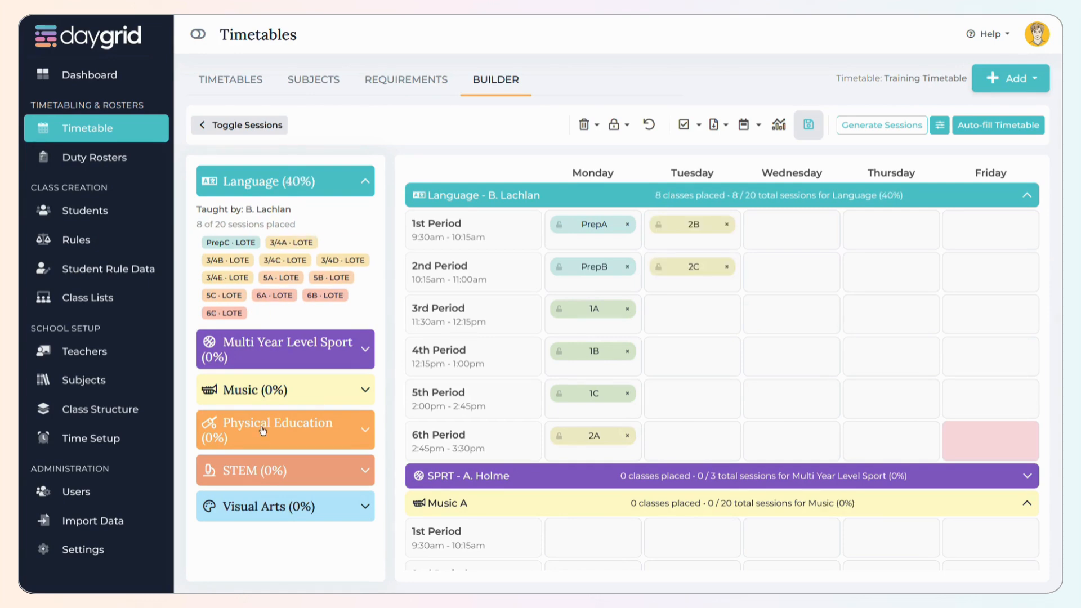
Step: Save the timetable and lock all placed sessions at once
{"action": "left_click", "coordinate": [814, 139]}
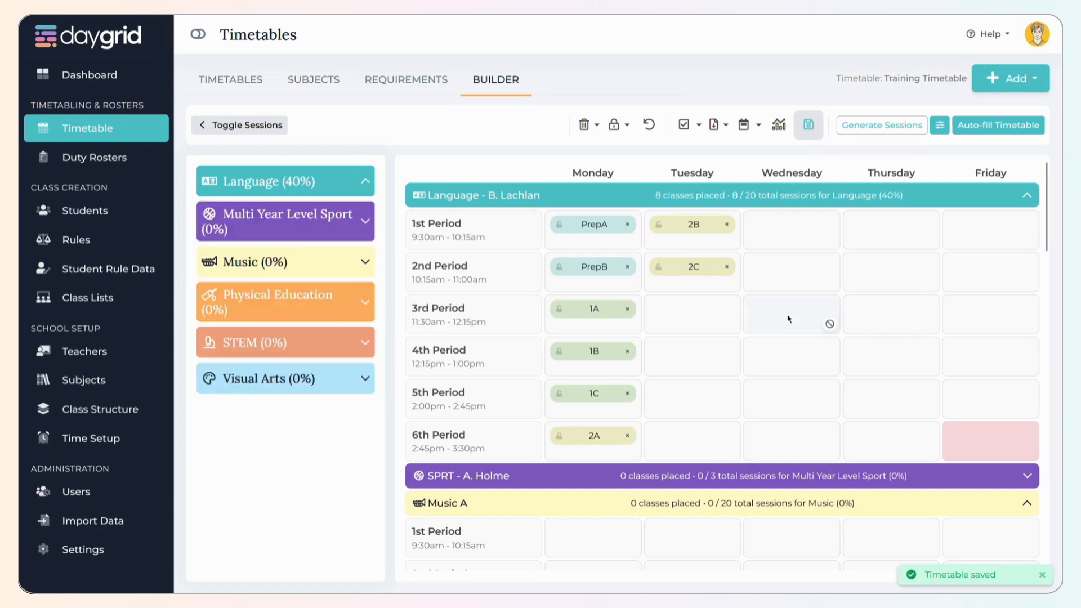
{"action": "left_click", "coordinate": [617, 125]}
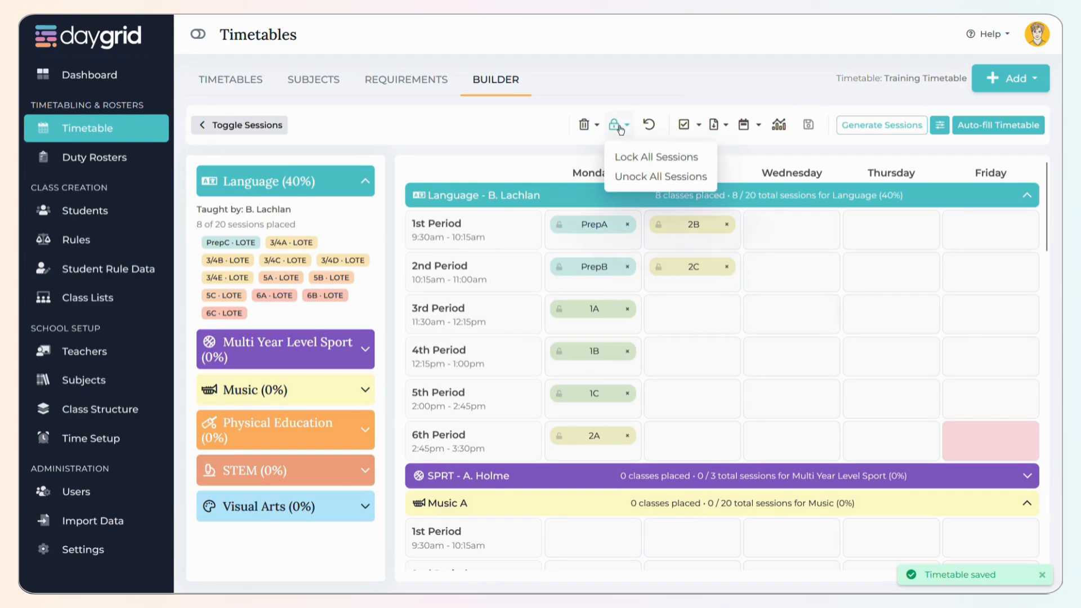
{"action": "left_click", "coordinate": [627, 155]}
{"action": "left_click", "coordinate": [640, 181]}
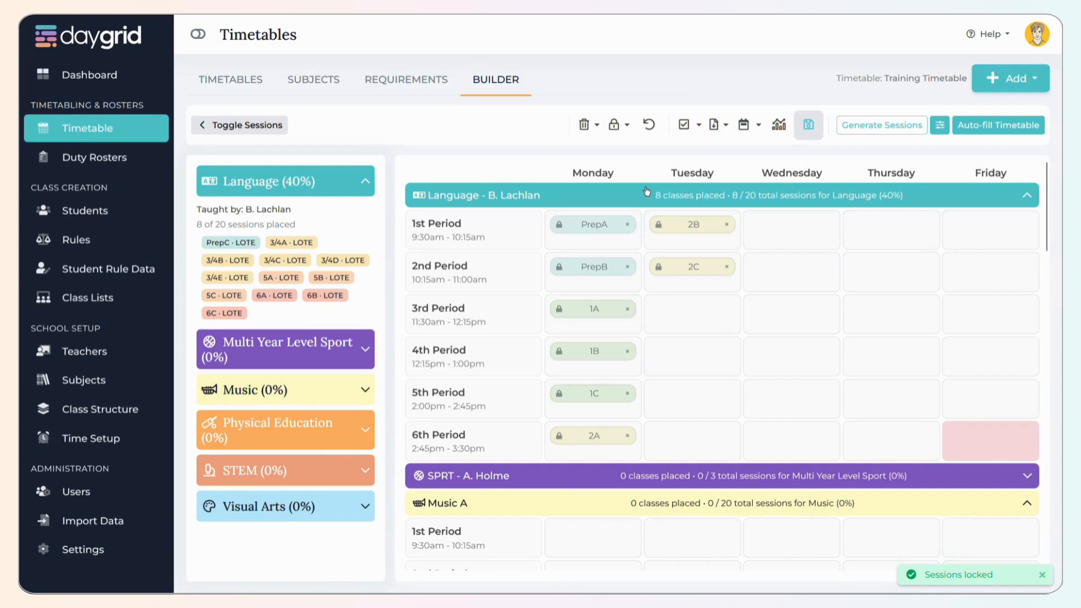
Step: Unlock the 2B and 2C Language sessions on Tuesday and remove both from the timetable
{"action": "left_click", "coordinate": [658, 224]}
{"action": "left_click", "coordinate": [658, 266]}
{"action": "left_click", "coordinate": [727, 225]}
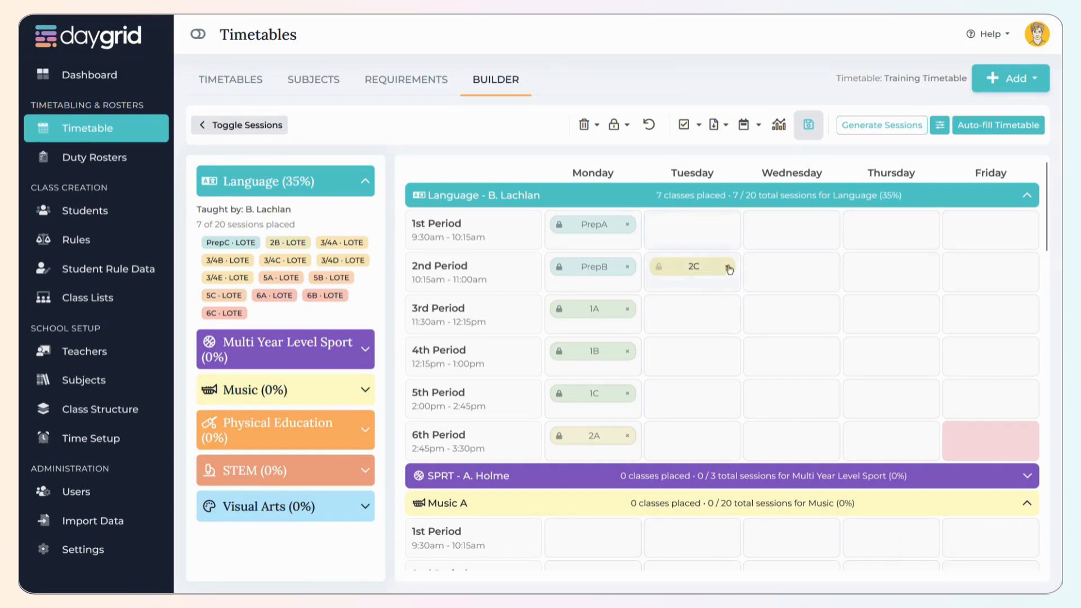
{"action": "left_click", "coordinate": [726, 267]}
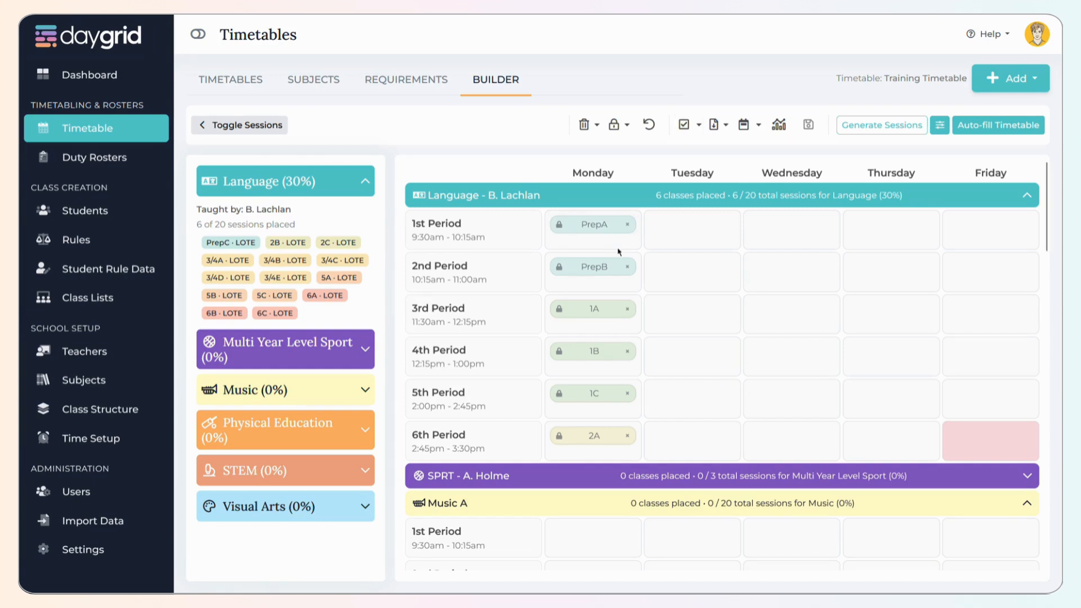
Step: Clear the timetable's sessions with the option for unlocked sessions only
{"action": "left_click", "coordinate": [589, 125]}
{"action": "left_click", "coordinate": [598, 154]}
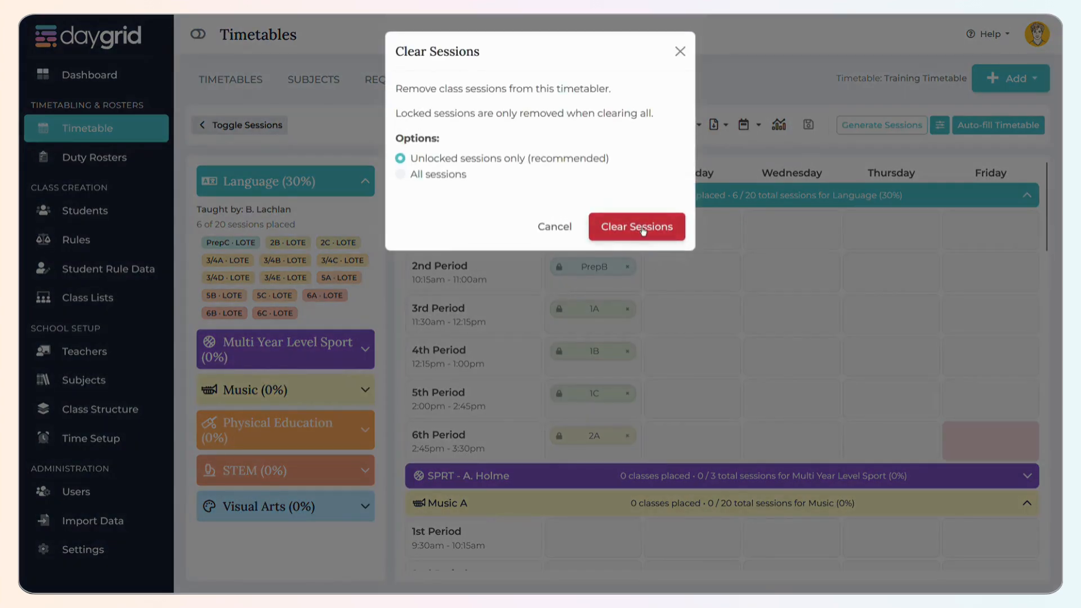
{"action": "left_click", "coordinate": [643, 228]}
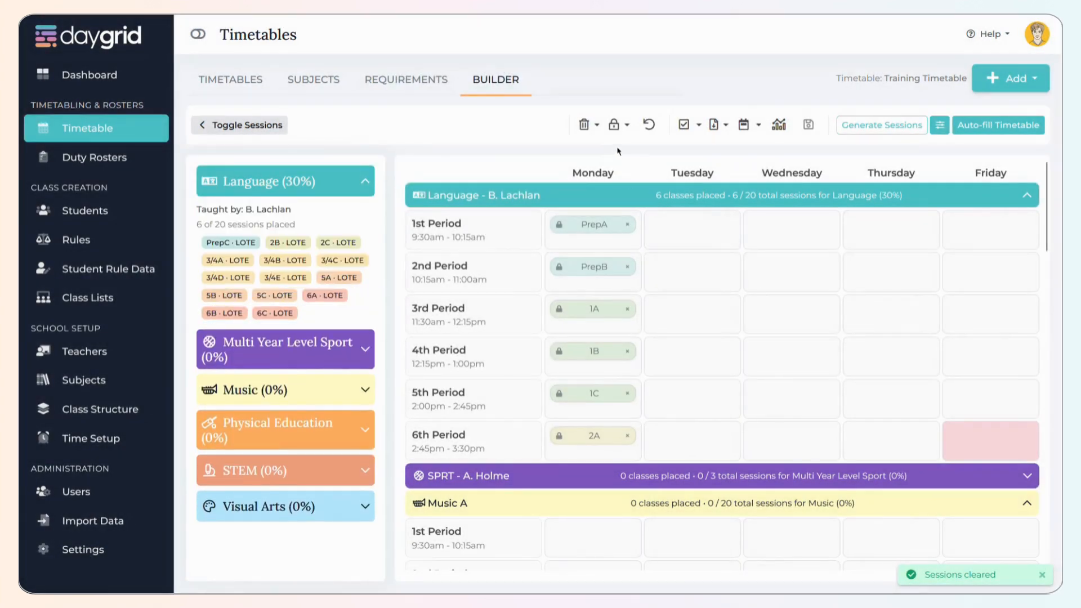
{"action": "left_click", "coordinate": [588, 125]}
{"action": "left_click", "coordinate": [598, 153]}
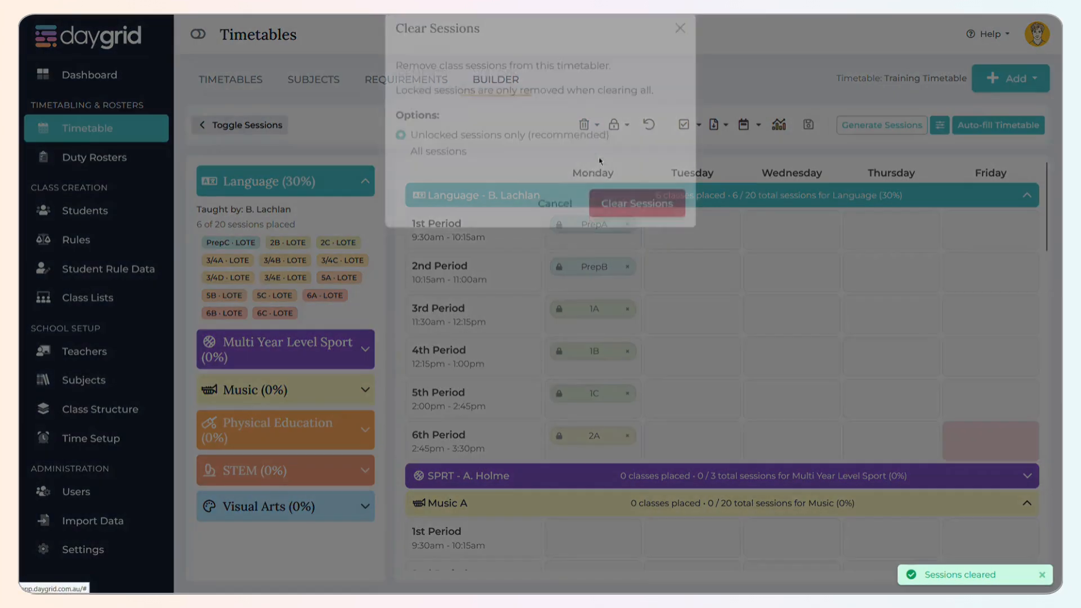
{"action": "left_click", "coordinate": [680, 52]}
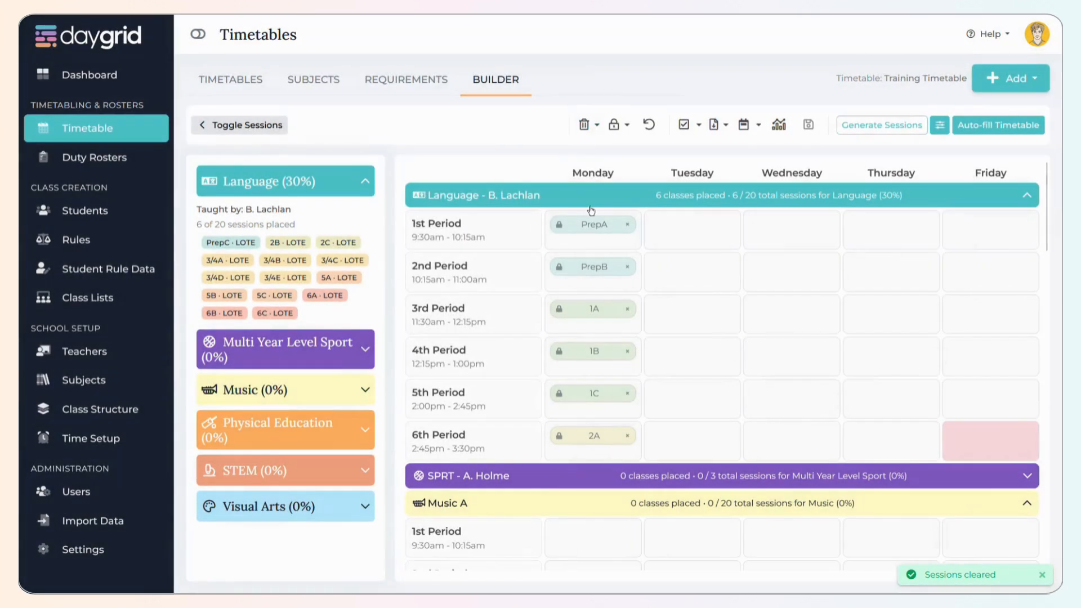
{"action": "left_click", "coordinate": [615, 124]}
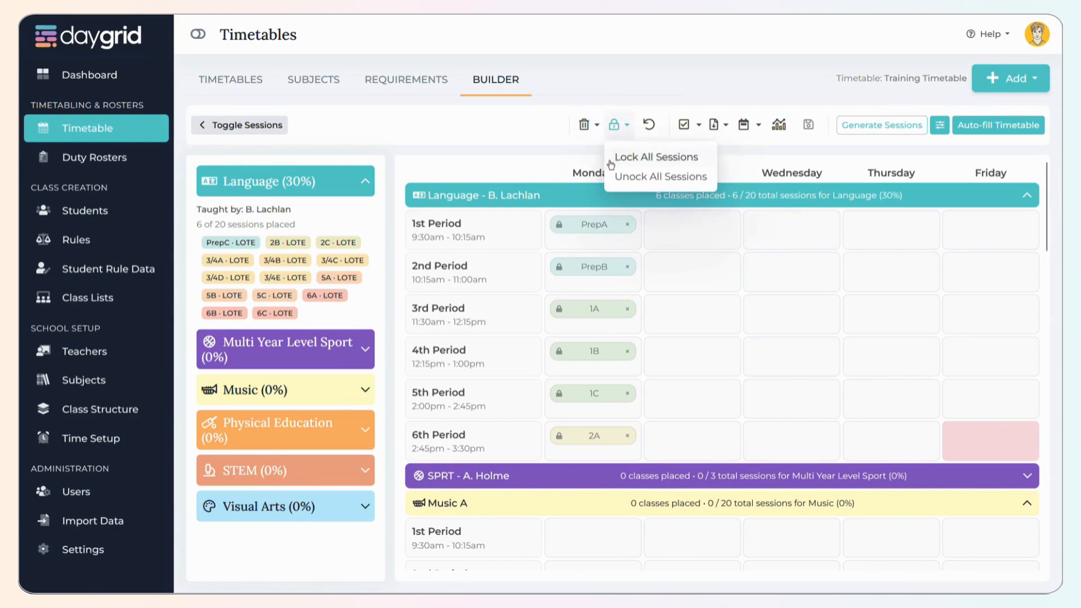
Step: Clear all sessions from the timetable, including the locked ones
{"action": "left_click", "coordinate": [590, 124]}
{"action": "left_click", "coordinate": [600, 158]}
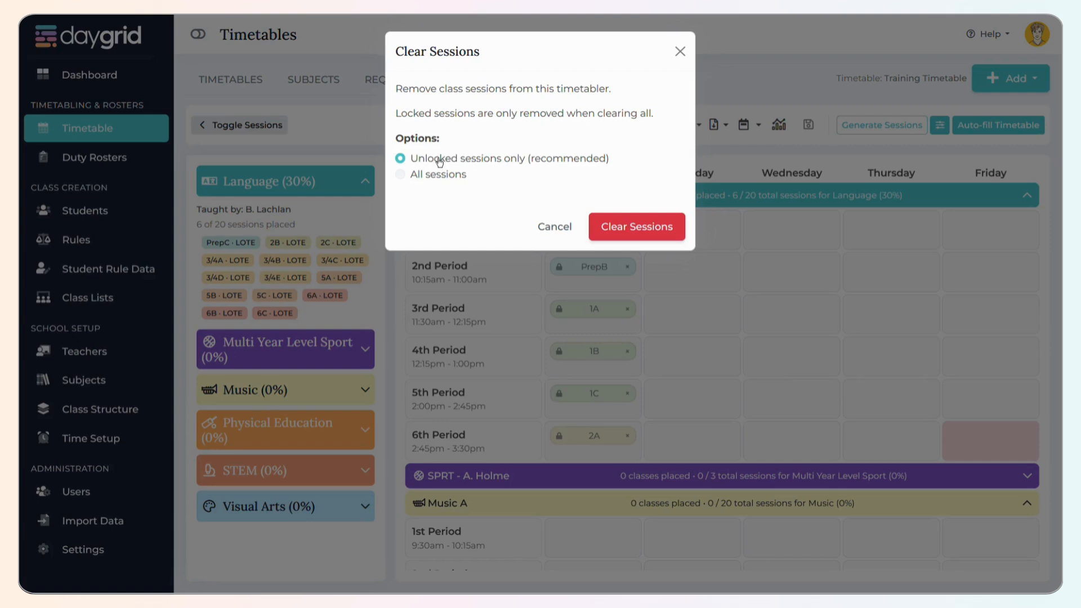
{"action": "left_click", "coordinate": [399, 174]}
{"action": "left_click", "coordinate": [635, 225]}
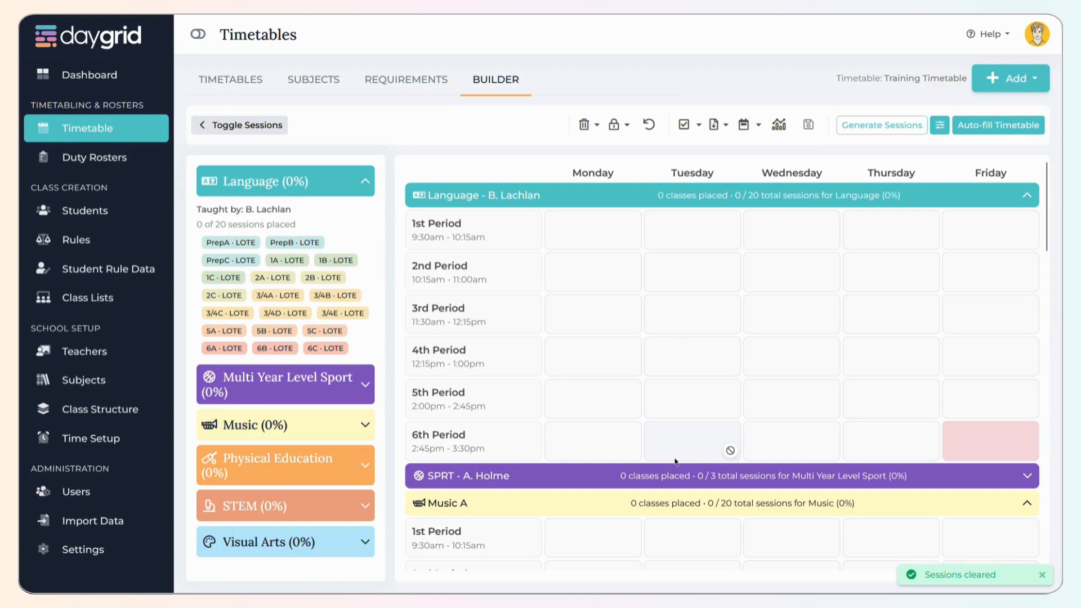
Step: Try to place the PrepA Language session in a Music A row and dismiss the resulting notice
{"action": "left_click", "coordinate": [302, 194]}
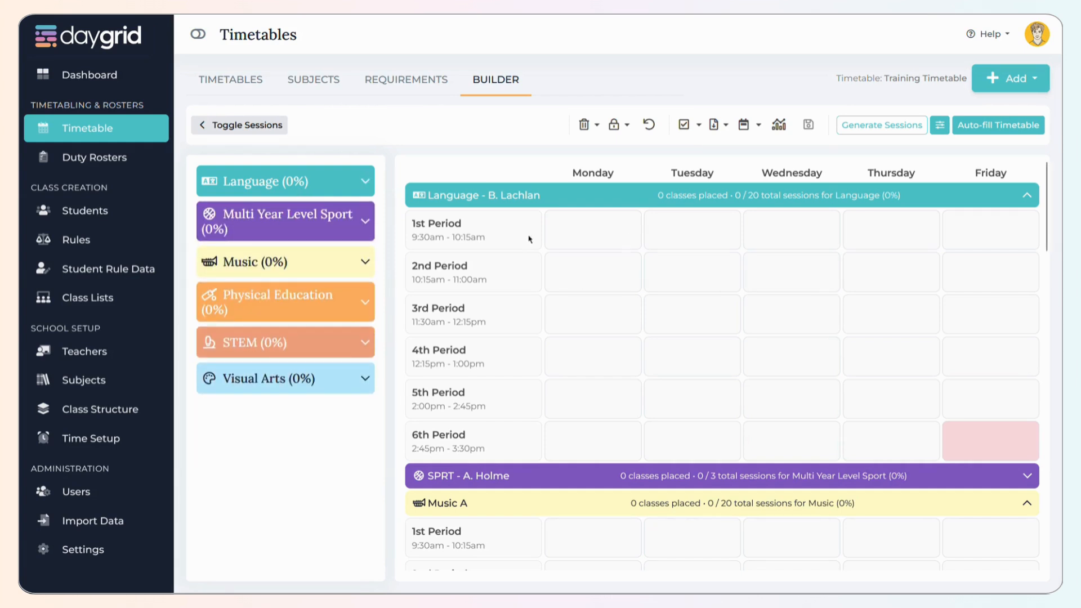
{"action": "left_click", "coordinate": [293, 181]}
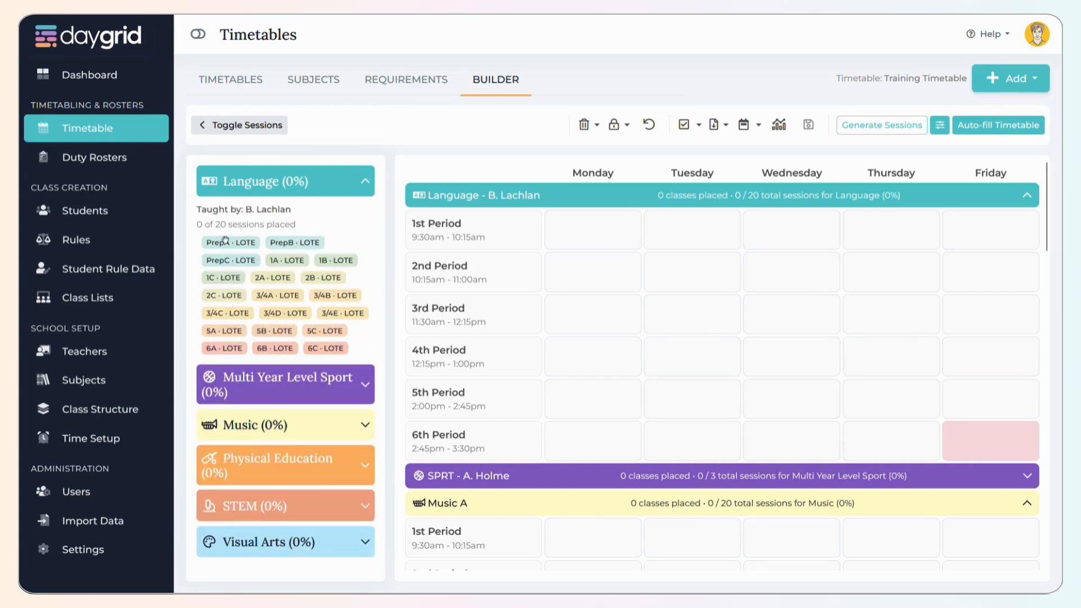
{"action": "left_click_drag", "start_coordinate": [226, 242], "coordinate": [585, 410]}
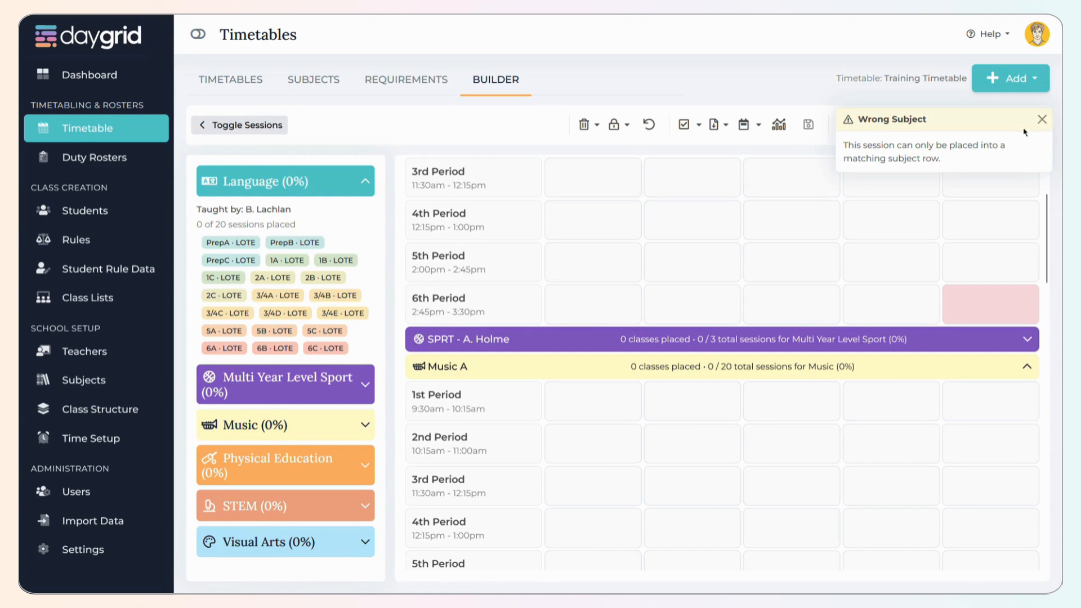
{"action": "left_click", "coordinate": [1042, 120]}
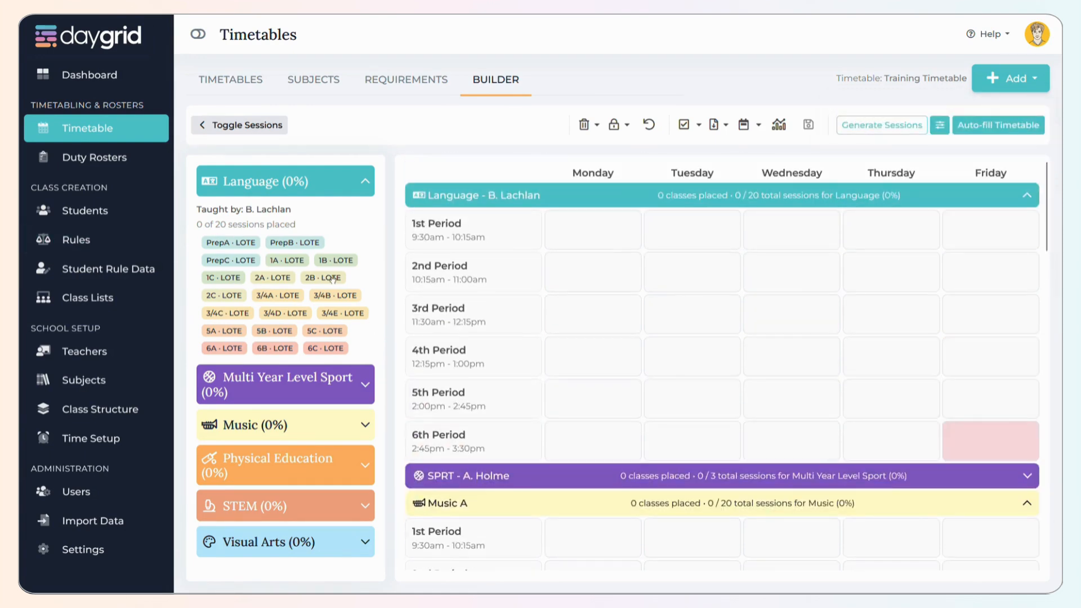
Step: Place the PrepB Language session in Tuesday's 2nd Period of the Language grid
{"action": "left_click_drag", "start_coordinate": [300, 243], "coordinate": [693, 279]}
{"action": "left_click_drag", "start_coordinate": [293, 242], "coordinate": [674, 292]}
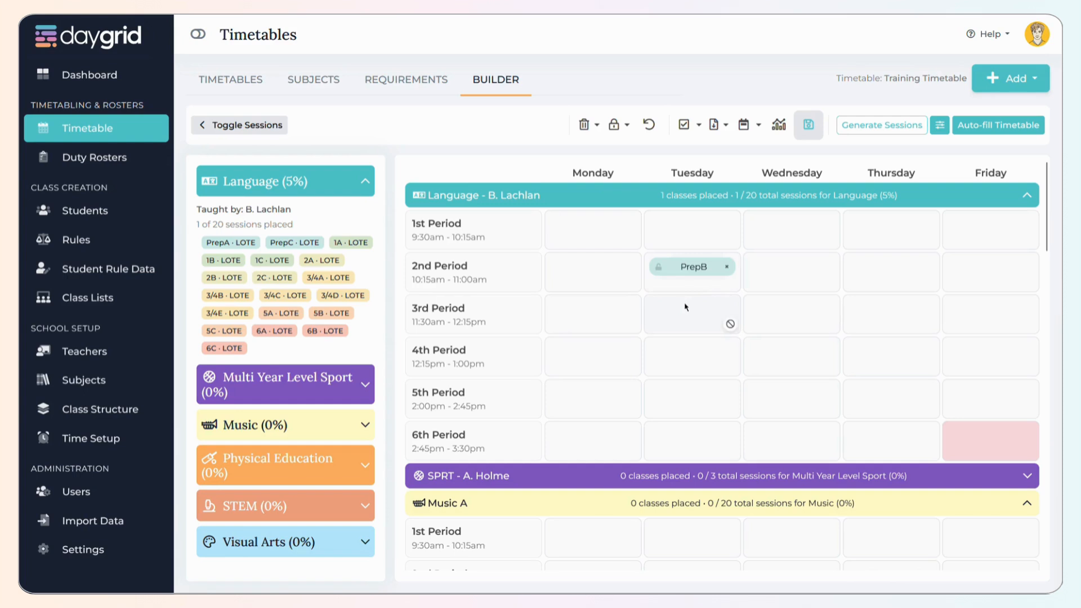
Step: Expand the Music sessions and place the PrepA Music session in Monday's 1st Period of the Music A grid
{"action": "scroll", "coordinate": [459, 474], "scroll_direction": "down", "scroll_amount": 1}
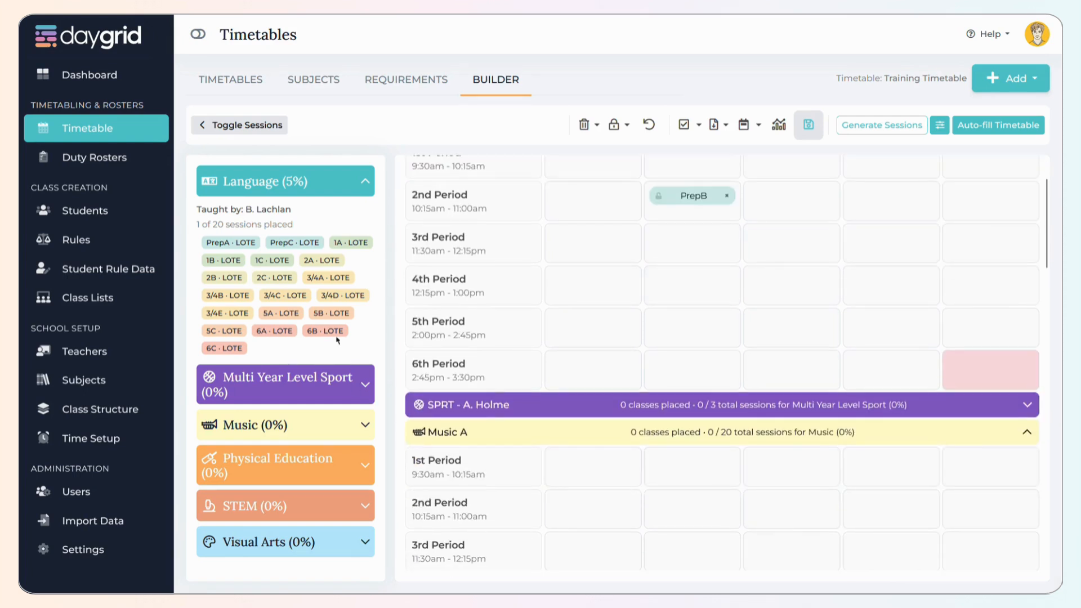
{"action": "mouse_move", "coordinate": [226, 244]}
{"action": "left_mouse_down"}
{"action": "mouse_move", "coordinate": [603, 285]}
{"action": "mouse_move", "coordinate": [613, 198]}
{"action": "mouse_move", "coordinate": [206, 237]}
{"action": "left_mouse_up"}
{"action": "left_click", "coordinate": [280, 433]}
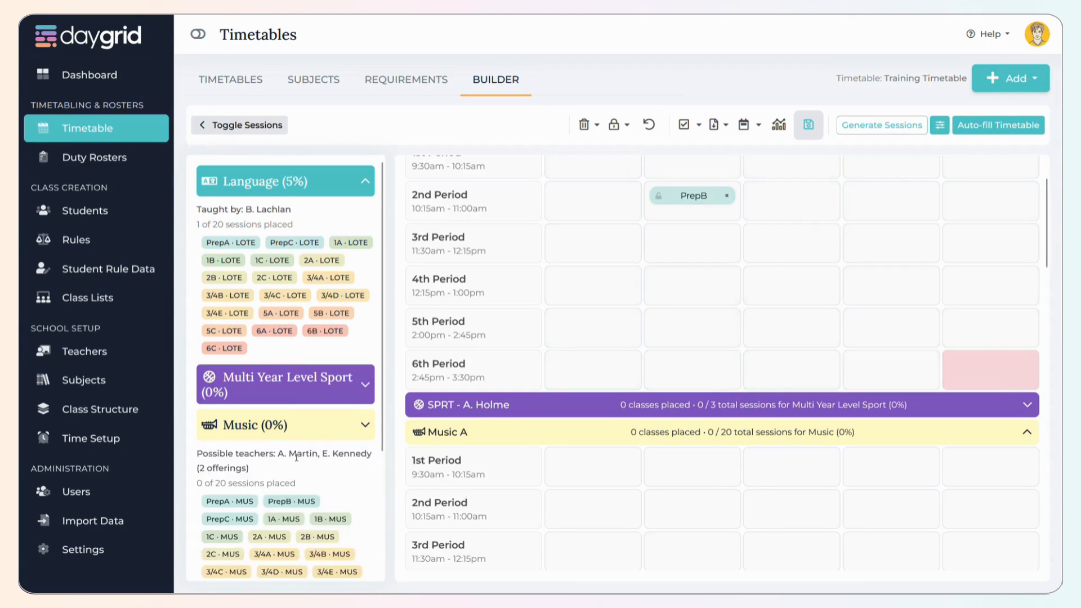
{"action": "scroll", "coordinate": [239, 435], "scroll_direction": "down", "scroll_amount": 1}
{"action": "left_click_drag", "start_coordinate": [237, 432], "coordinate": [591, 469]}
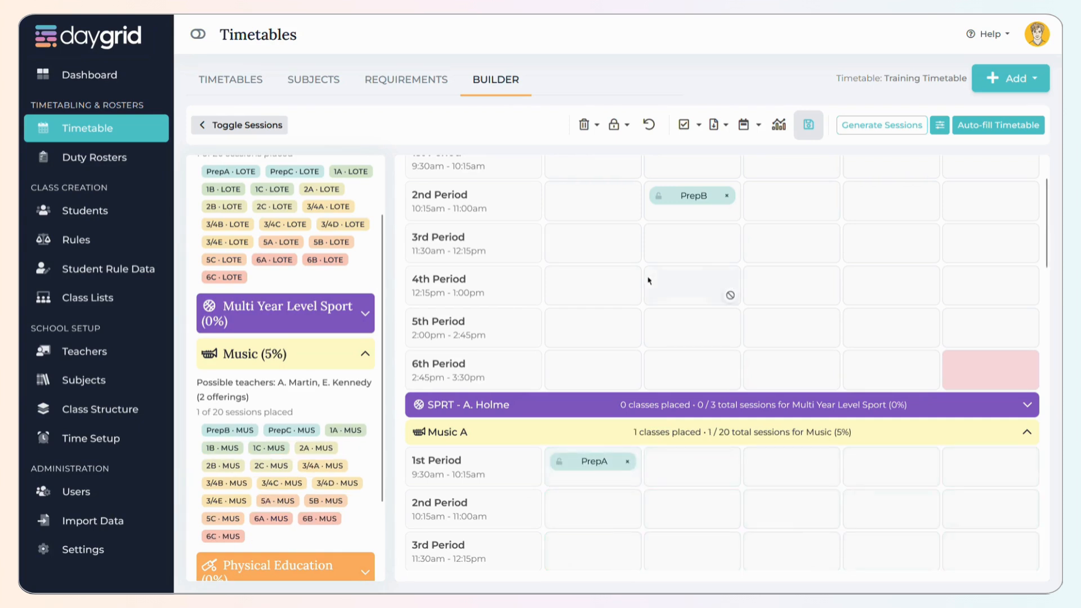
Step: Pick up the PrepA Language session to examine which Language periods are available, and return it without placing it
{"action": "scroll", "coordinate": [641, 315], "scroll_direction": "up", "scroll_amount": 1}
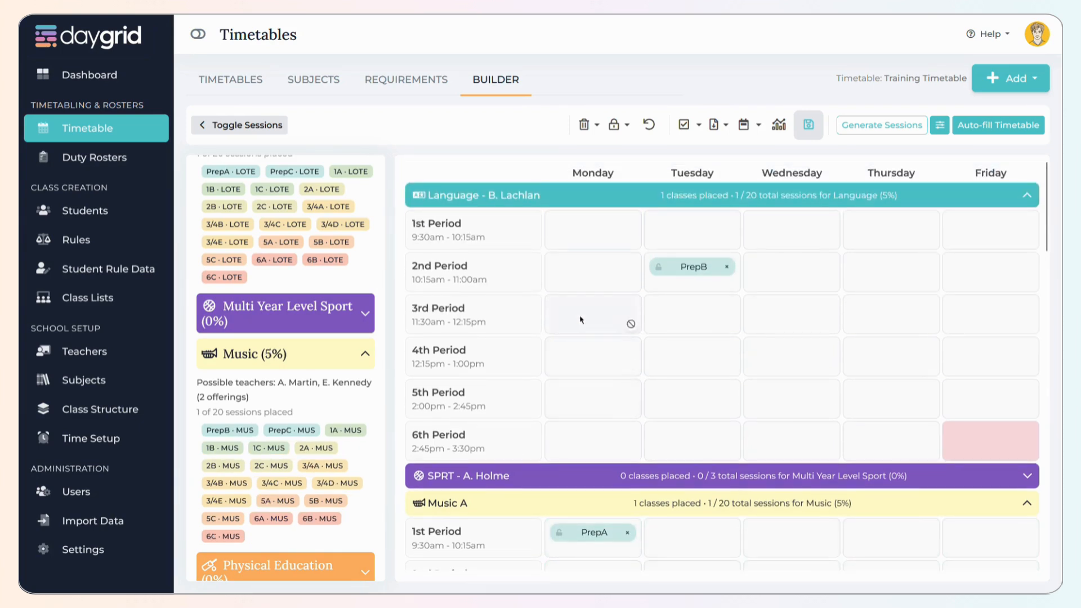
{"action": "scroll", "coordinate": [233, 228], "scroll_direction": "up", "scroll_amount": 1}
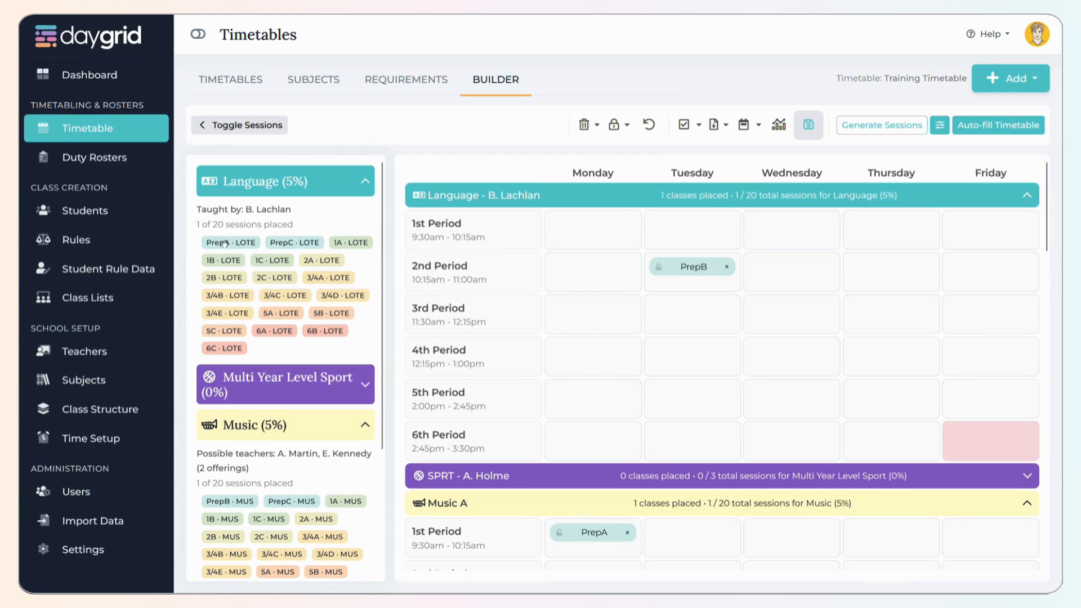
{"action": "left_click_drag", "start_coordinate": [226, 243], "coordinate": [818, 378]}
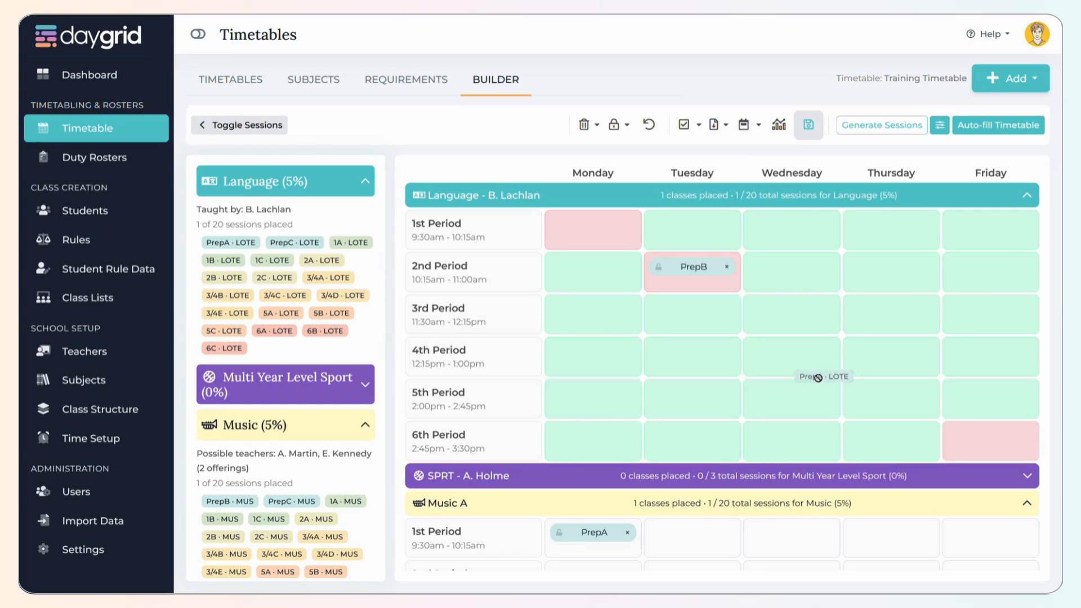
{"action": "left_click_drag", "start_coordinate": [818, 378], "coordinate": [242, 245]}
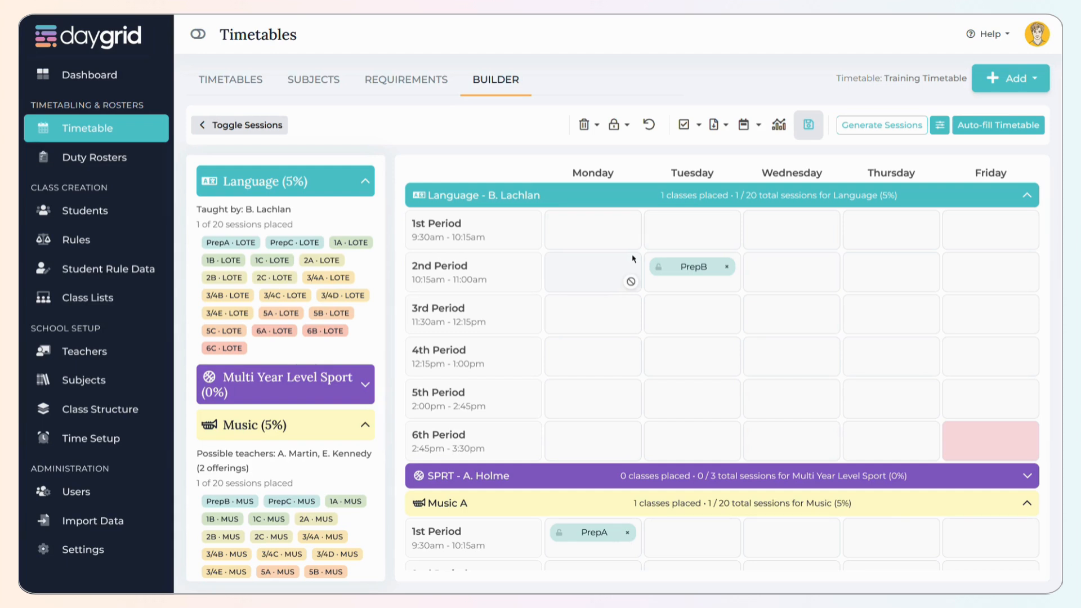
Step: Remove the PrepA Music and PrepB Language sessions from their grids and reload the timetable
{"action": "left_click", "coordinate": [627, 533]}
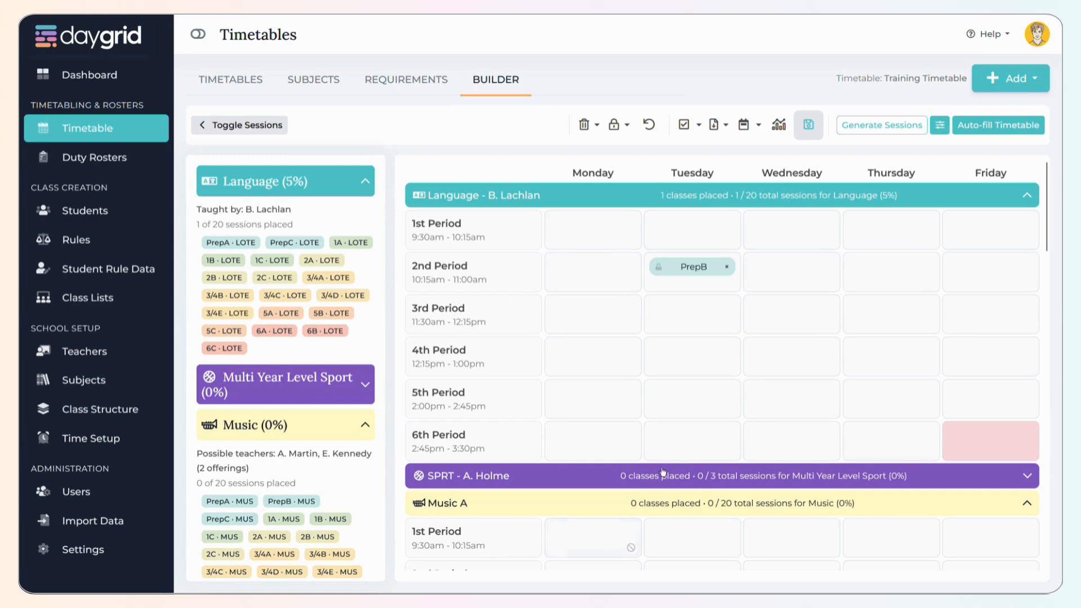
{"action": "left_click", "coordinate": [727, 266]}
{"action": "left_click", "coordinate": [649, 125]}
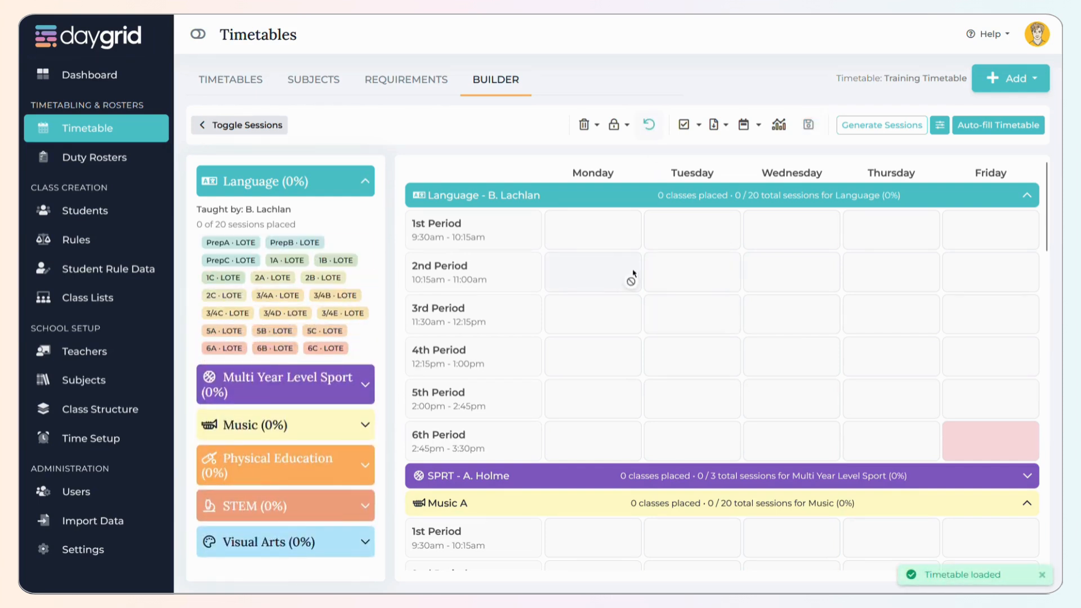
Step: Block Monday's 3rd Period in the Language grid
{"action": "left_click", "coordinate": [629, 324]}
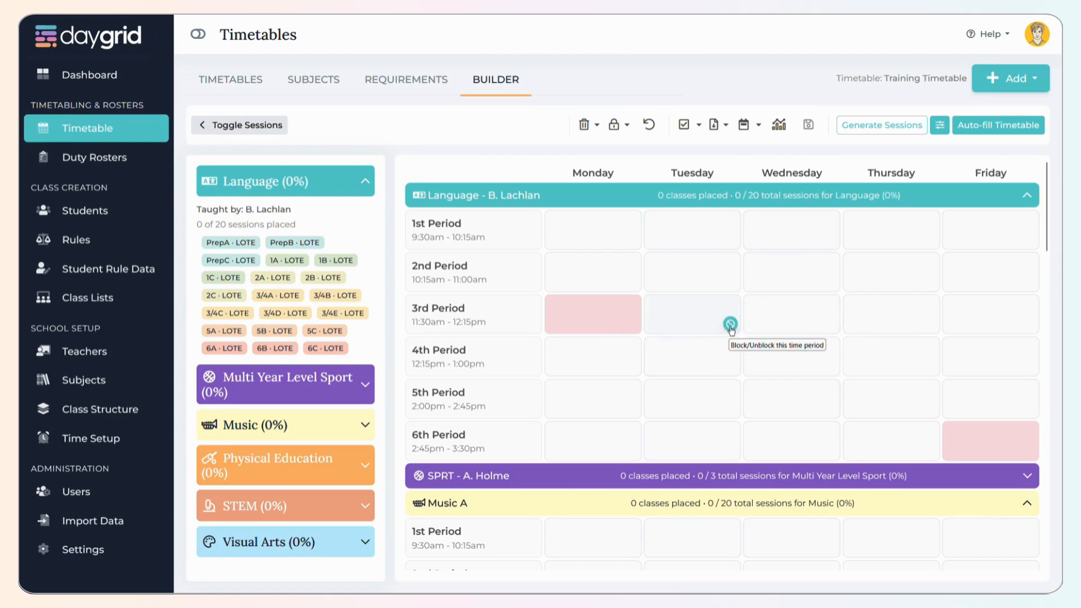
Step: Block the 3rd Period on Tuesday, Wednesday, Thursday and Friday in the Language grid
{"action": "left_click", "coordinate": [730, 324]}
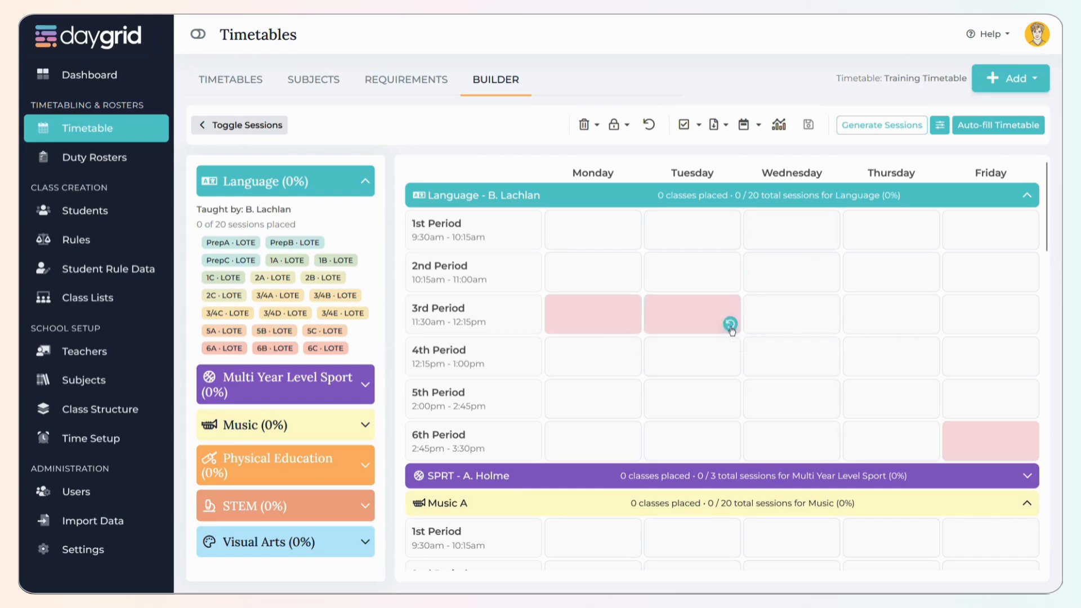
{"action": "left_click", "coordinate": [830, 326]}
{"action": "left_click", "coordinate": [929, 325]}
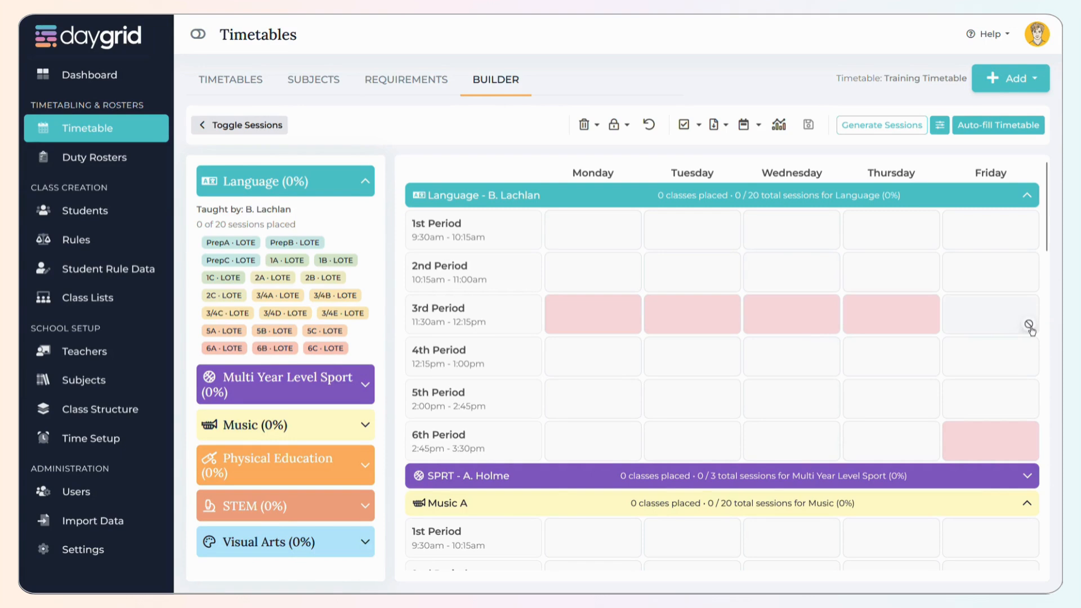
{"action": "left_click", "coordinate": [1029, 326]}
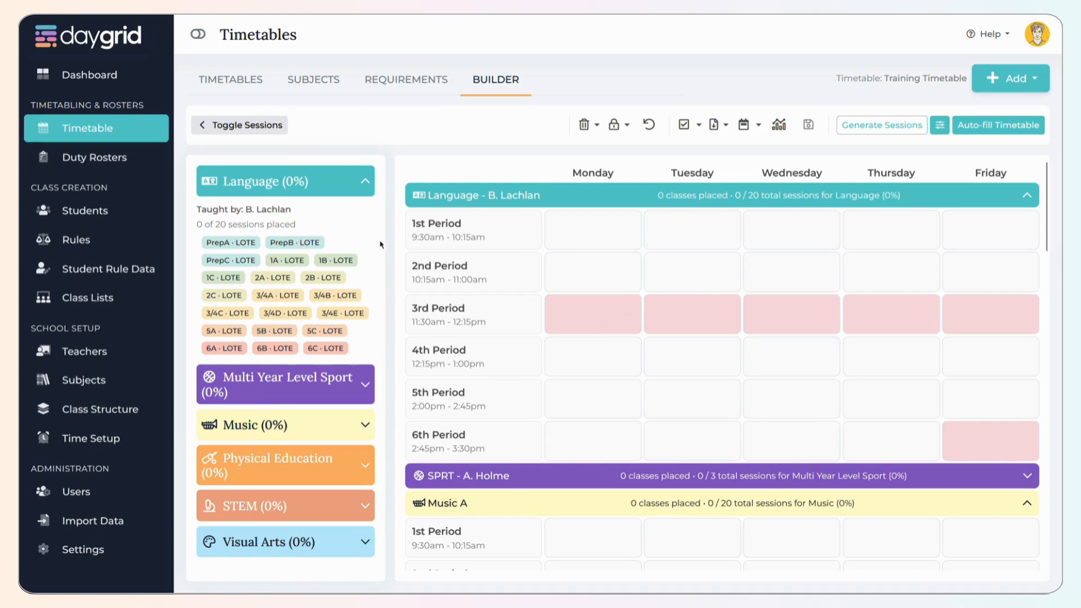
Step: Try to place the PrepB Language session in Monday's blocked 3rd Period, and unblock the 3rd Period on all five days
{"action": "left_click_drag", "start_coordinate": [295, 242], "coordinate": [613, 325]}
{"action": "left_click", "coordinate": [730, 325]}
{"action": "left_click", "coordinate": [631, 324]}
{"action": "left_click", "coordinate": [829, 325]}
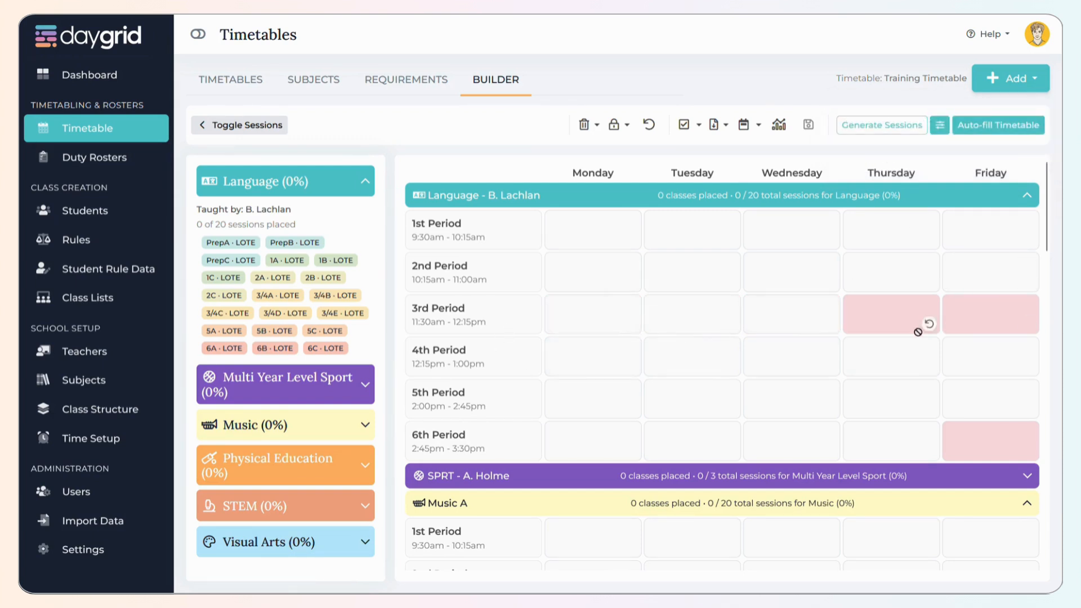
{"action": "left_click", "coordinate": [929, 325]}
{"action": "left_click", "coordinate": [1027, 326]}
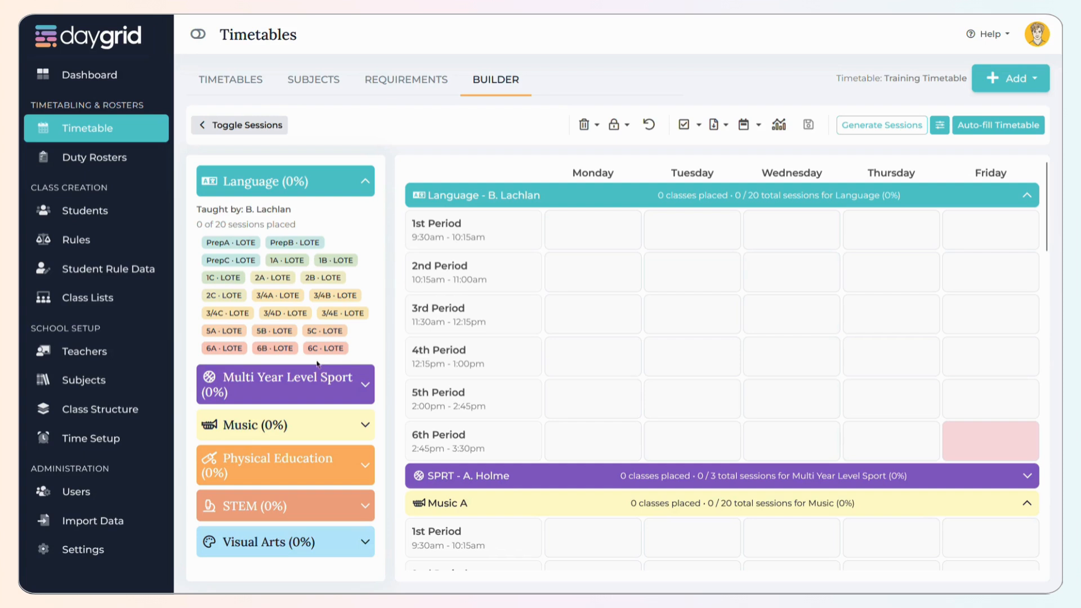
Step: Place the 3/4A, 3/4C and 3/4B Language sessions in Monday's 3rd, 4th and 5th Periods respectively
{"action": "left_click_drag", "start_coordinate": [295, 295], "coordinate": [591, 311]}
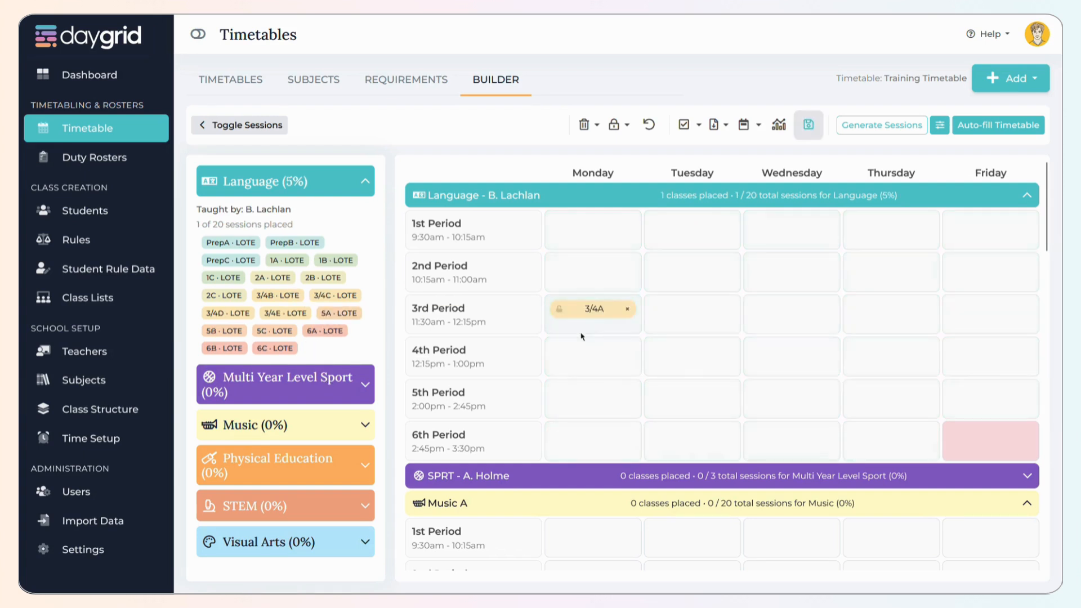
{"action": "left_click_drag", "start_coordinate": [314, 292], "coordinate": [591, 358]}
{"action": "left_click_drag", "start_coordinate": [281, 295], "coordinate": [561, 395]}
Step: Lock the 3/4B, 3/4C and 3/4A sessions on Monday in the Language grid and save the timetable
{"action": "left_click", "coordinate": [560, 395]}
{"action": "left_click", "coordinate": [559, 351]}
{"action": "left_click", "coordinate": [560, 310]}
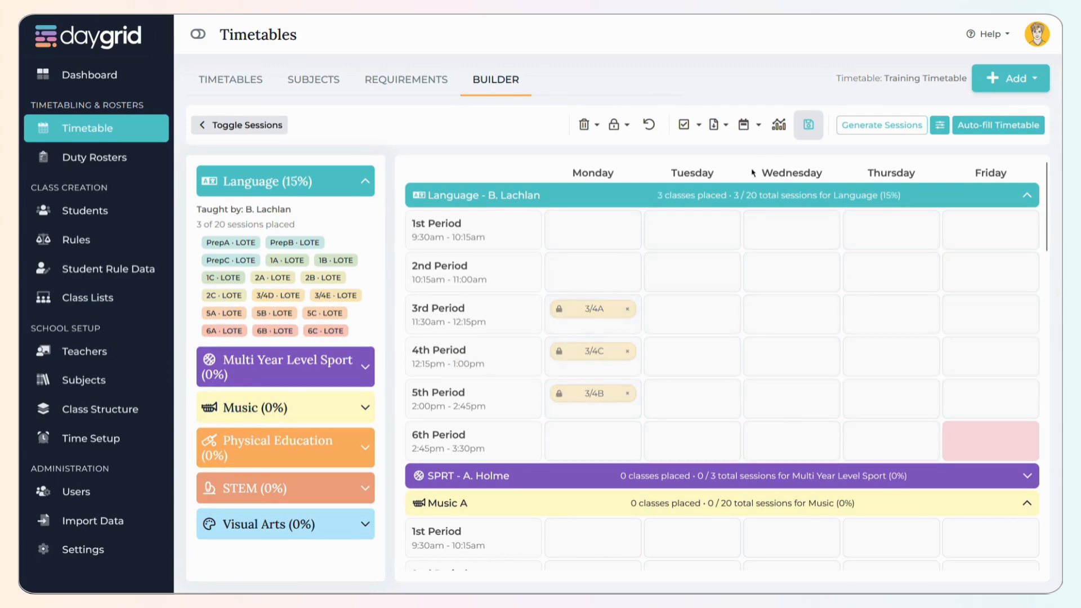
{"action": "left_click", "coordinate": [801, 130]}
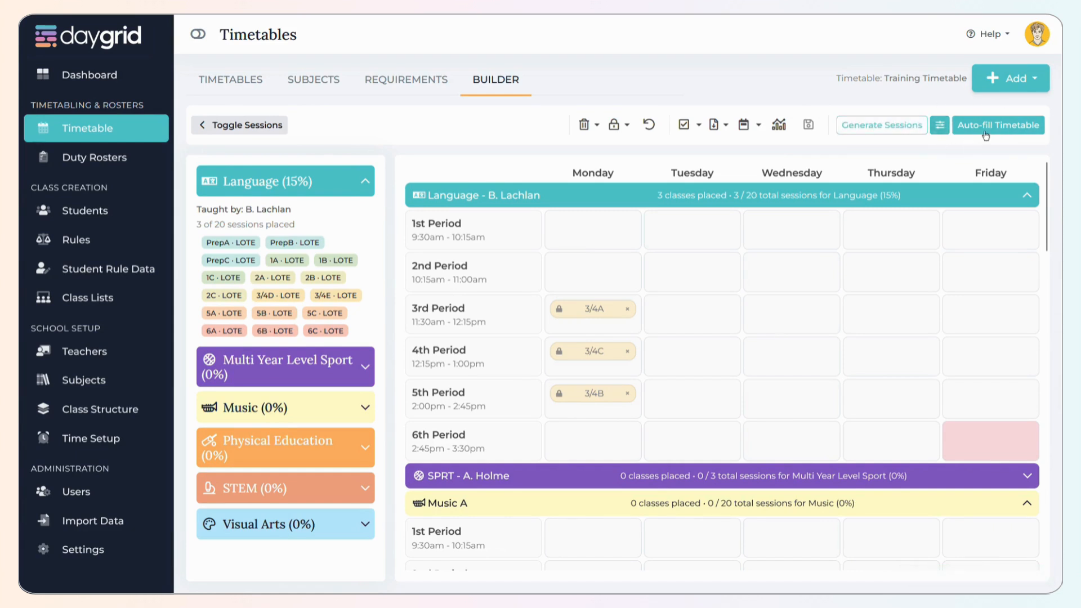
Step: Open the timetable priorities and select all year levels, Prep to Grade 6, for shared year level planning time
{"action": "left_click", "coordinate": [940, 127]}
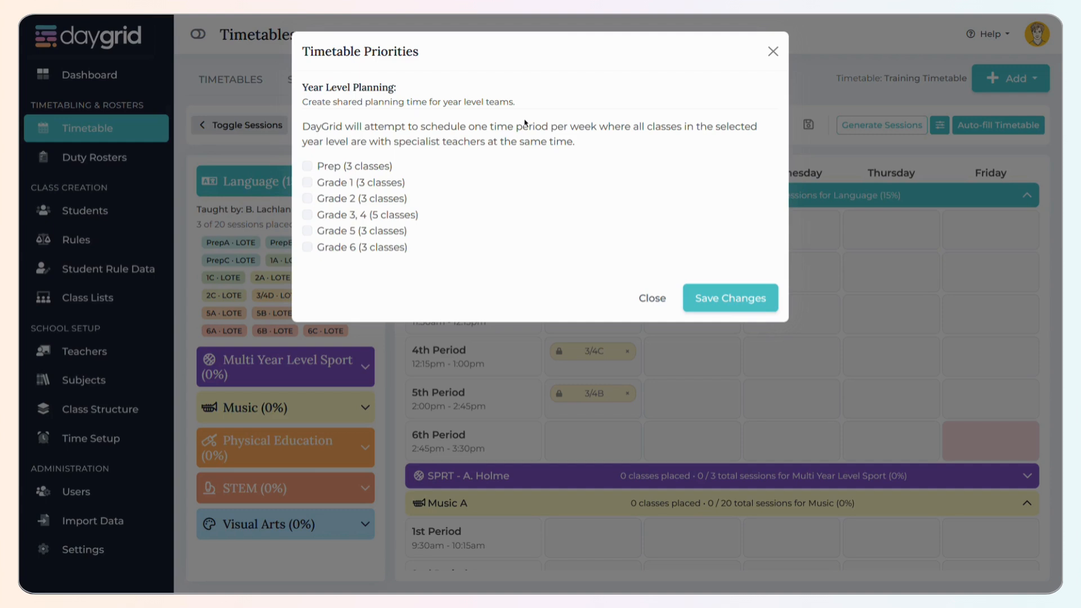
{"action": "left_click", "coordinate": [306, 165]}
{"action": "left_click", "coordinate": [307, 182]}
{"action": "left_click", "coordinate": [307, 198]}
{"action": "left_click", "coordinate": [307, 214]}
{"action": "left_click", "coordinate": [307, 230]}
{"action": "left_click", "coordinate": [307, 247]}
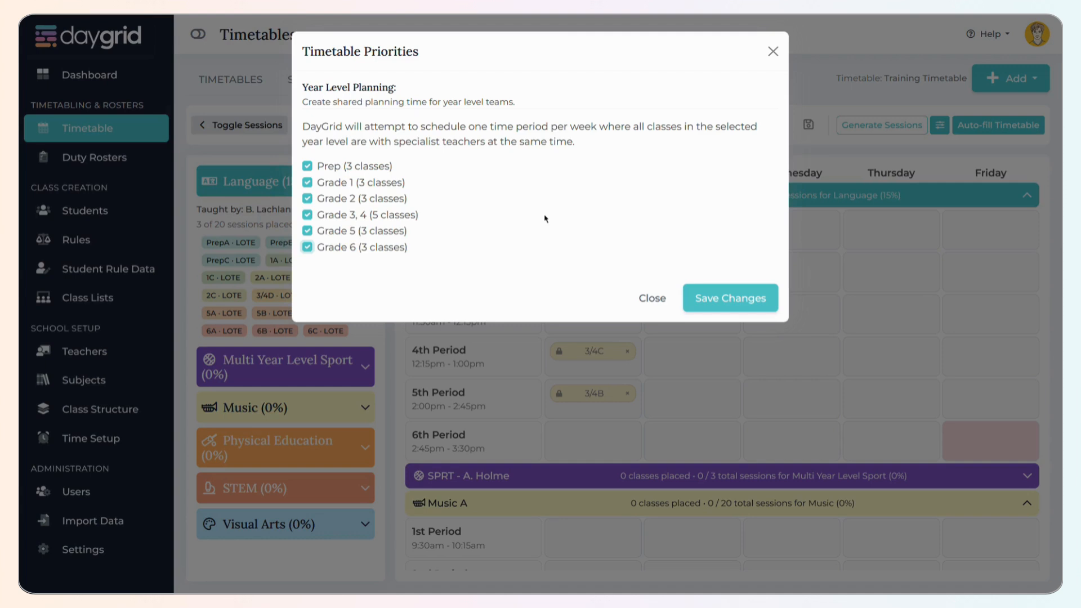
Step: Deselect Grade 3, 4, Grade 2, Prep and Grade 5 from year level planning and save the priorities
{"action": "left_click", "coordinate": [308, 214]}
{"action": "left_click", "coordinate": [308, 200]}
{"action": "left_click", "coordinate": [306, 166]}
{"action": "left_click", "coordinate": [307, 166]}
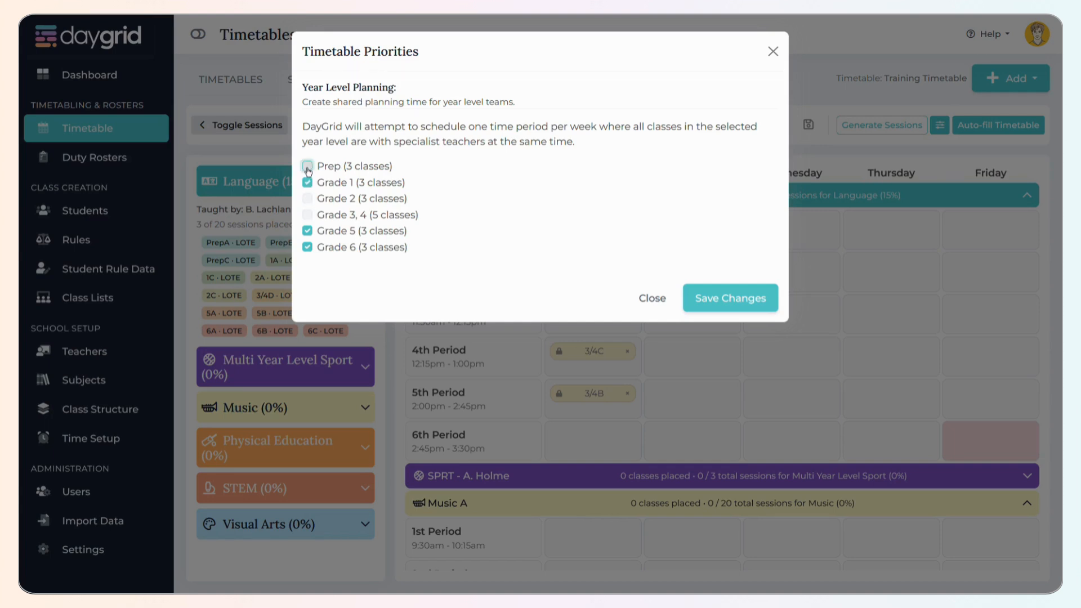
{"action": "left_click", "coordinate": [307, 230]}
{"action": "left_click", "coordinate": [725, 299]}
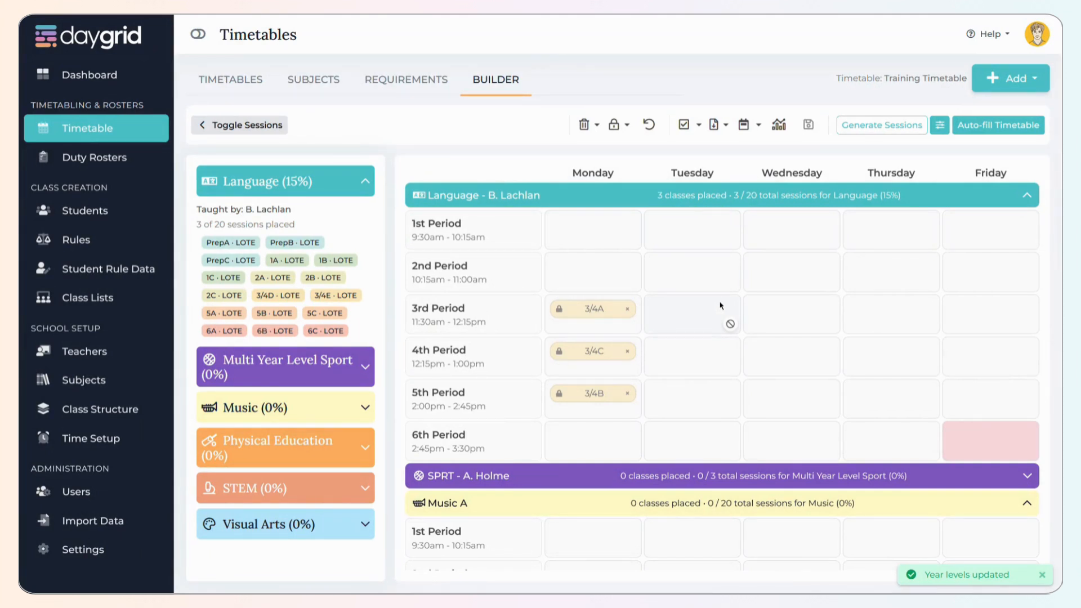
Step: Open the optional Auto-fill configuration and choose Balanced (Recommended) as the Optimisation Level
{"action": "left_click", "coordinate": [1004, 135]}
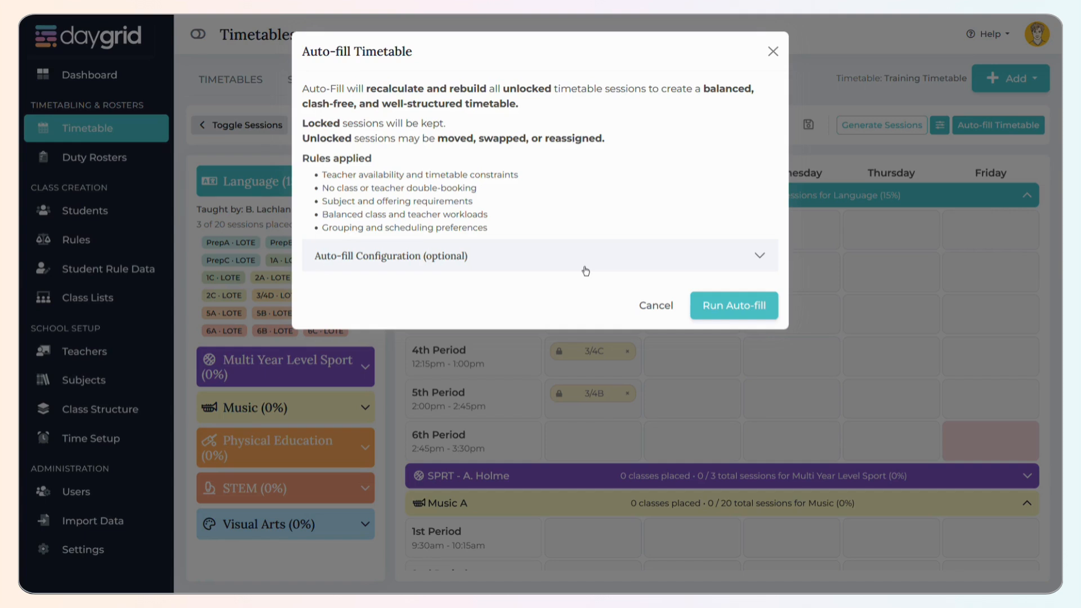
{"action": "left_click", "coordinate": [586, 270]}
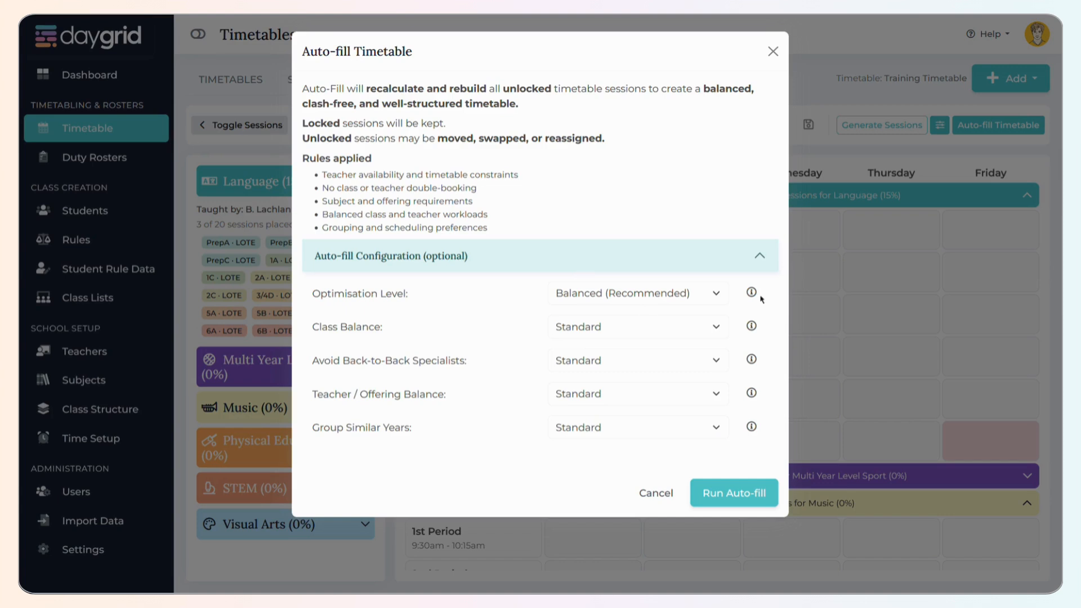
{"action": "mouse_move", "coordinate": [753, 292]}
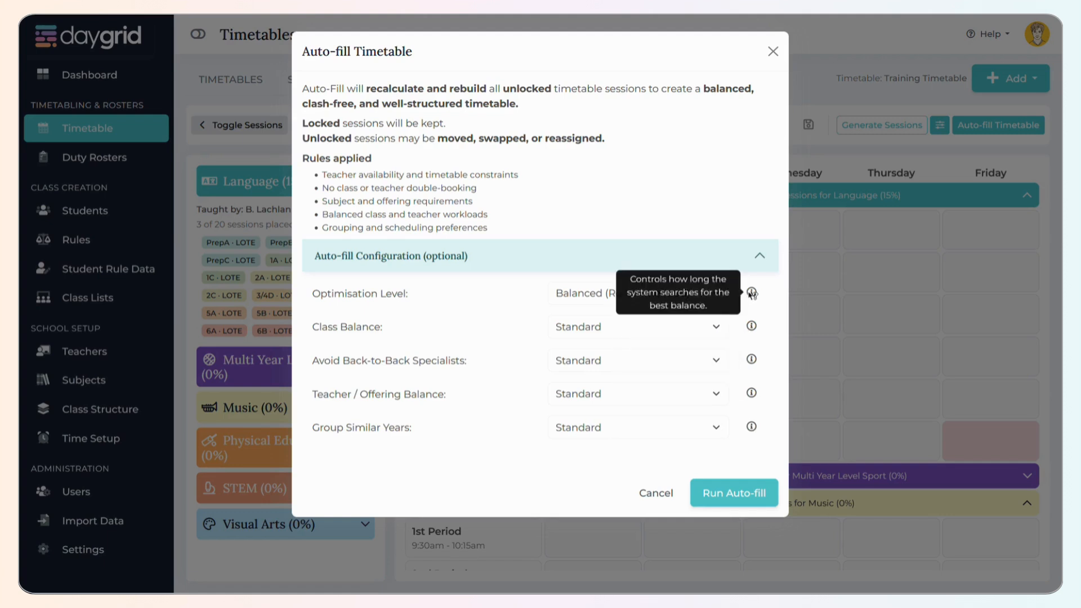
{"action": "left_click", "coordinate": [665, 296]}
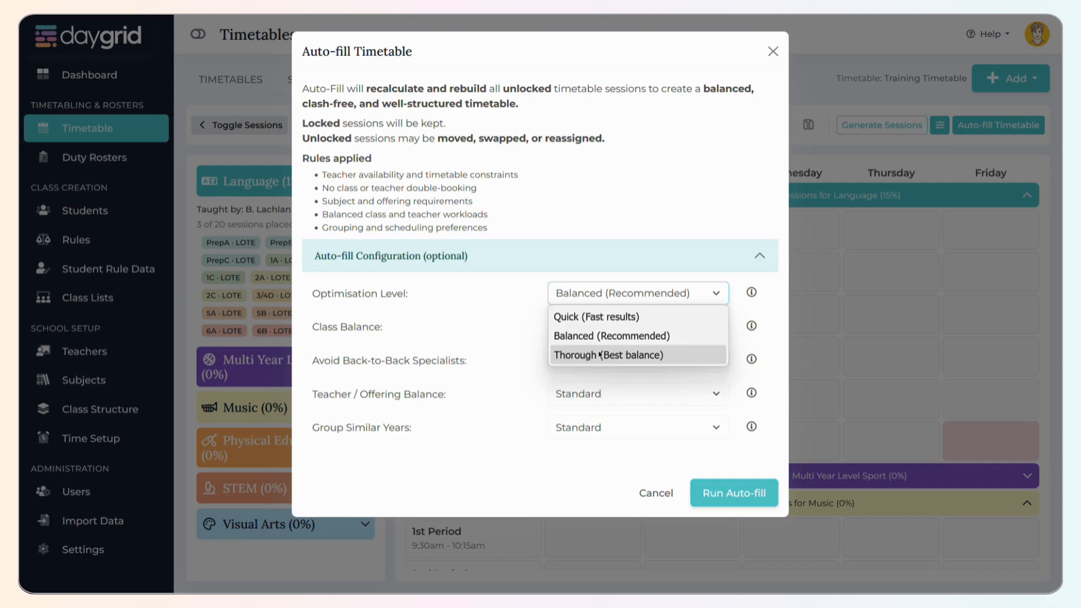
{"action": "left_click", "coordinate": [601, 336]}
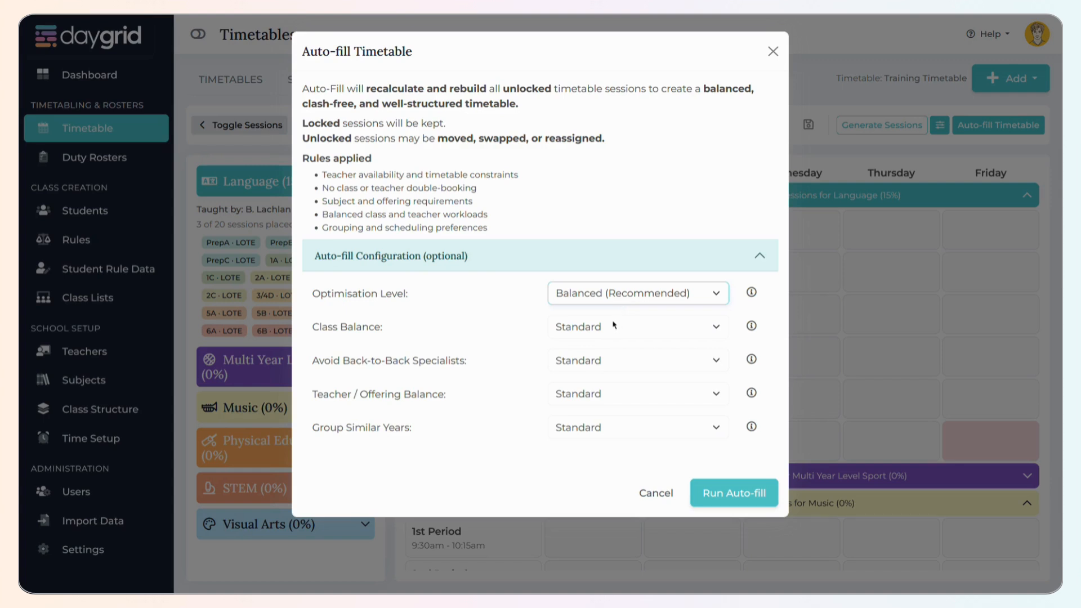
Step: Try Class Balance at Off and High, and read the explanation of that setting
{"action": "left_click", "coordinate": [614, 325]}
{"action": "left_click", "coordinate": [607, 351]}
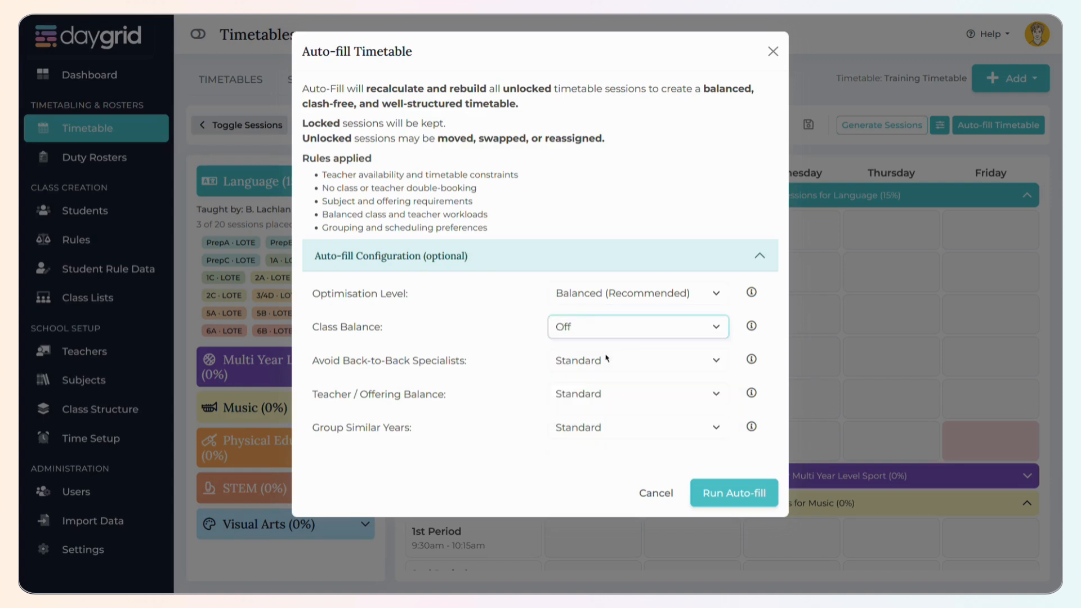
{"action": "left_click", "coordinate": [609, 329]}
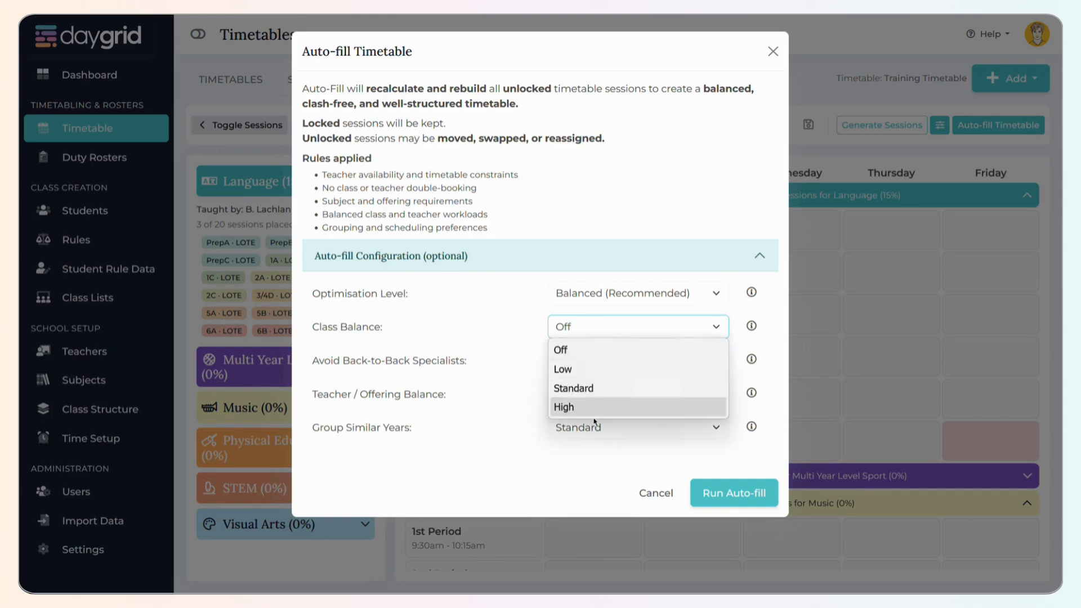
{"action": "left_click", "coordinate": [595, 410]}
{"action": "left_click", "coordinate": [603, 332]}
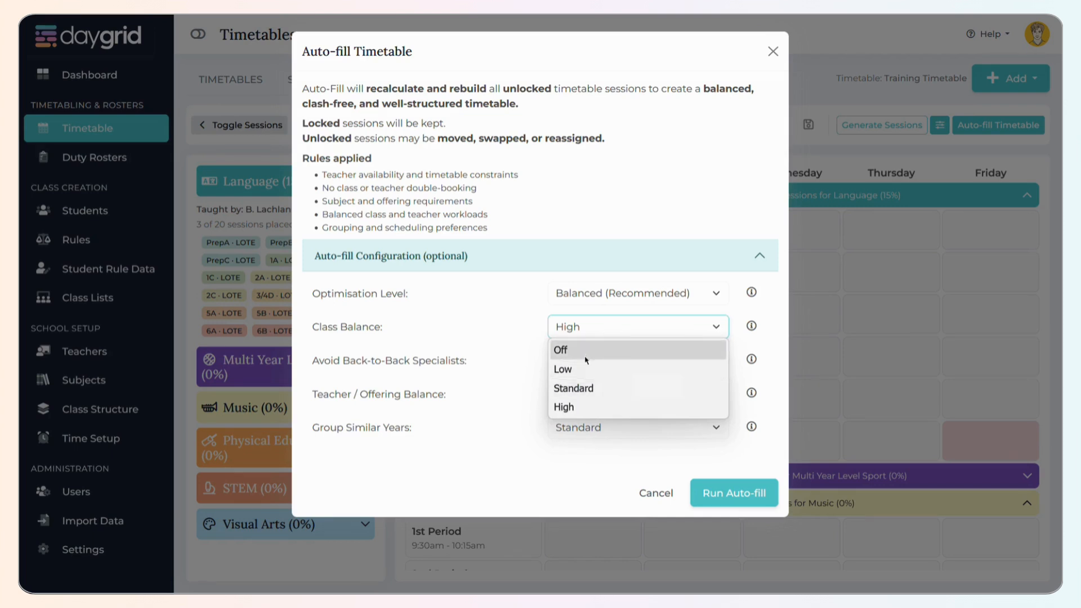
{"action": "left_click", "coordinate": [481, 338]}
{"action": "mouse_move", "coordinate": [755, 326]}
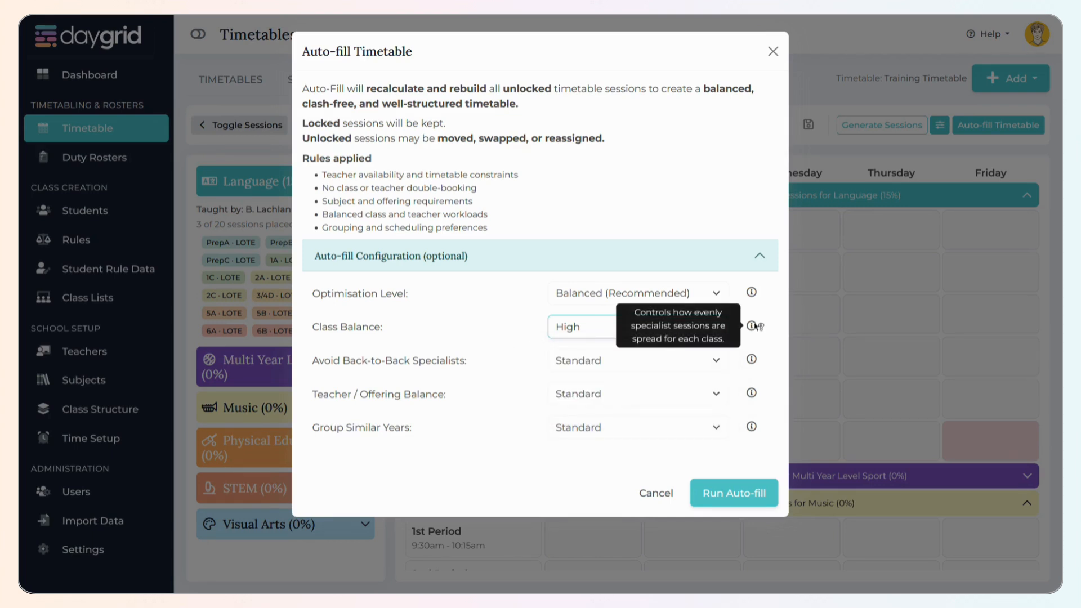
Step: Set Class Balance to Standard and run Auto-fill on the timetable
{"action": "left_click", "coordinate": [625, 328]}
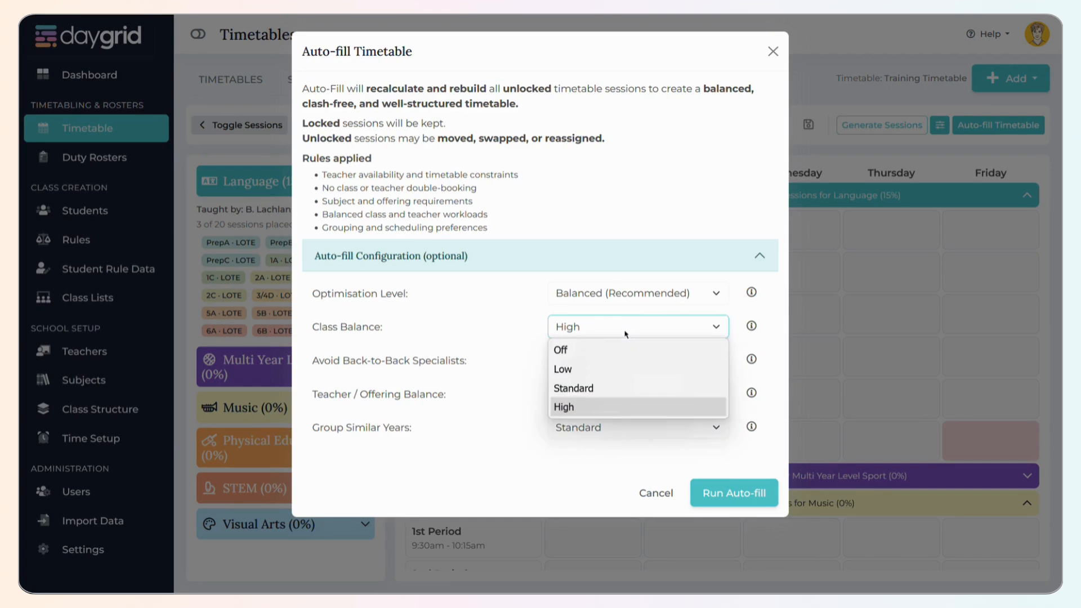
{"action": "left_click", "coordinate": [594, 386]}
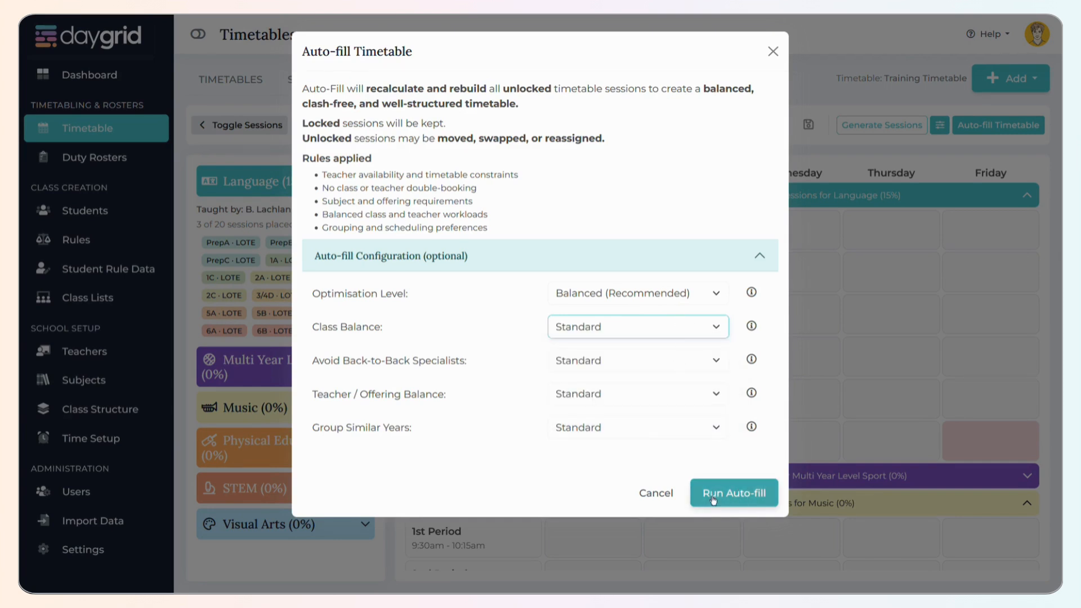
{"action": "left_click", "coordinate": [716, 498]}
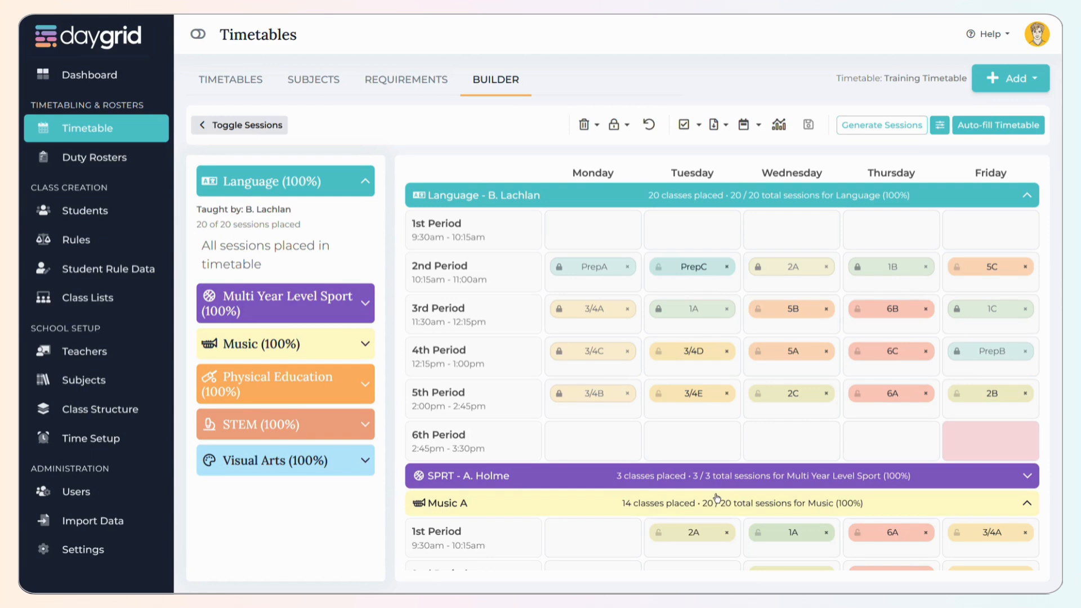
Step: Collapse the Language grid and session list, and check the STEM, Visual Arts and Physical Education session lists for unplaced sessions
{"action": "left_click", "coordinate": [730, 195]}
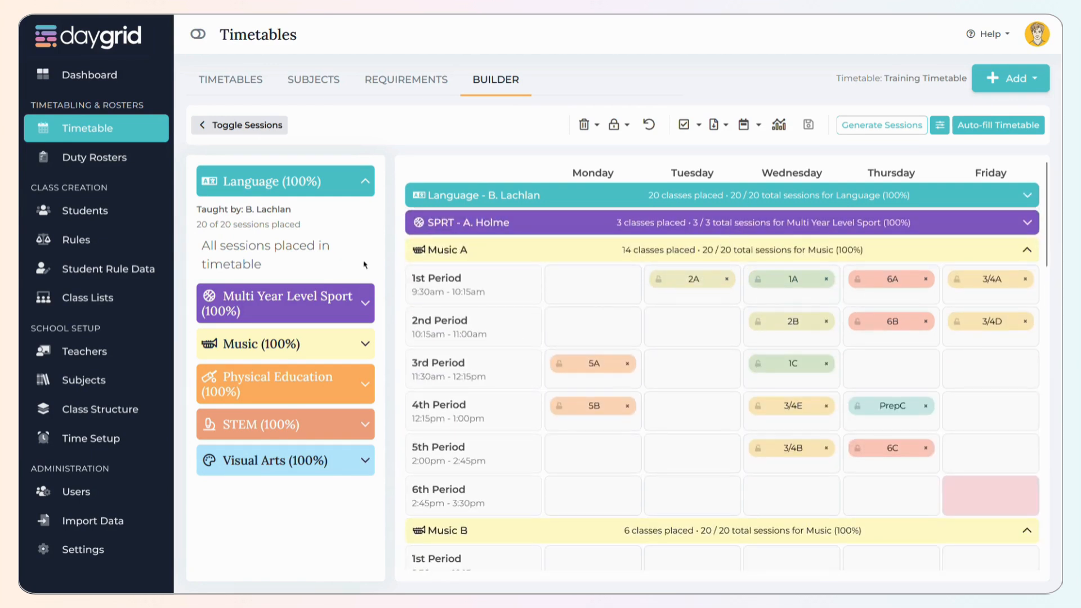
{"action": "left_click", "coordinate": [350, 181]}
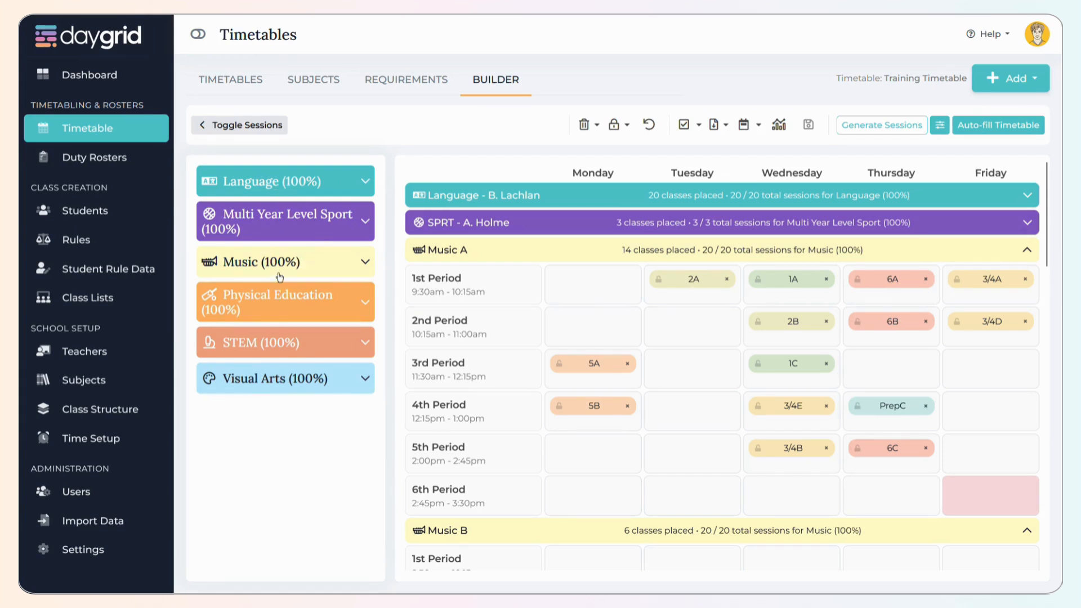
{"action": "left_click", "coordinate": [271, 350]}
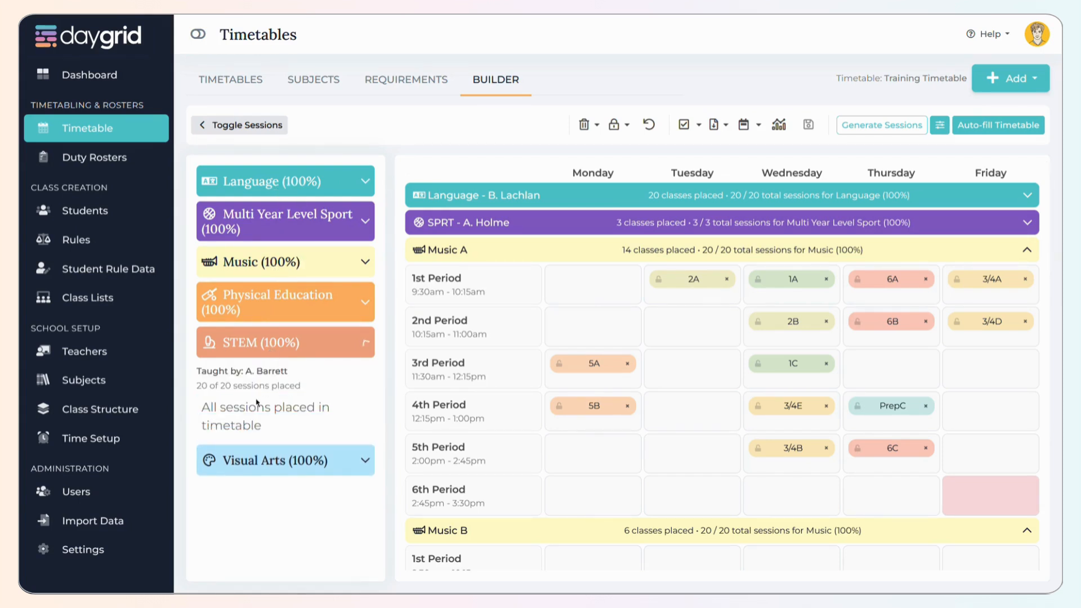
{"action": "left_click", "coordinate": [268, 472]}
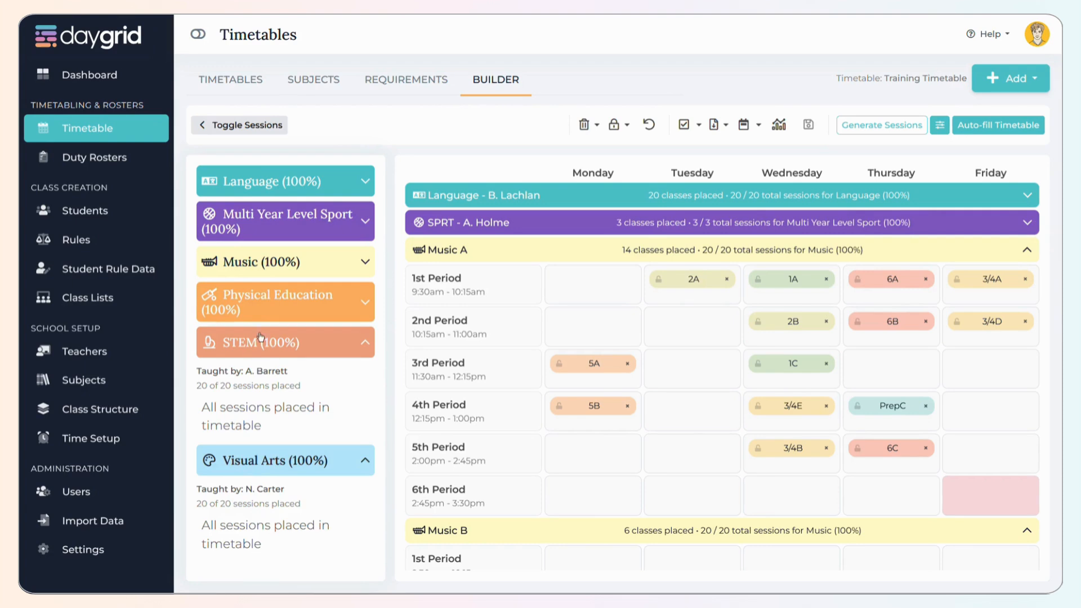
{"action": "left_click", "coordinate": [269, 295]}
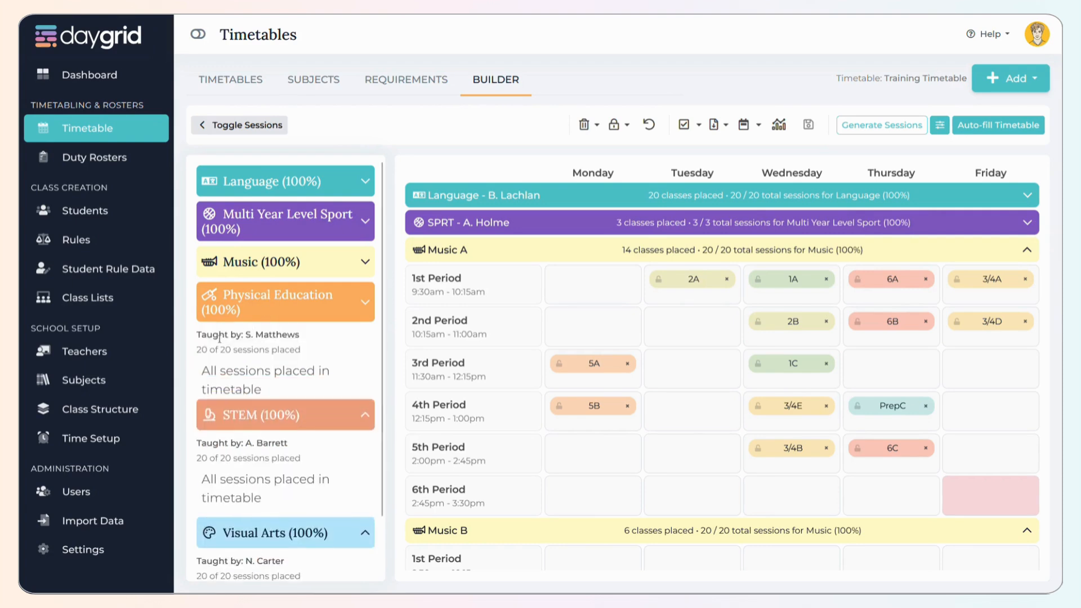
{"action": "left_click", "coordinate": [303, 317]}
{"action": "left_click", "coordinate": [307, 342]}
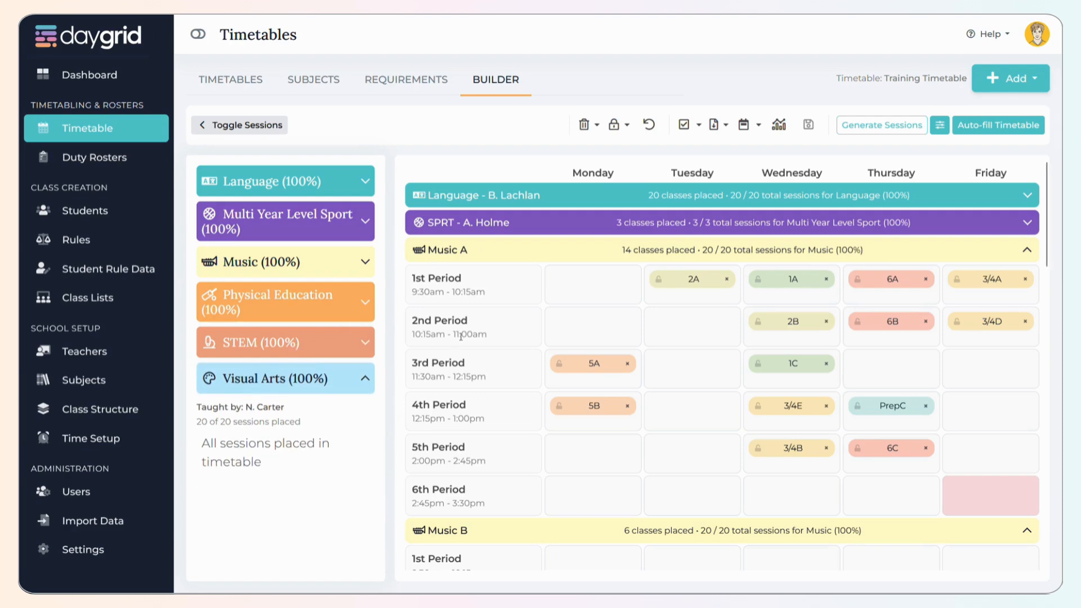
Step: Review the auto-filled Physical Education, STEM and Visual Arts grids, collapsing the Physical Education grid, and return to the Music A grid
{"action": "scroll", "coordinate": [694, 302], "scroll_direction": "down", "scroll_amount": 10}
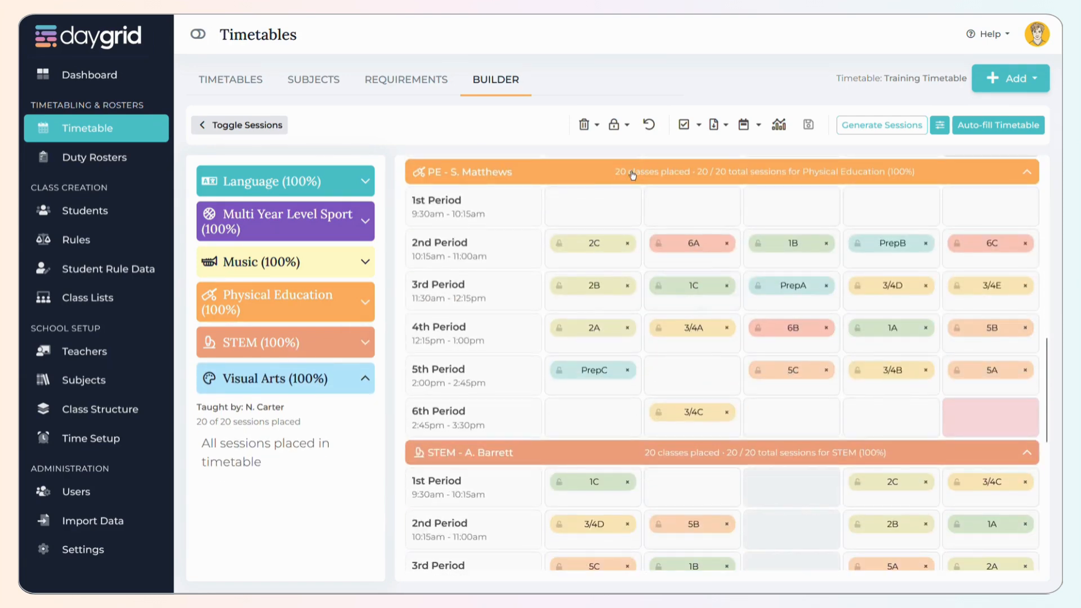
{"action": "left_click", "coordinate": [867, 171]}
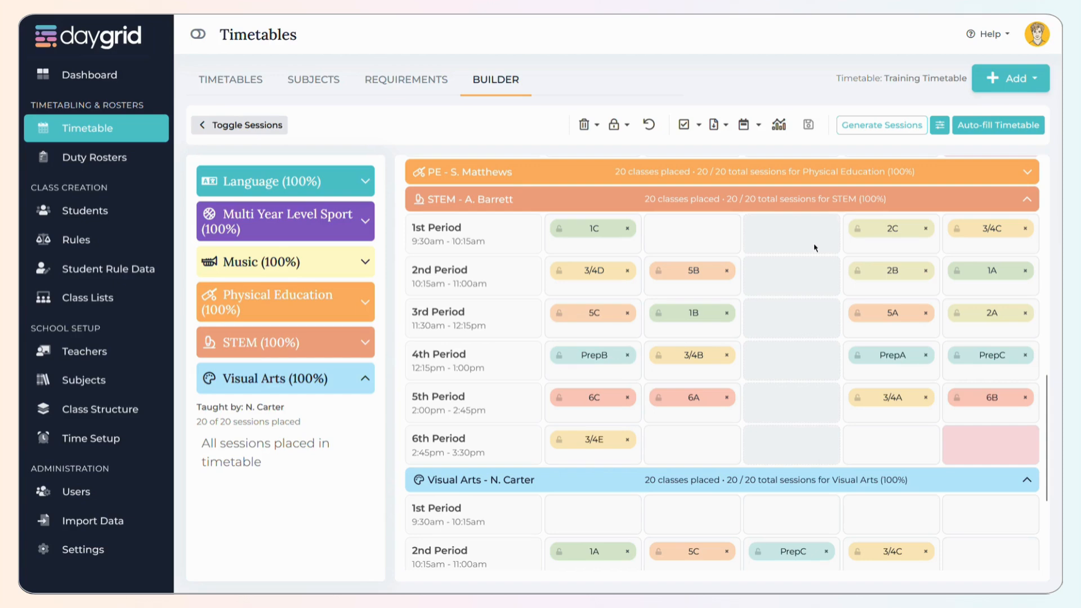
{"action": "scroll", "coordinate": [814, 248], "scroll_direction": "down", "scroll_amount": 4}
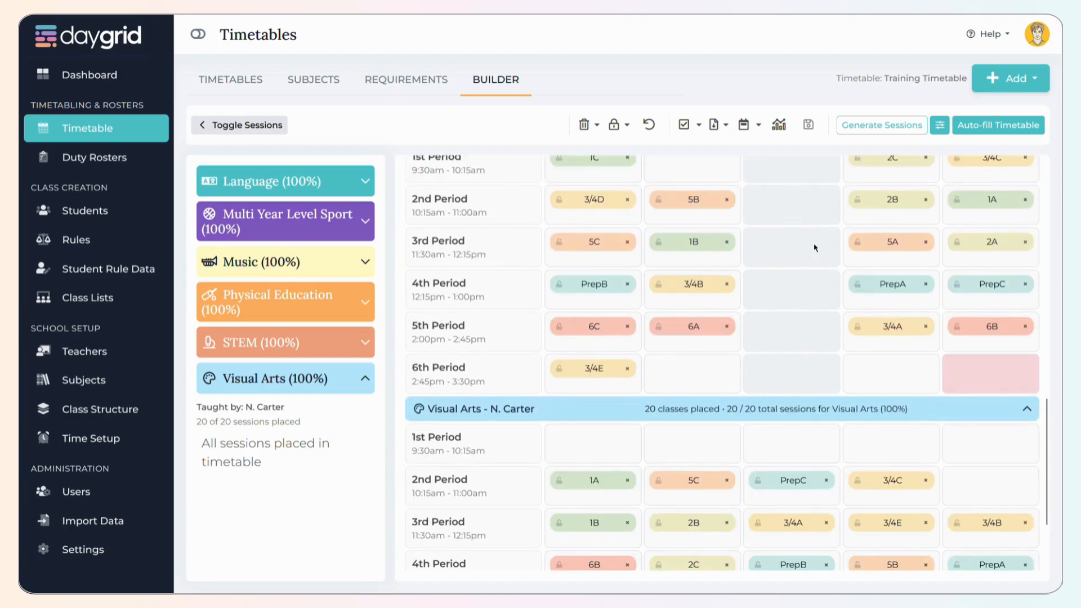
{"action": "scroll", "coordinate": [815, 250], "scroll_direction": "up", "scroll_amount": 3}
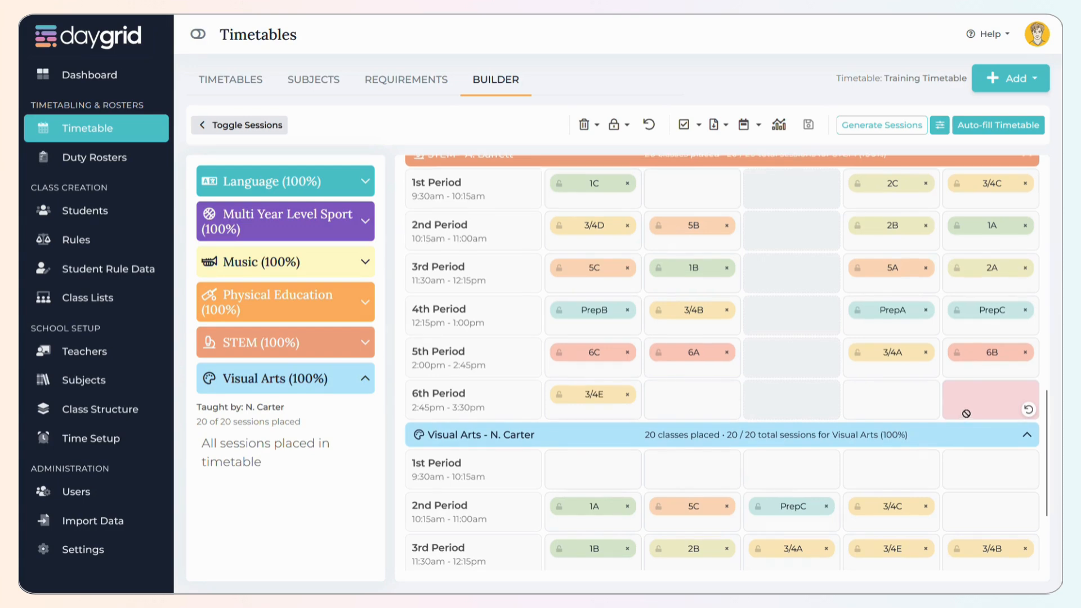
{"action": "scroll", "coordinate": [967, 413], "scroll_direction": "up", "scroll_amount": 15}
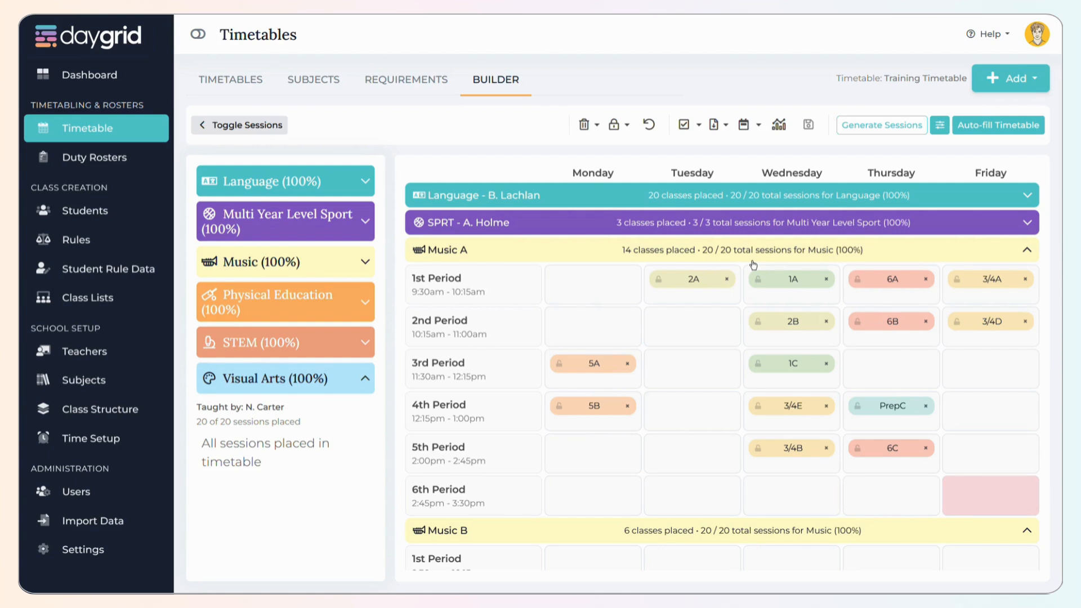
Step: Open the timetable view by class and review the timetables of classes 1A, 1B and 1C
{"action": "left_click", "coordinate": [746, 130]}
{"action": "left_click", "coordinate": [728, 145]}
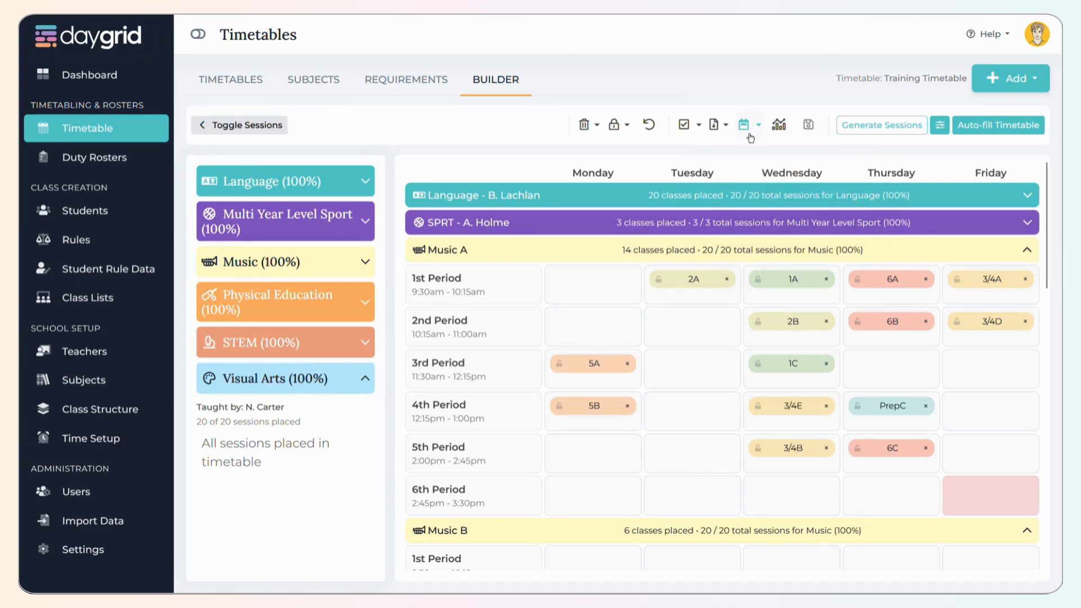
{"action": "left_click", "coordinate": [748, 131]}
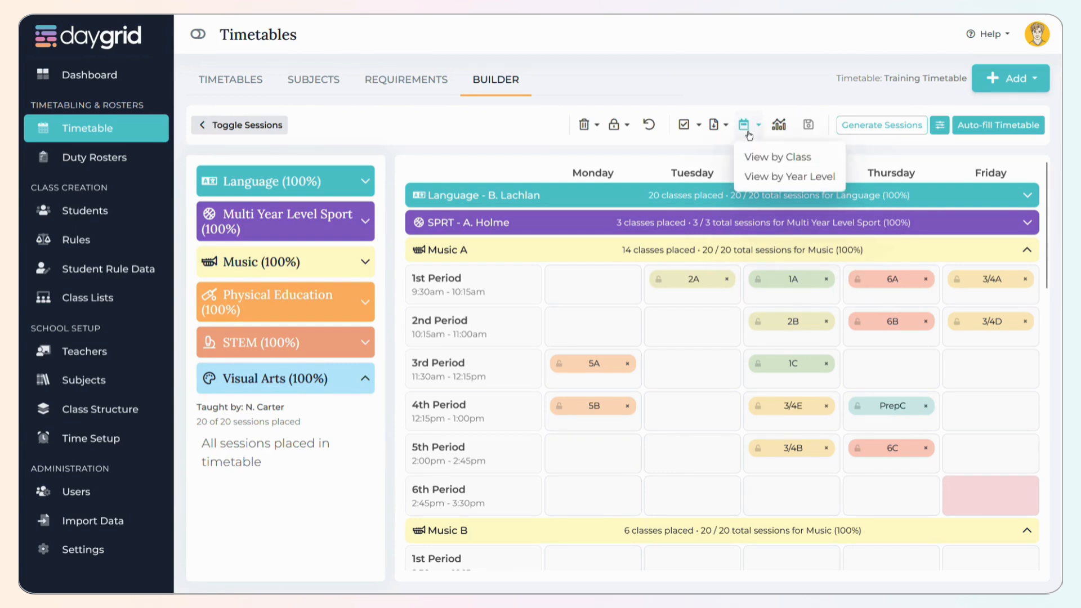
{"action": "left_click", "coordinate": [759, 159]}
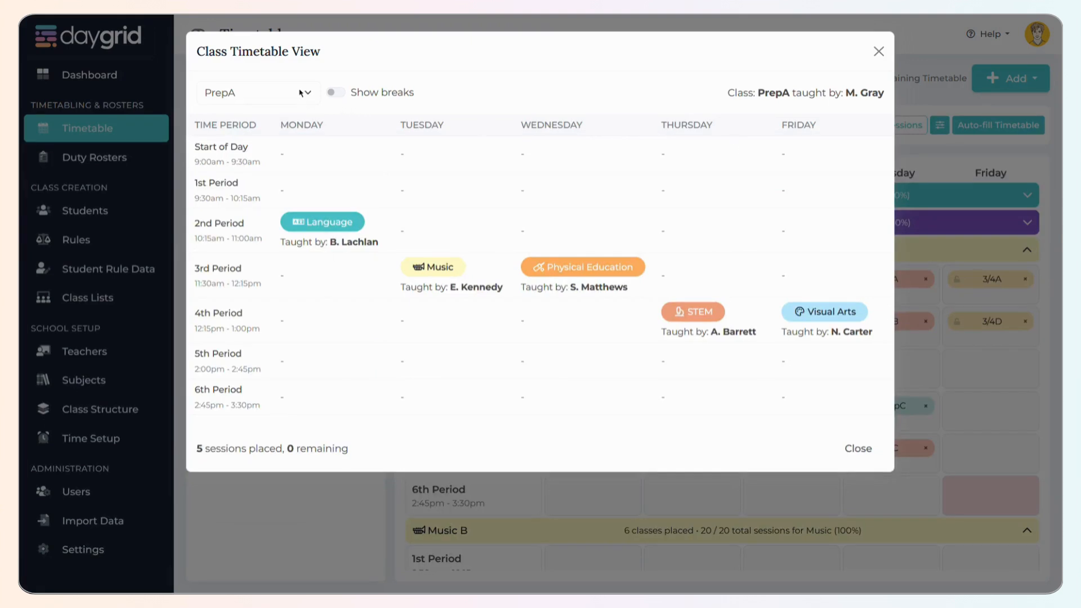
{"action": "left_click", "coordinate": [301, 93]}
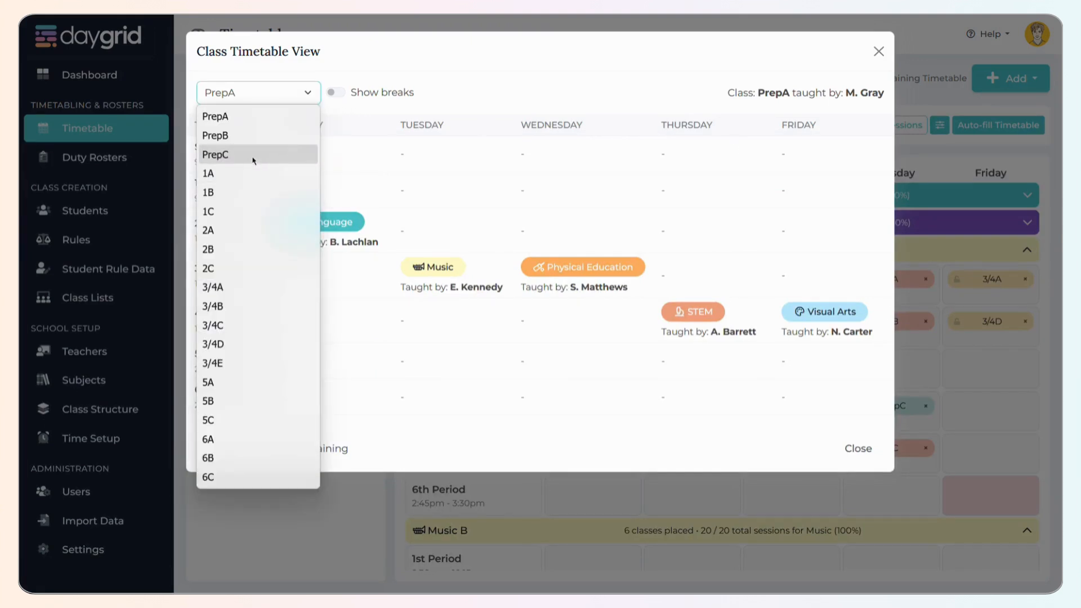
{"action": "left_click", "coordinate": [246, 172]}
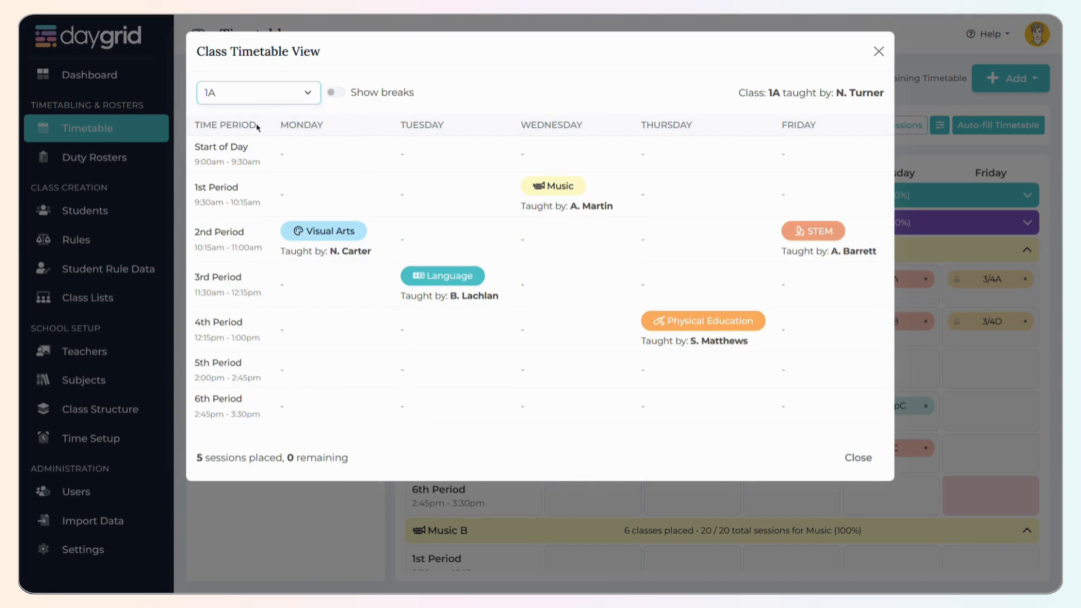
{"action": "key", "text": "Down"}
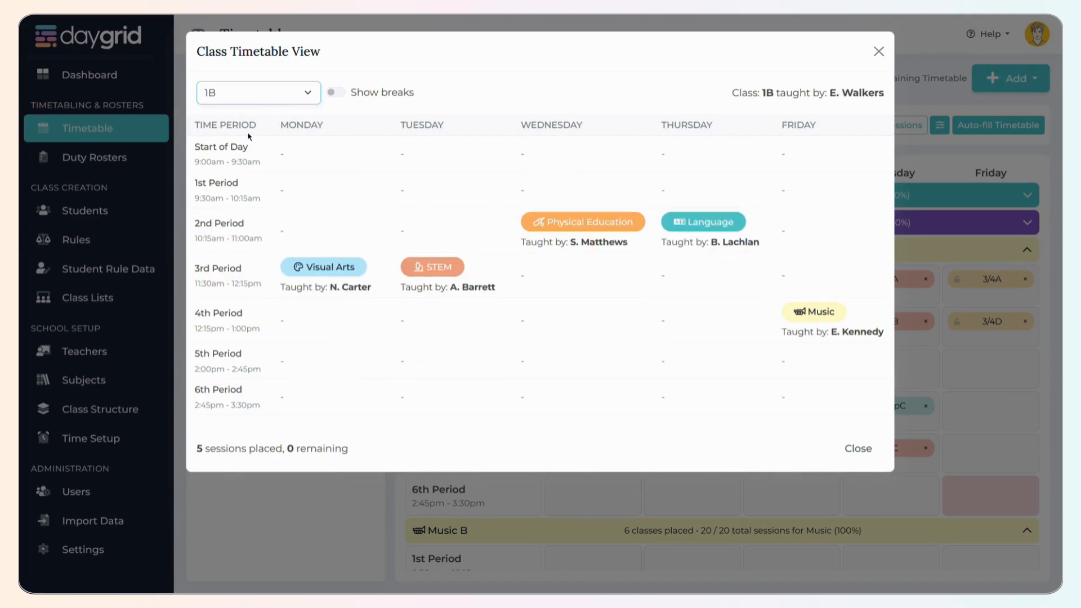
{"action": "key", "text": "Down"}
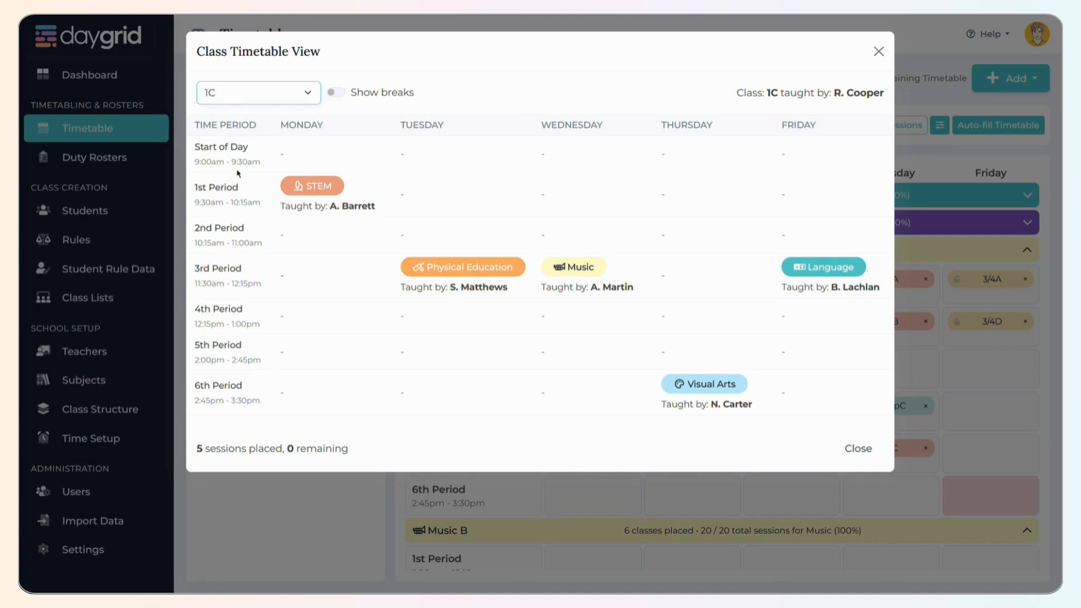
Step: Show the breaks in class 1C's timetable, look through the full day, and hide the breaks again
{"action": "left_click", "coordinate": [336, 93]}
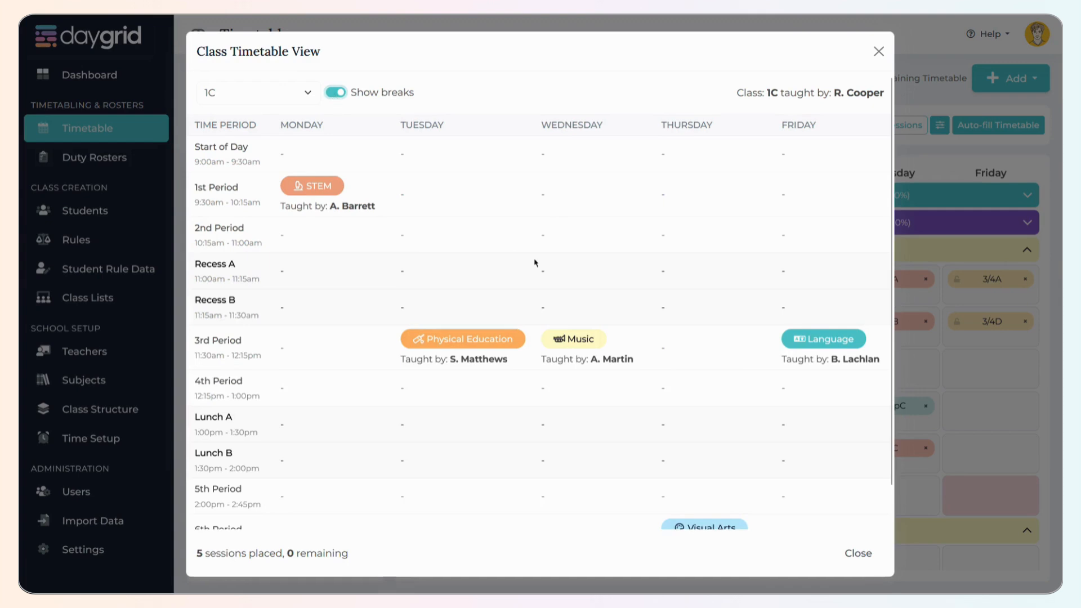
{"action": "scroll", "coordinate": [664, 275], "scroll_direction": "down", "scroll_amount": 2}
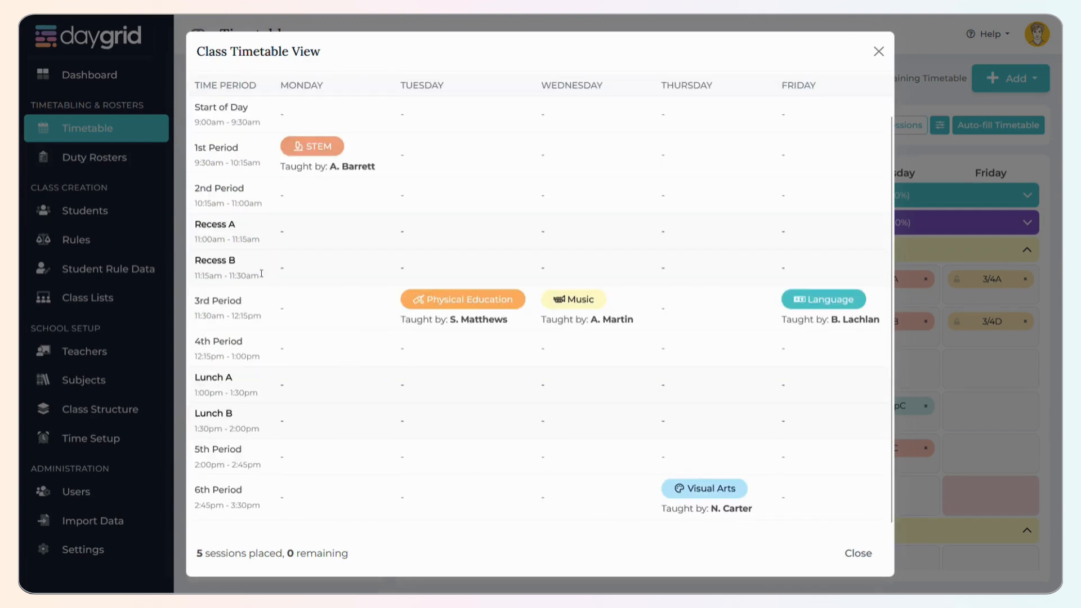
{"action": "scroll", "coordinate": [263, 299], "scroll_direction": "up", "scroll_amount": 2}
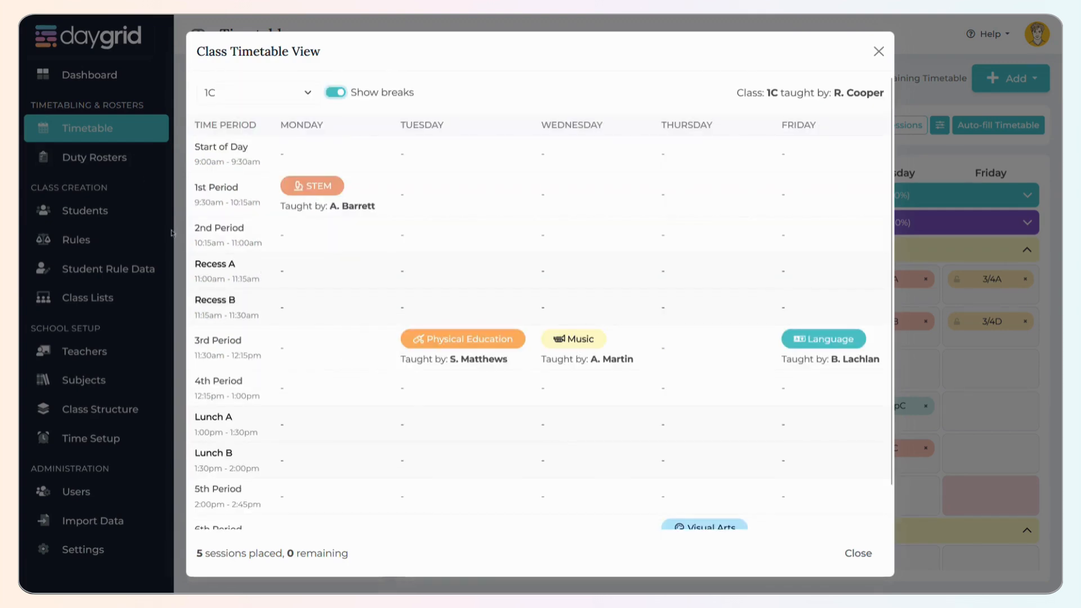
{"action": "left_click", "coordinate": [336, 95]}
Step: View the class timetables of 6B and PrepC, and close the class timetable view
{"action": "left_click", "coordinate": [292, 93]}
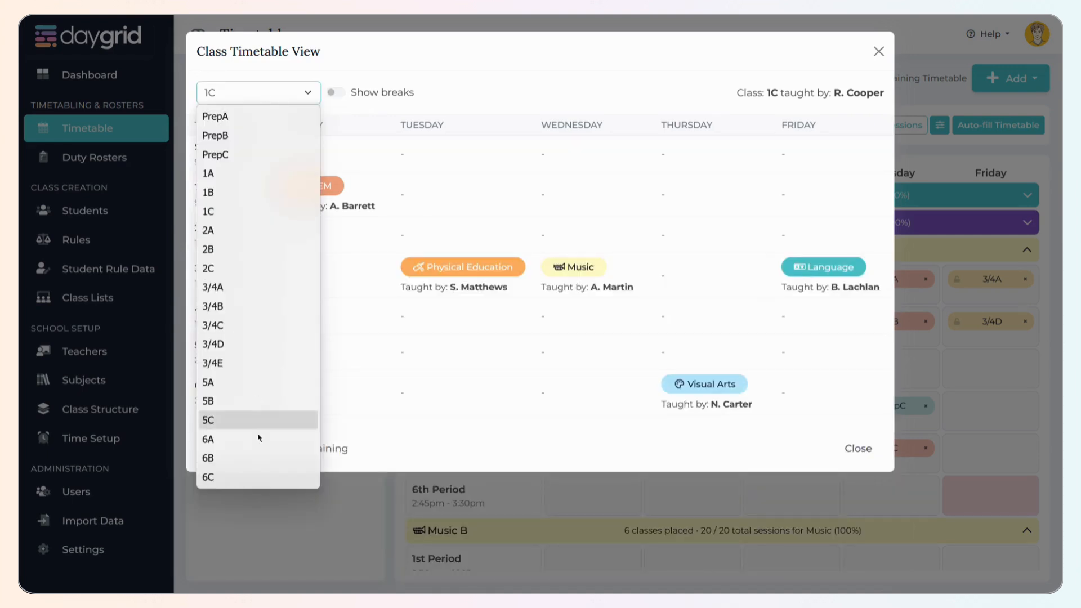
{"action": "left_click", "coordinate": [258, 457]}
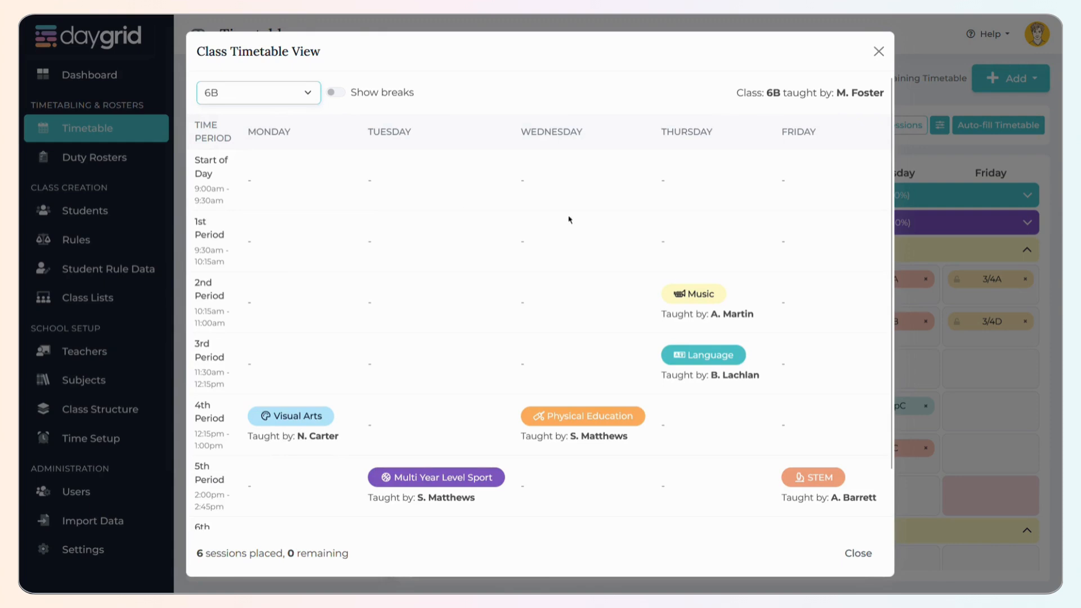
{"action": "left_click", "coordinate": [288, 95]}
{"action": "left_click", "coordinate": [261, 155]}
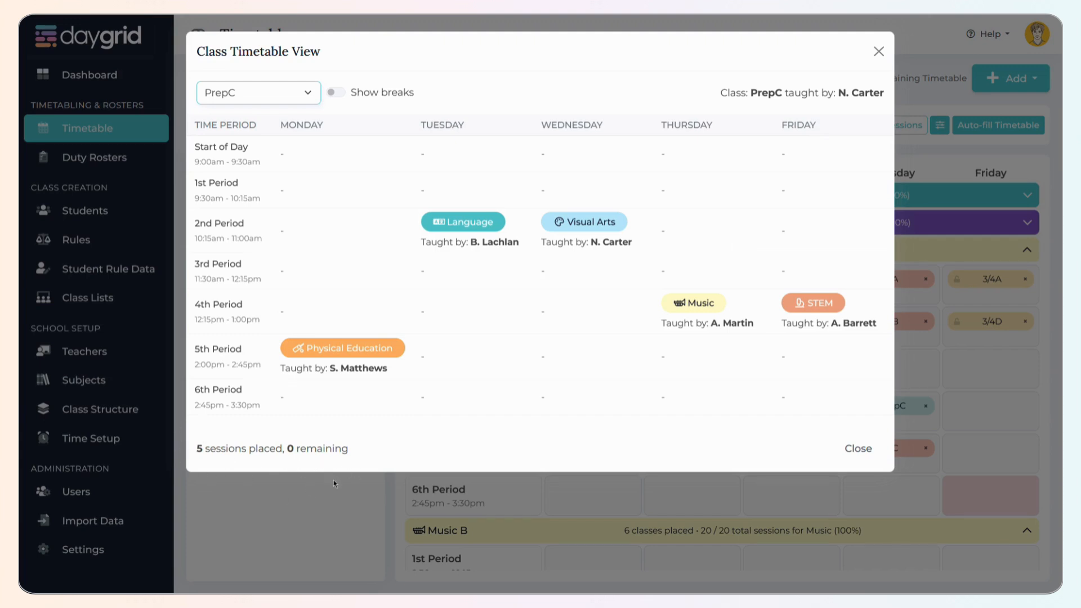
{"action": "left_click", "coordinate": [858, 449]}
Step: Open the timetable view by year level and check the Prep classes' sessions and planning time
{"action": "left_click", "coordinate": [757, 125]}
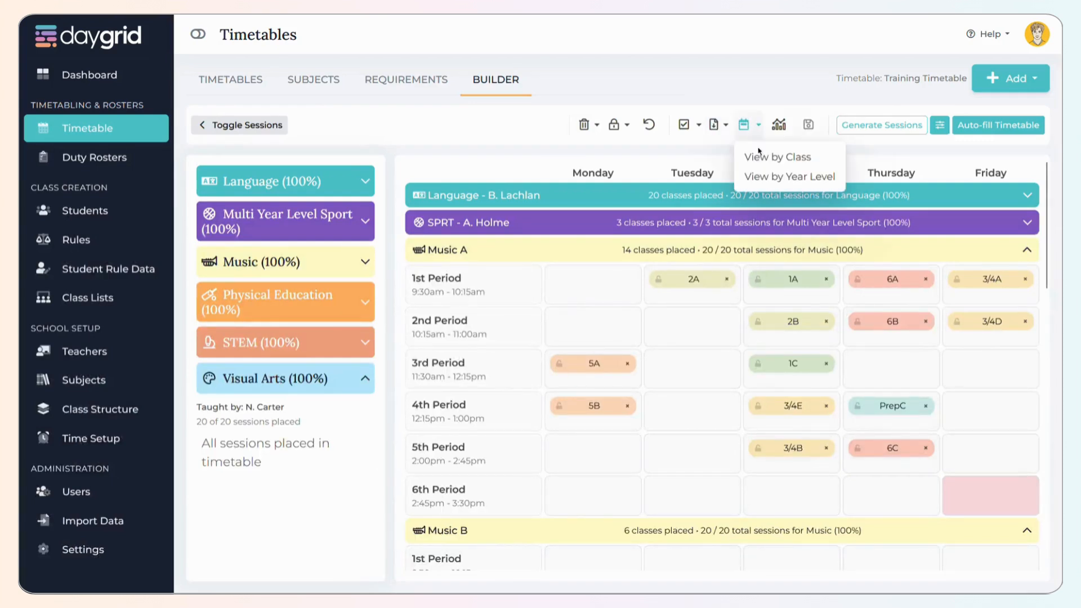
{"action": "left_click", "coordinate": [764, 178]}
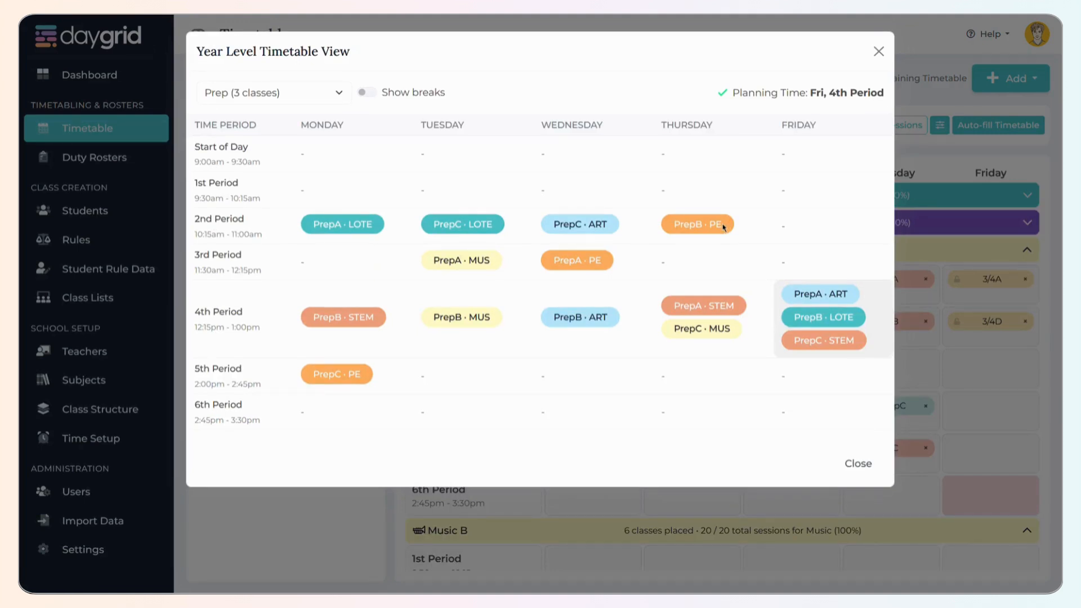
{"action": "left_click", "coordinate": [303, 97]}
{"action": "left_click", "coordinate": [291, 122]}
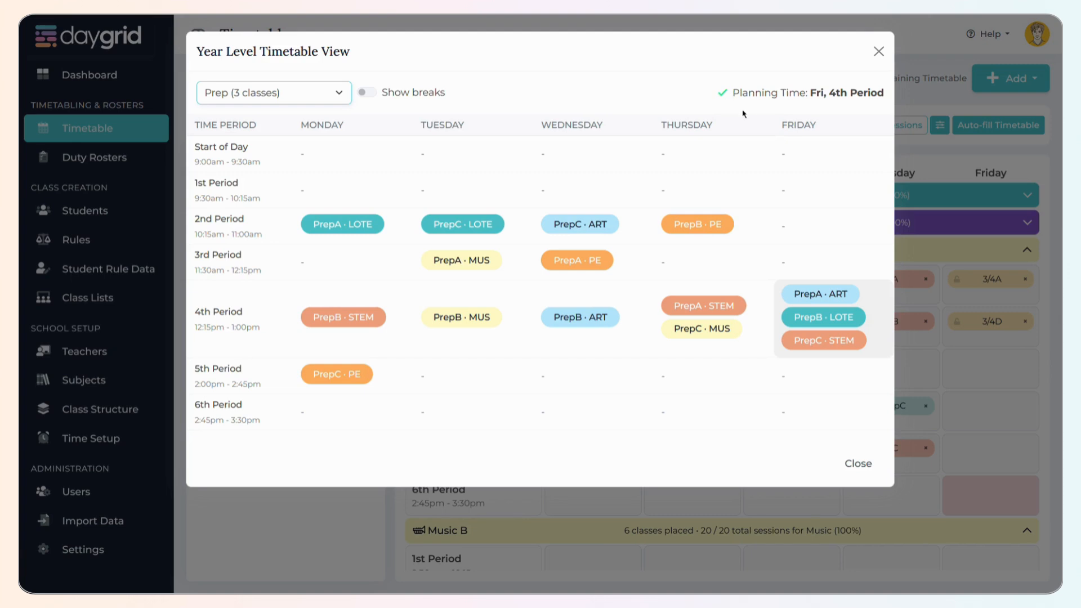
Step: Review the year level timetables from Grade 1 through Grade 6 for shared planning time, and close the view
{"action": "left_click", "coordinate": [252, 95]}
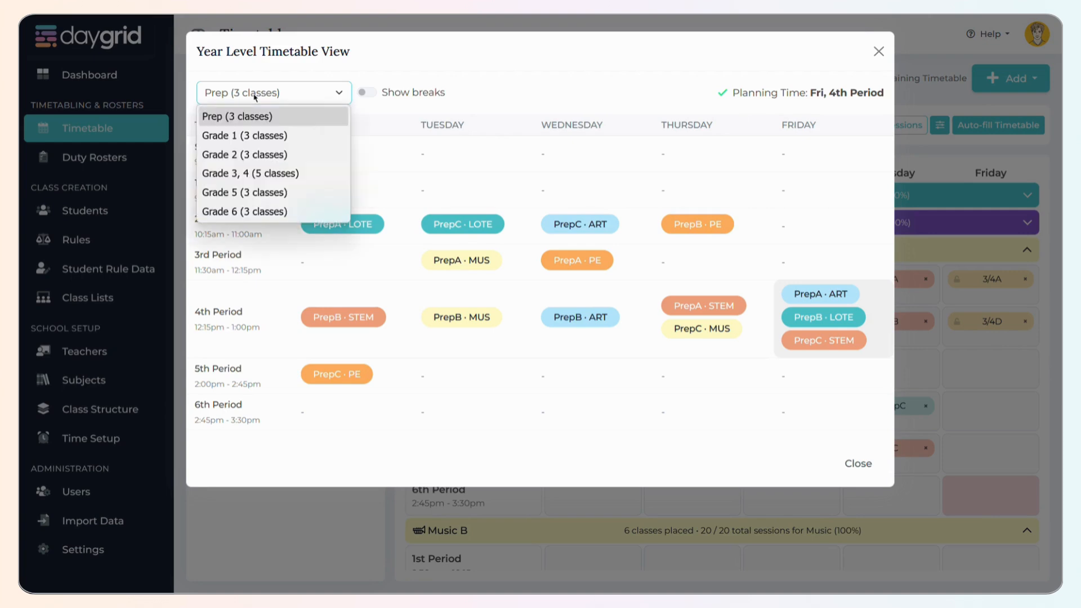
{"action": "left_click", "coordinate": [242, 136]}
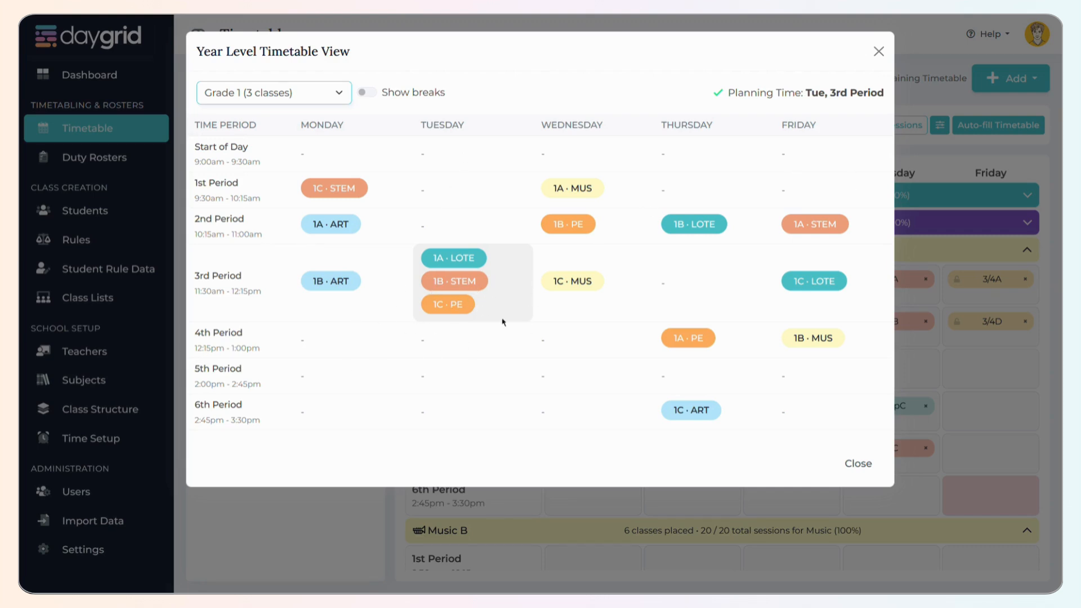
{"action": "key", "text": "Down"}
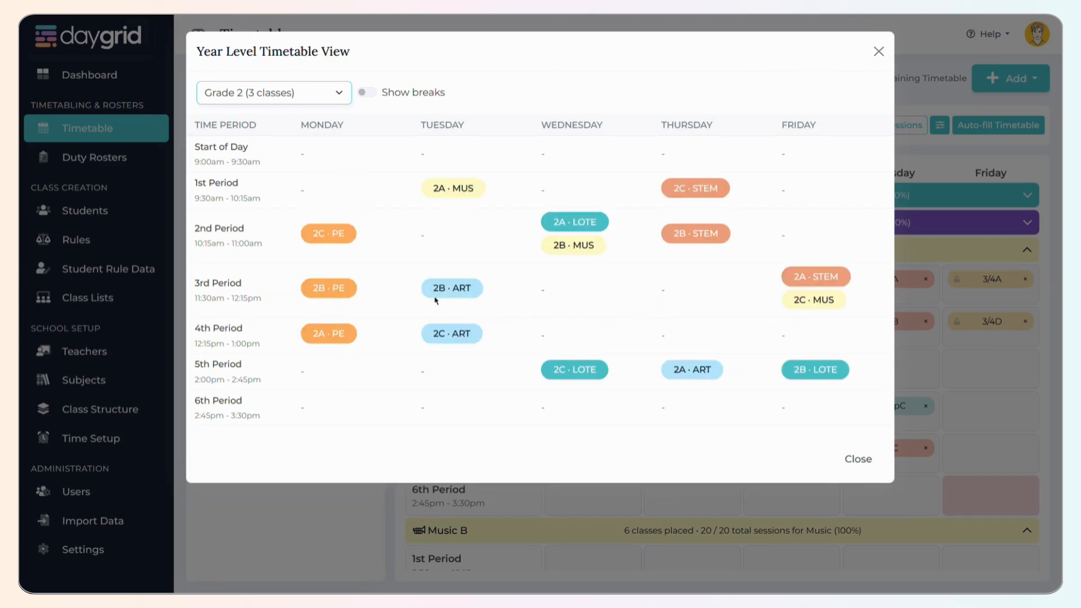
{"action": "key", "text": "Down"}
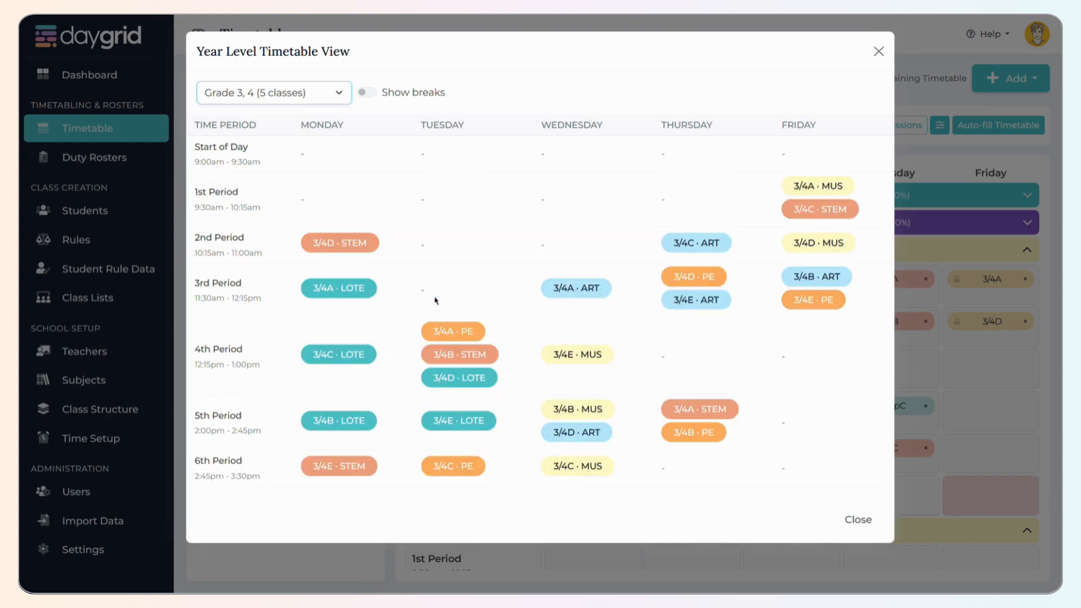
{"action": "key", "text": "Down"}
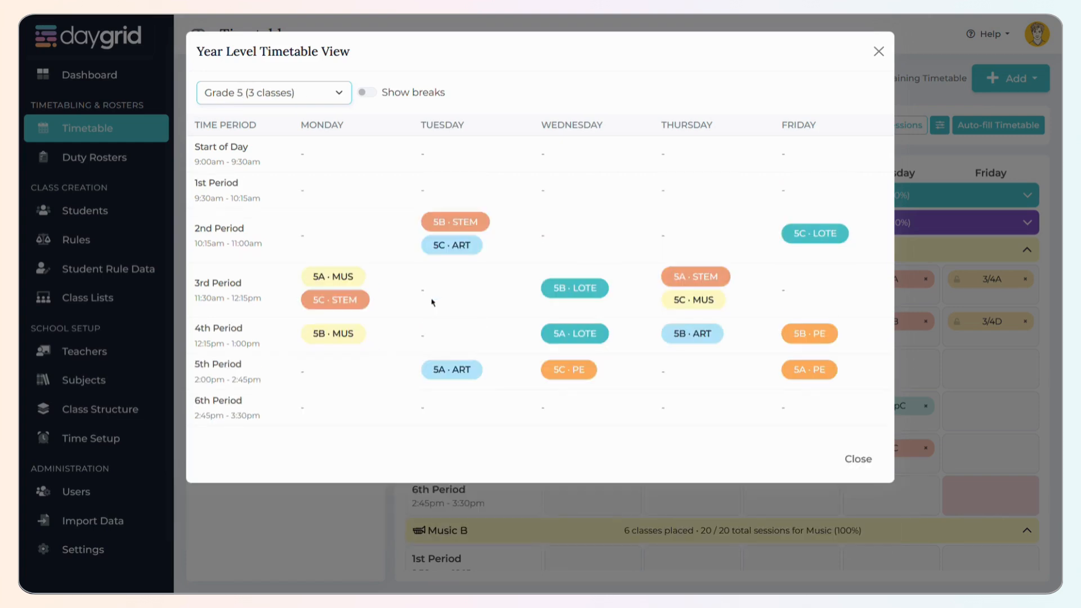
{"action": "key", "text": "Down"}
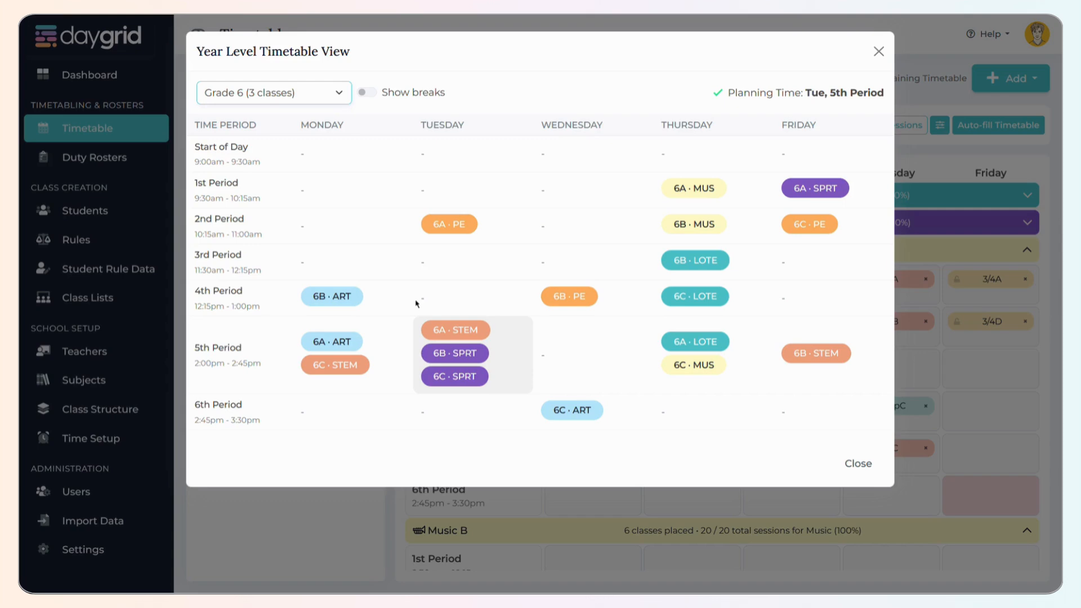
{"action": "left_click", "coordinate": [849, 465]}
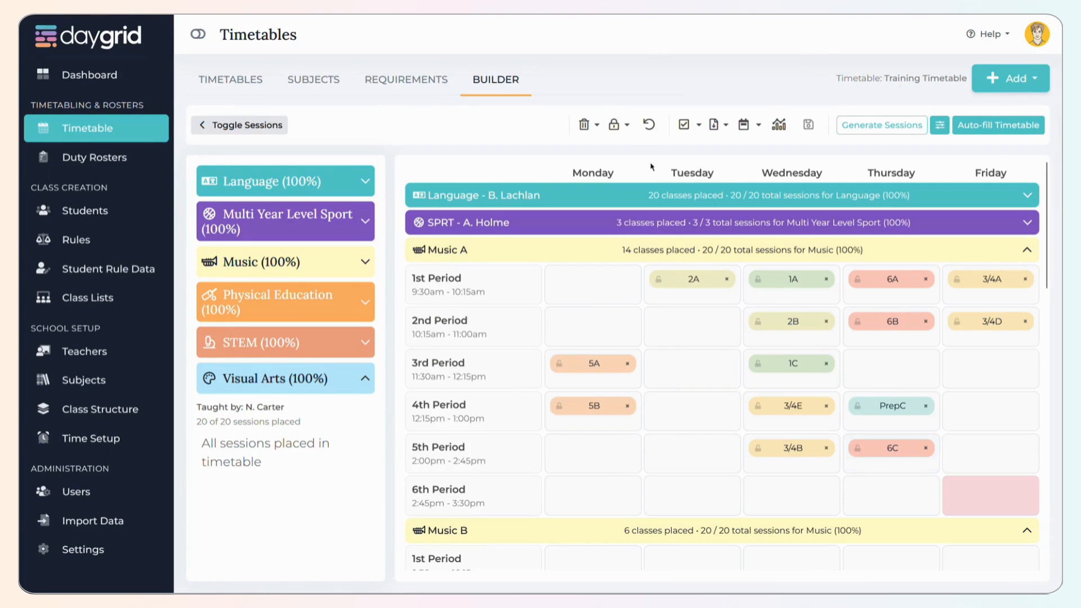
Step: Expand the Multi Year Level Sport and Language grids, and swap Language sessions 5A and 5B between Wednesday's 3rd and 4th periods
{"action": "left_click", "coordinate": [723, 231]}
{"action": "left_click", "coordinate": [711, 195]}
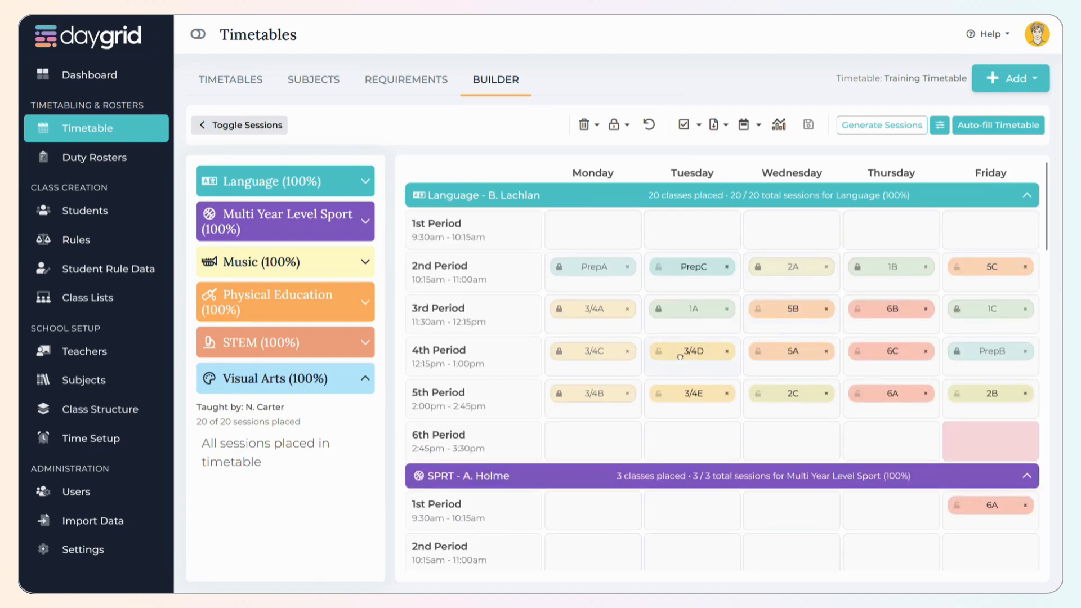
{"action": "left_click_drag", "start_coordinate": [686, 354], "coordinate": [691, 378]}
{"action": "left_click_drag", "start_coordinate": [764, 393], "coordinate": [804, 310]}
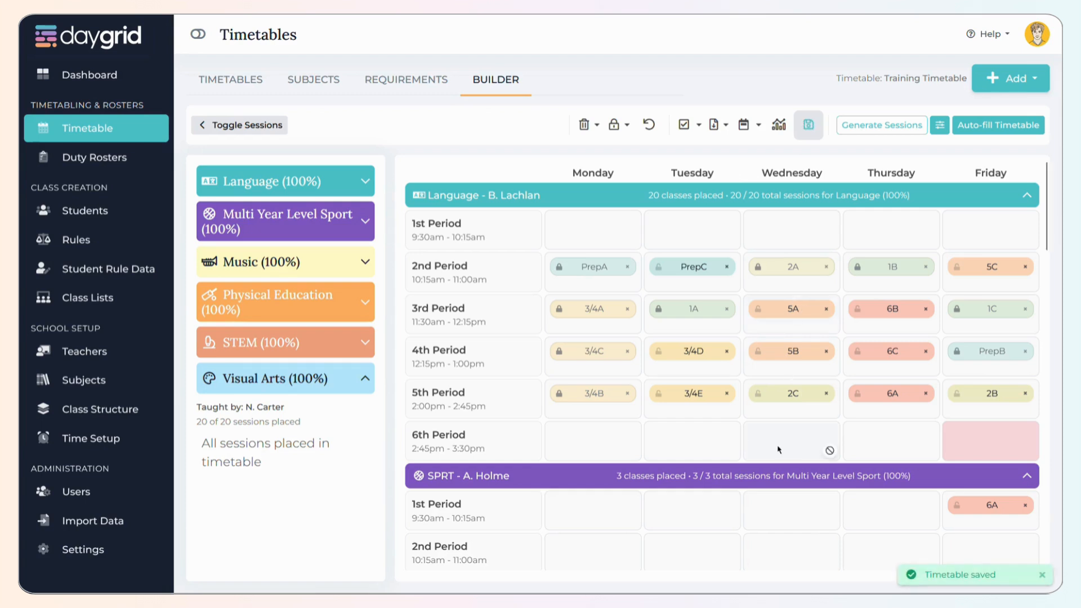
{"action": "scroll", "coordinate": [775, 448], "scroll_direction": "down", "scroll_amount": 1}
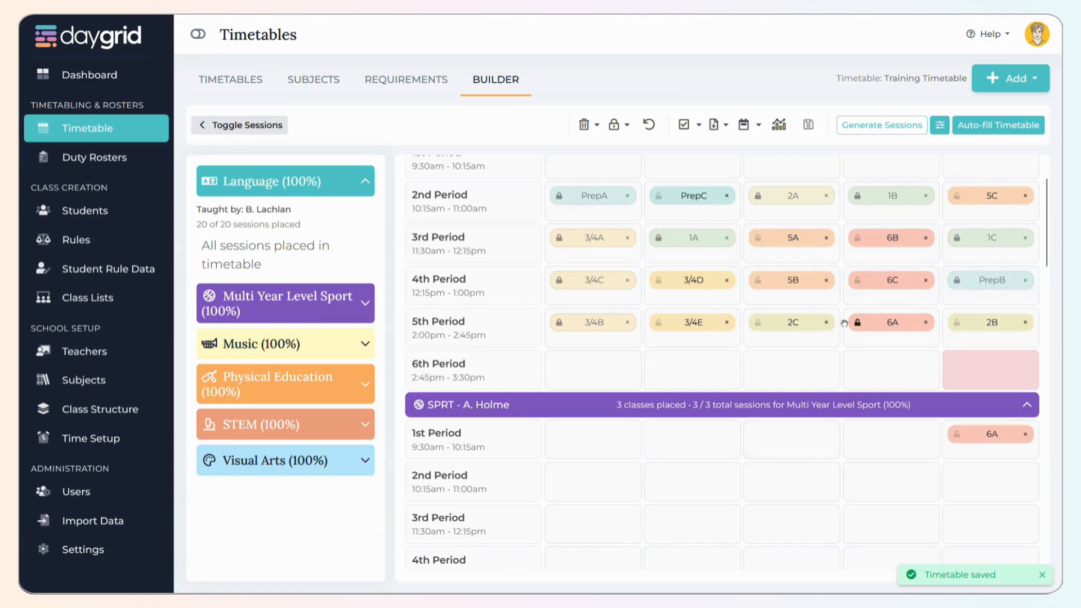
{"action": "left_click_drag", "start_coordinate": [970, 327], "coordinate": [692, 283]}
Step: Open the Timetable Analytics overview and review the timetable completion and face-to-face teaching time
{"action": "left_click", "coordinate": [774, 129]}
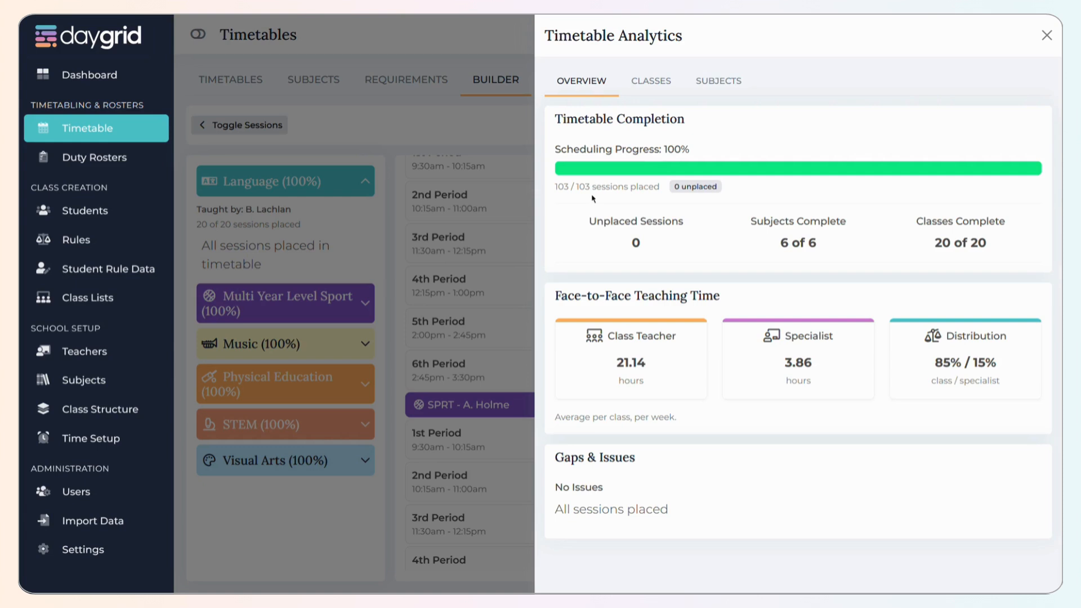
{"action": "left_click_drag", "start_coordinate": [749, 298], "coordinate": [657, 284]}
{"action": "left_click", "coordinate": [578, 298]}
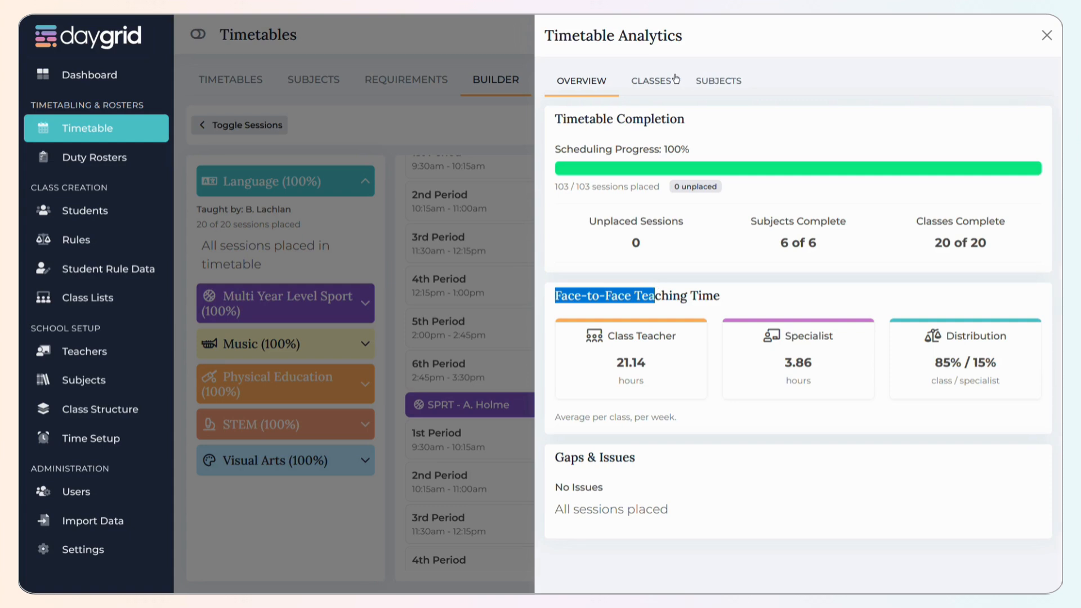
Step: Open the class analytics, look at the details, and return to the summary to compare homeroom and specialist hours
{"action": "left_click", "coordinate": [650, 83]}
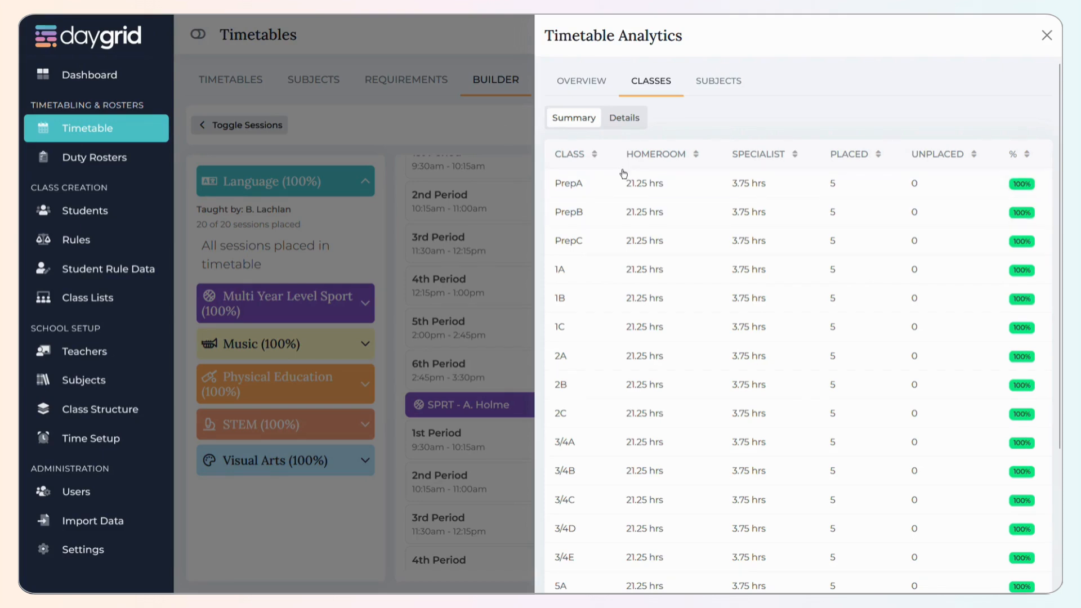
{"action": "left_click", "coordinate": [624, 118]}
{"action": "left_click", "coordinate": [580, 119]}
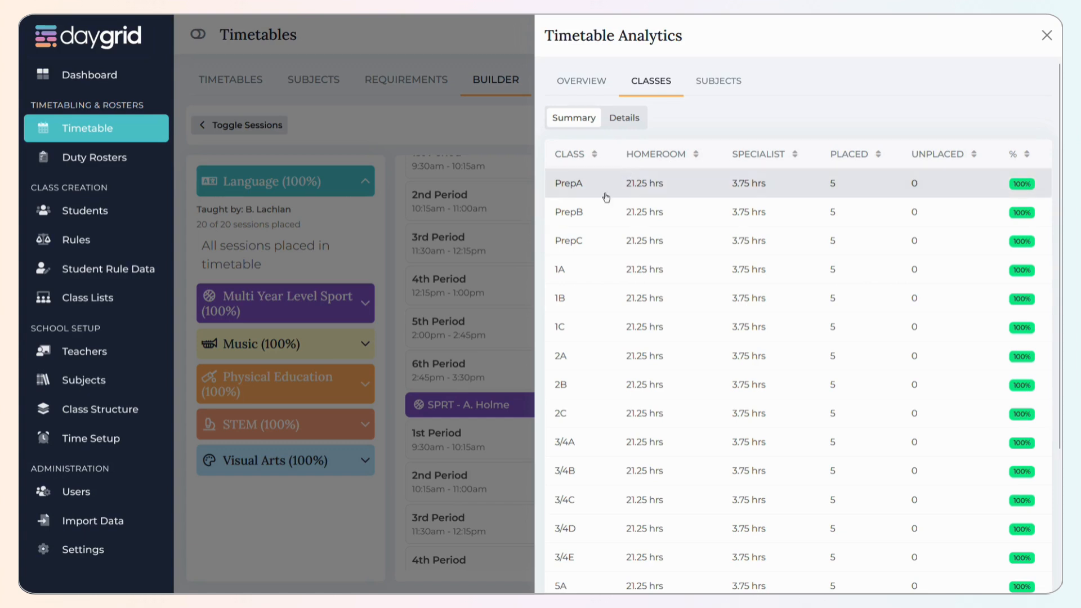
{"action": "scroll", "coordinate": [633, 261], "scroll_direction": "down", "scroll_amount": 3}
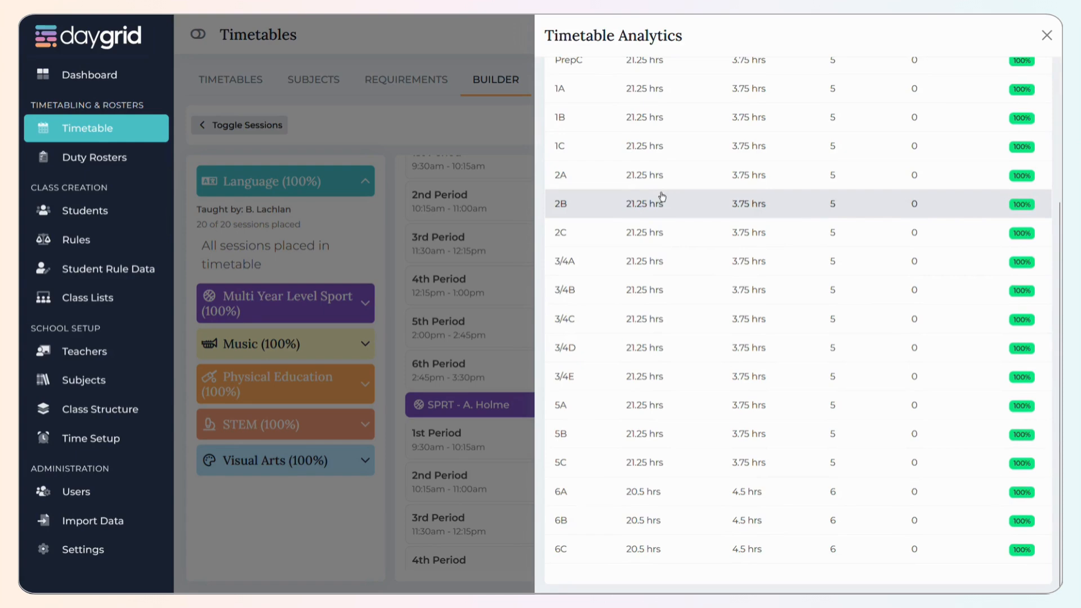
{"action": "scroll", "coordinate": [634, 273], "scroll_direction": "up", "scroll_amount": 3}
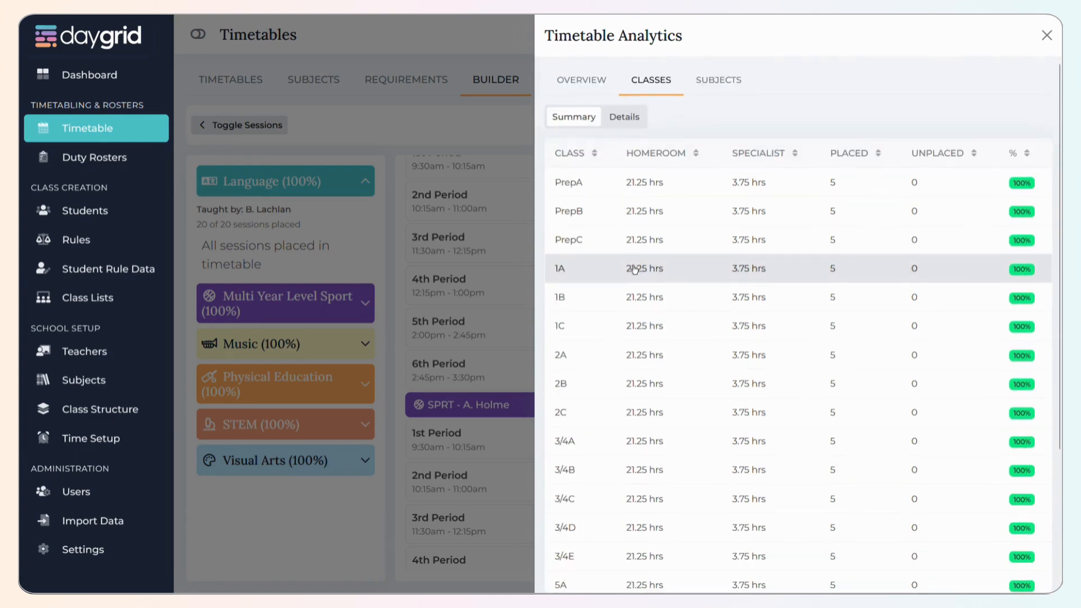
Step: Check the Grade 6 classes in the analytics summary and sort the classes by specialist hours, highest first
{"action": "scroll", "coordinate": [634, 270], "scroll_direction": "down", "scroll_amount": 3}
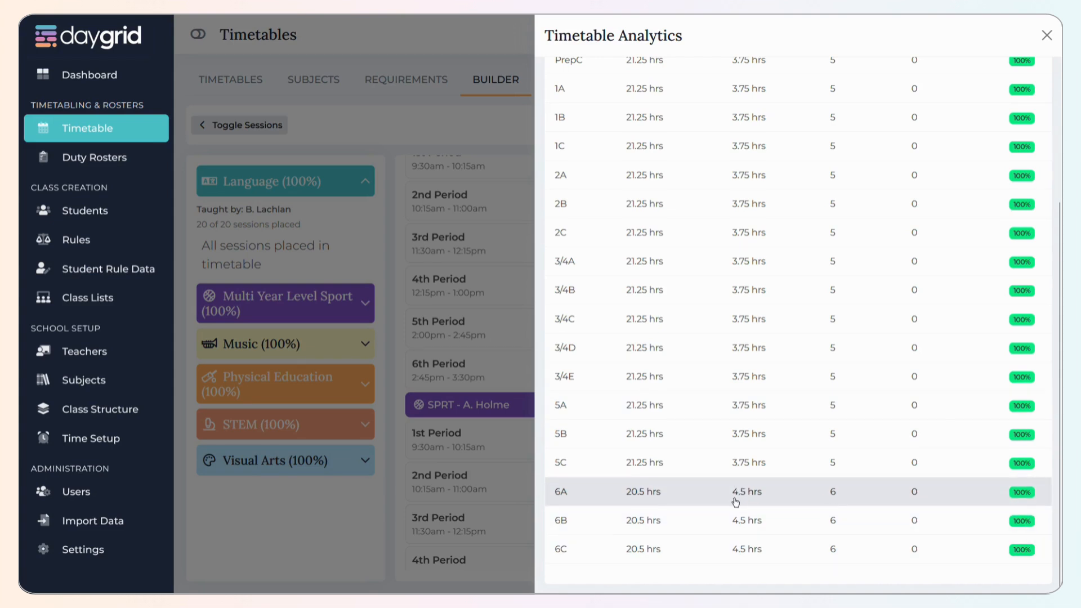
{"action": "scroll", "coordinate": [736, 501], "scroll_direction": "up", "scroll_amount": 5}
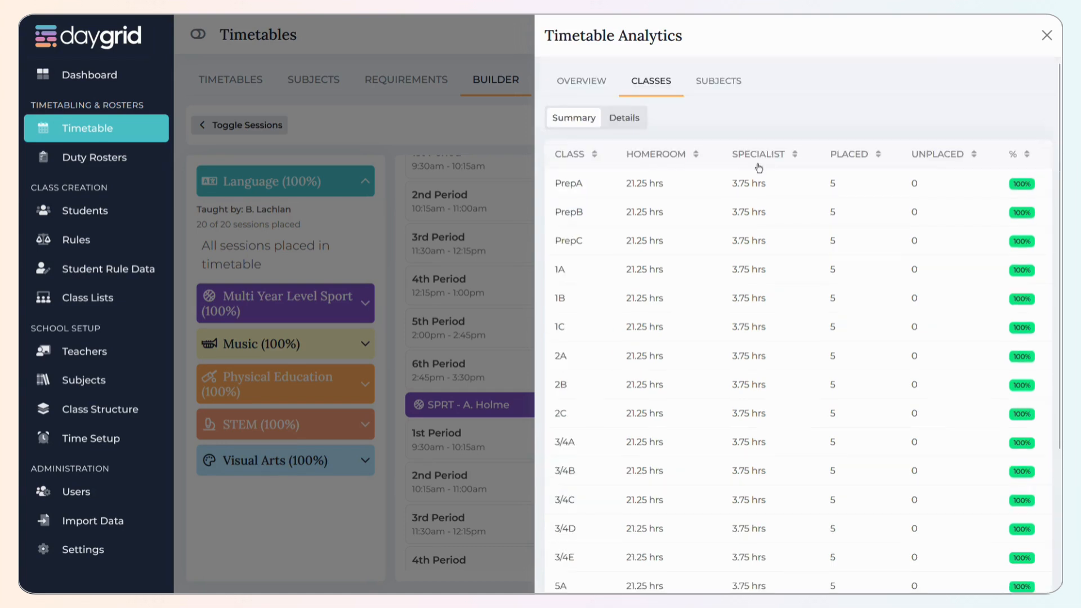
{"action": "left_click", "coordinate": [758, 154]}
{"action": "left_click", "coordinate": [761, 156]}
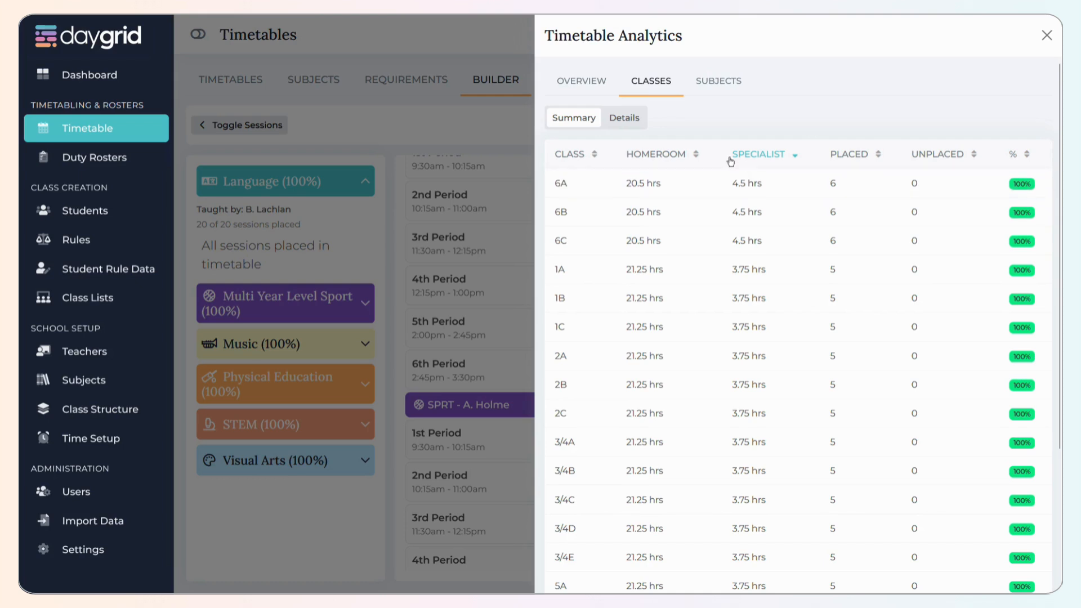
Step: Sort the class analytics summary by placed sessions, lowest first, and review every class down to Grade 6
{"action": "left_click", "coordinate": [861, 154]}
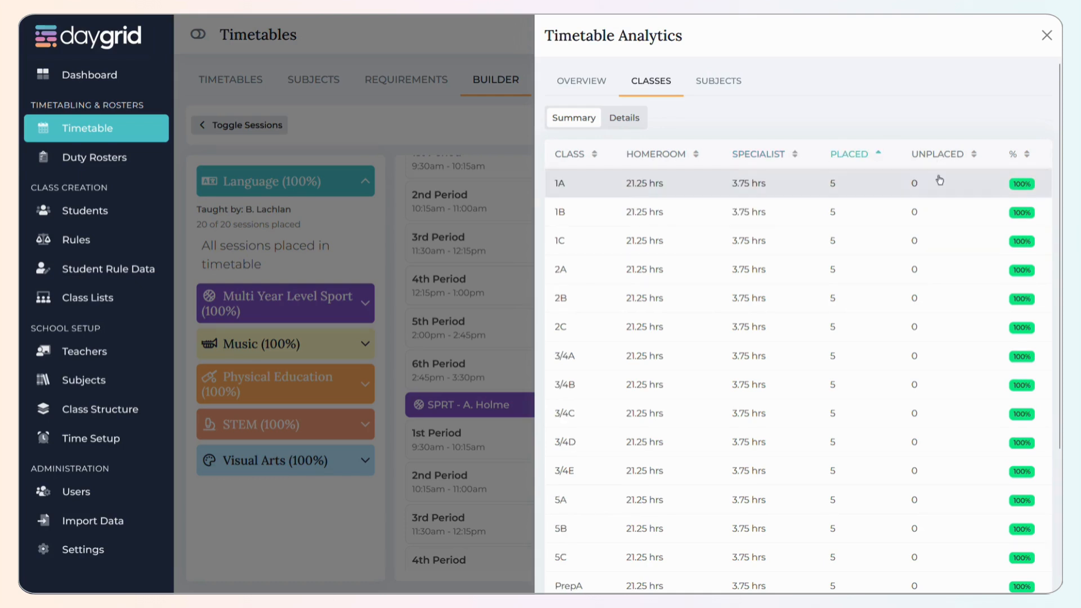
{"action": "scroll", "coordinate": [1008, 172], "scroll_direction": "down", "scroll_amount": 3}
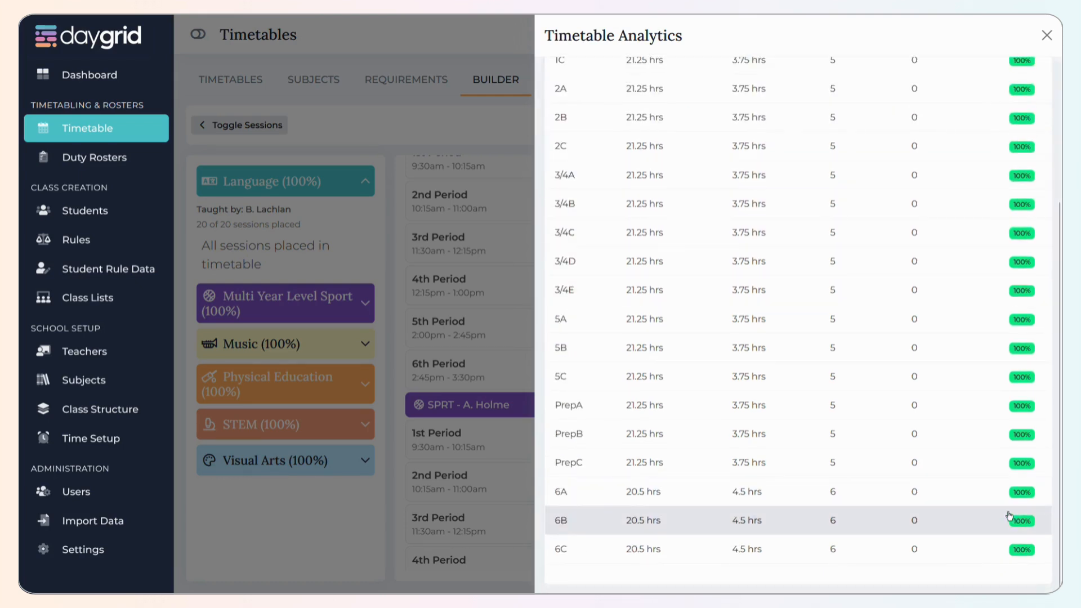
{"action": "scroll", "coordinate": [938, 503], "scroll_direction": "up", "scroll_amount": 3}
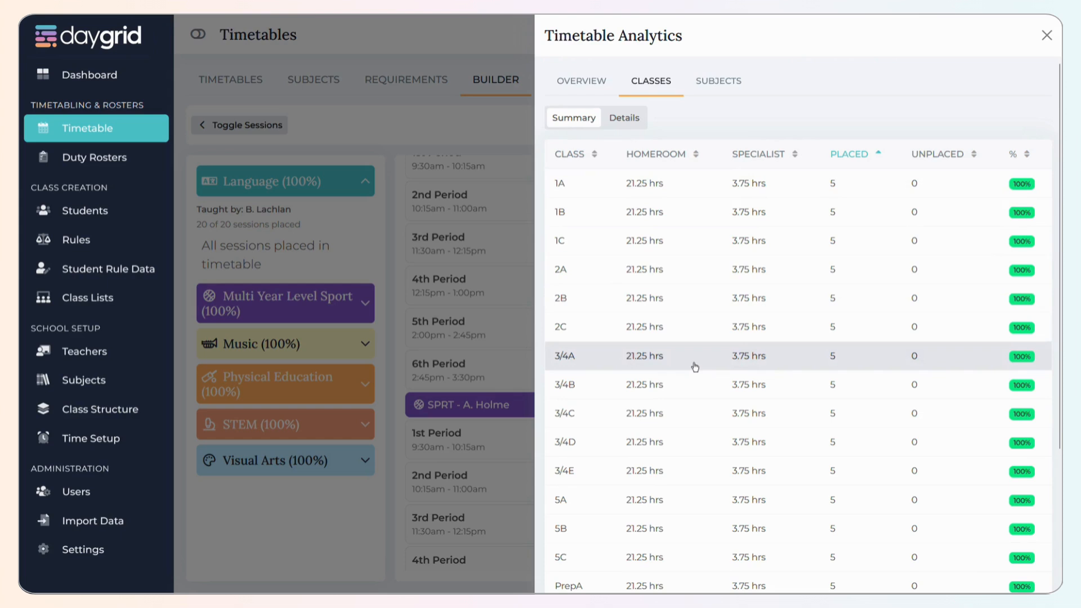
Step: Open the details for class 5A and review its face-to-face teaching hours, weekly breakdown, unplaced sessions and class sessions
{"action": "scroll", "coordinate": [689, 374], "scroll_direction": "down", "scroll_amount": 3}
{"action": "left_click", "coordinate": [666, 317]}
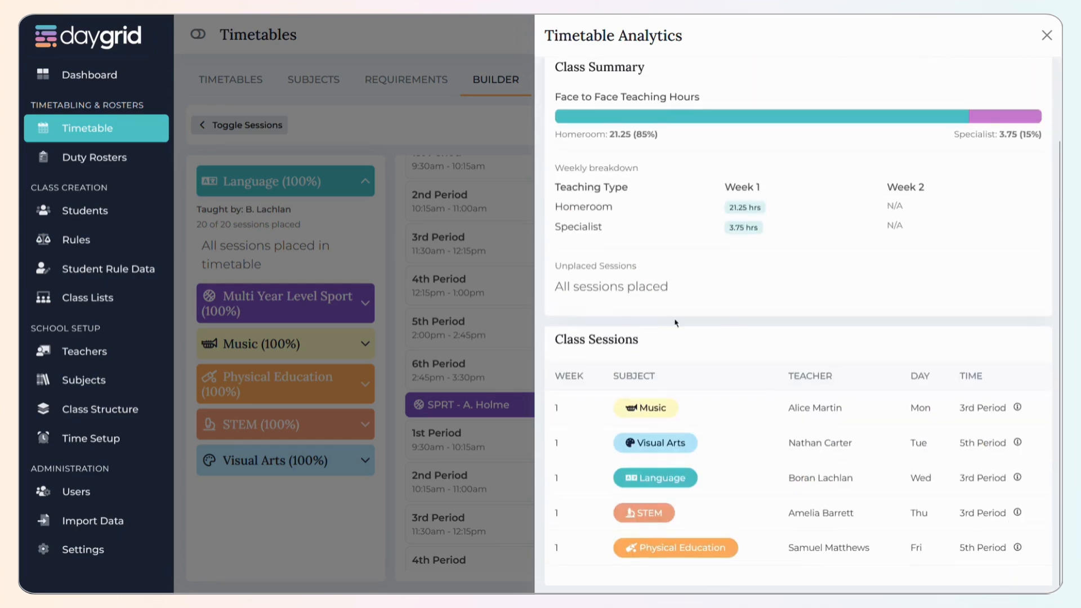
{"action": "scroll", "coordinate": [675, 322], "scroll_direction": "up", "scroll_amount": 2}
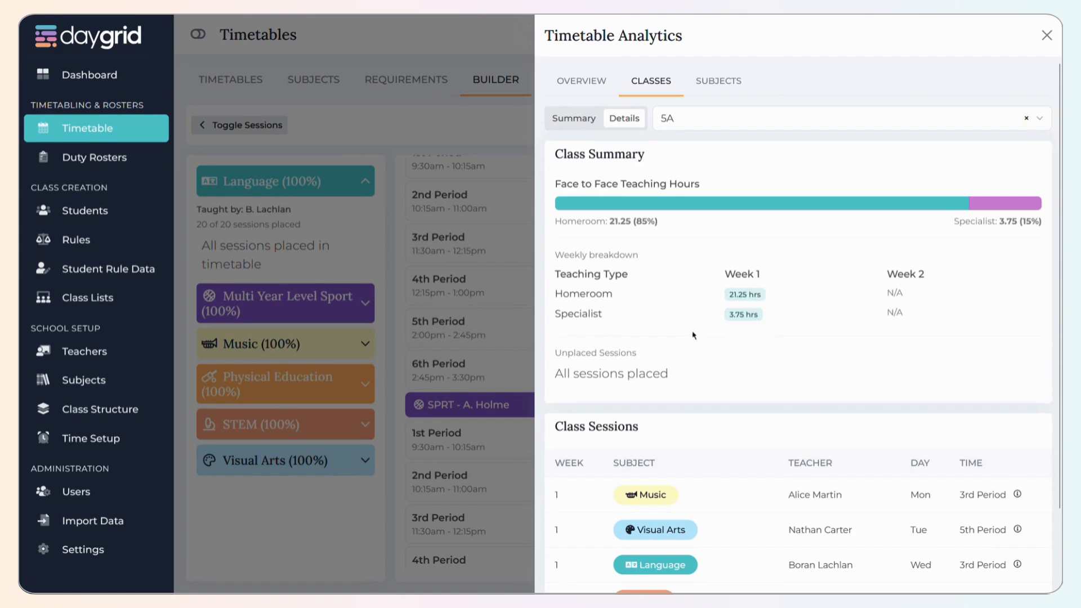
{"action": "scroll", "coordinate": [707, 326], "scroll_direction": "down", "scroll_amount": 1}
{"action": "scroll", "coordinate": [708, 326], "scroll_direction": "down", "scroll_amount": 1}
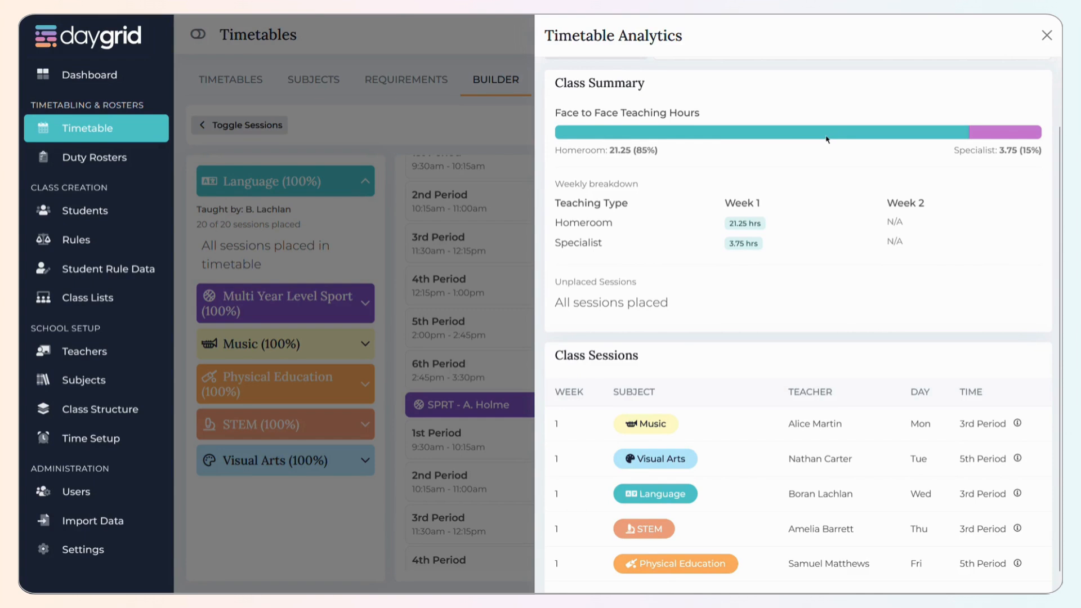
{"action": "scroll", "coordinate": [731, 431], "scroll_direction": "down", "scroll_amount": 1}
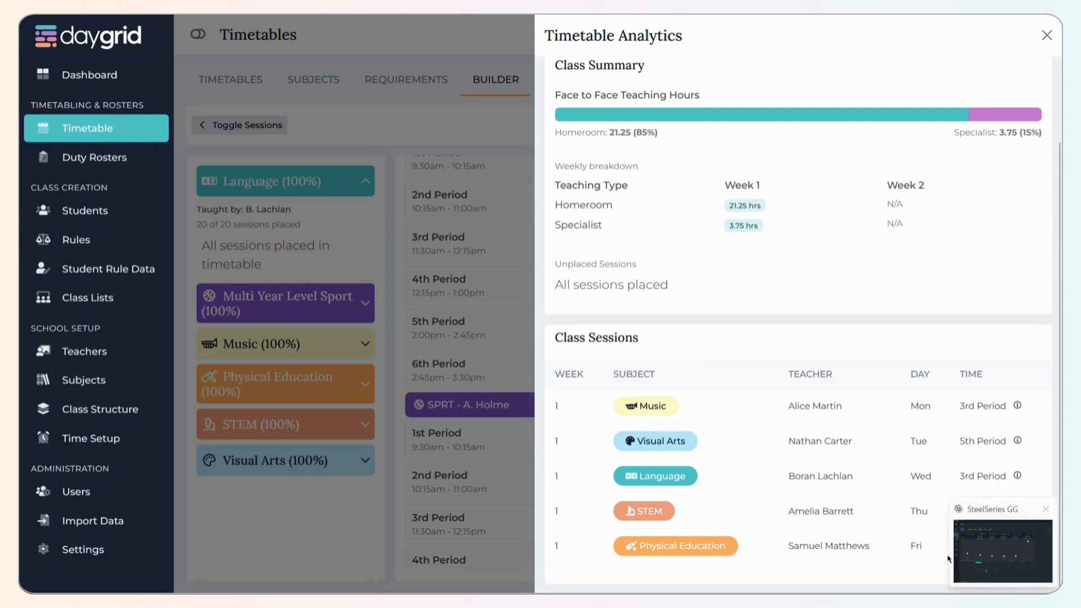
{"action": "scroll", "coordinate": [797, 338], "scroll_direction": "up", "scroll_amount": 3}
Step: Review the subject analytics, including the details for Language and Multi Year Level Sport, and close the analytics from the overview
{"action": "left_click", "coordinate": [708, 84]}
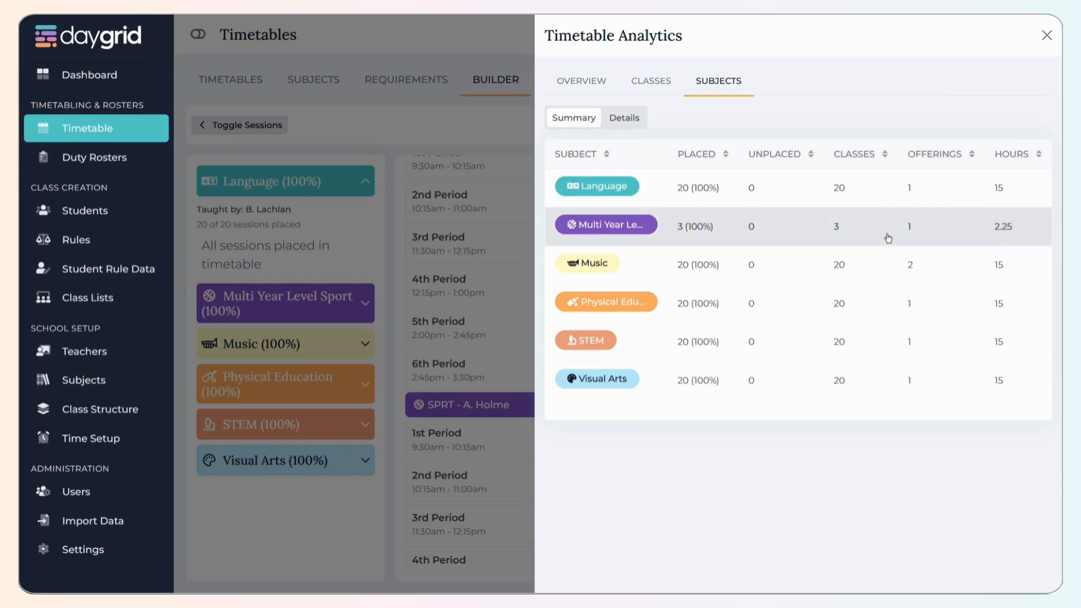
{"action": "left_click", "coordinate": [903, 195]}
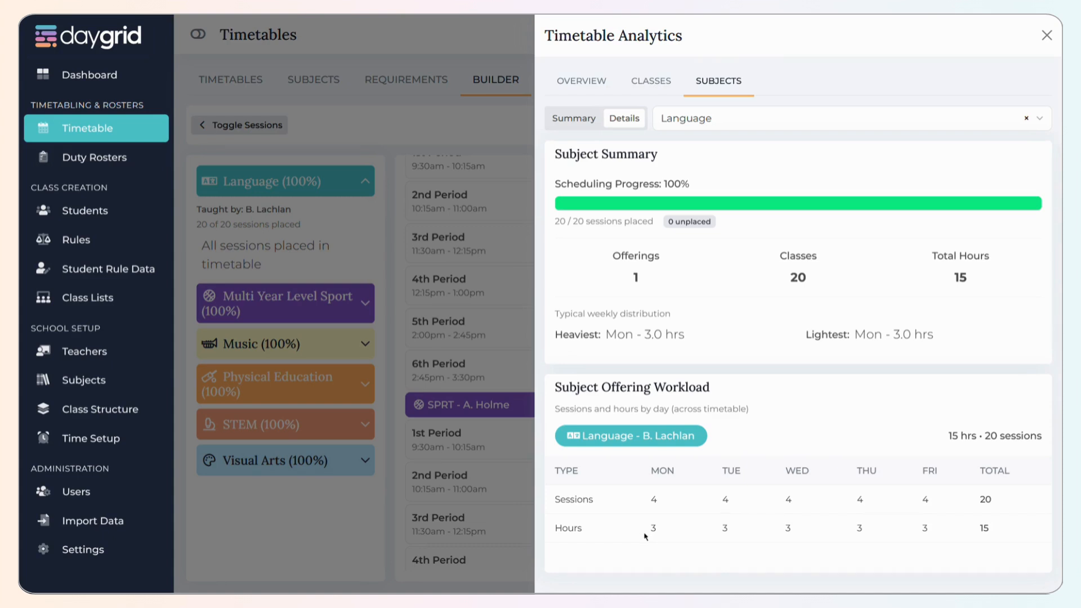
{"action": "left_click", "coordinate": [573, 120]}
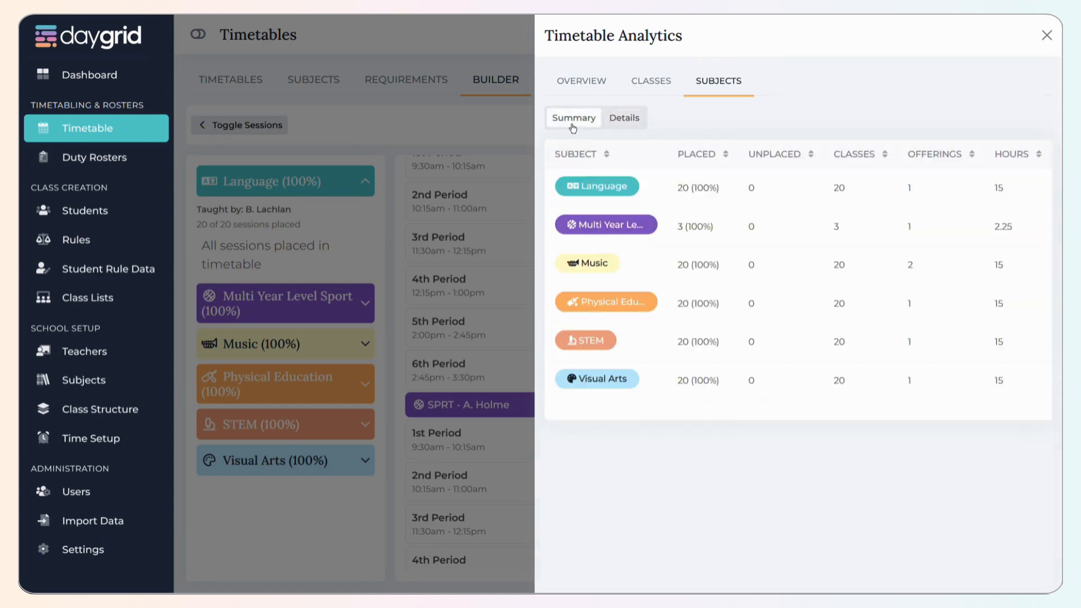
{"action": "left_click", "coordinate": [624, 230]}
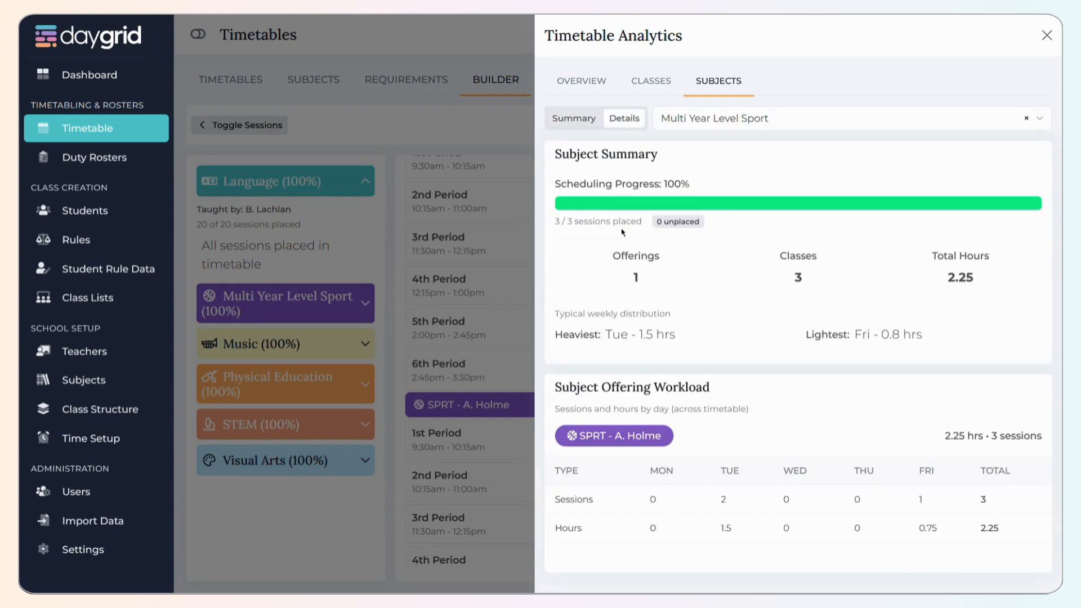
{"action": "left_click", "coordinate": [647, 84]}
{"action": "left_click", "coordinate": [597, 84]}
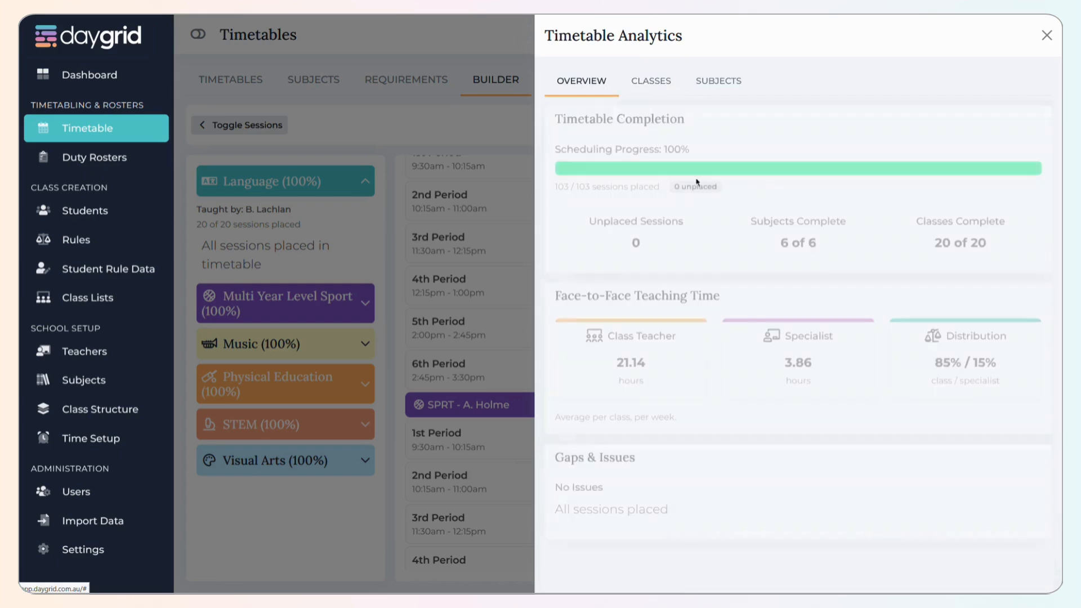
{"action": "left_click", "coordinate": [1047, 35]}
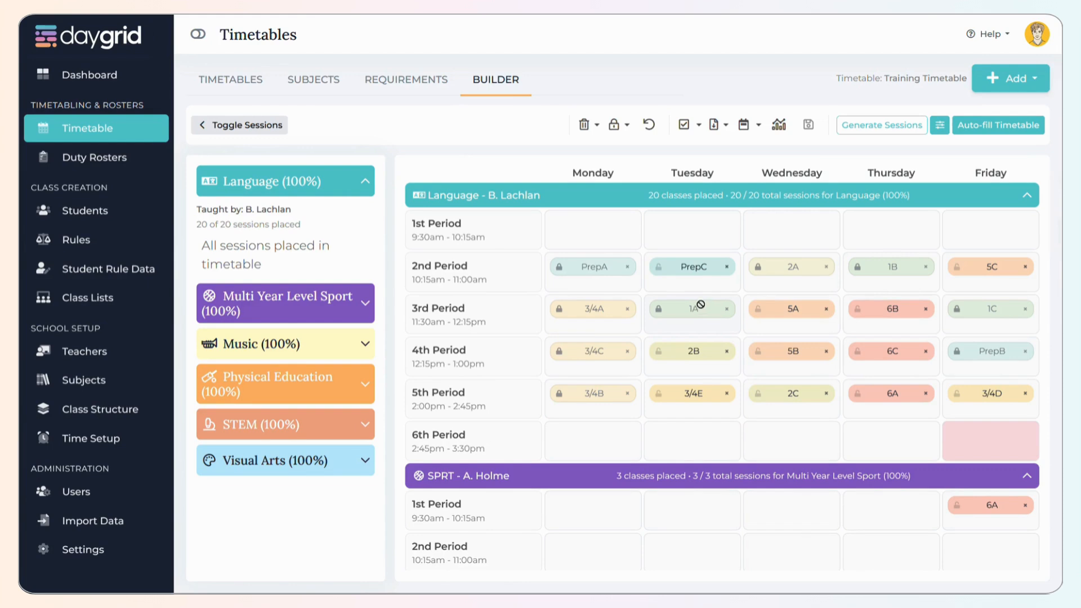
Step: Move Language session PrepC to Tuesday's 1st period, Sport session 6A to Tuesday's 1st period, and Sport sessions 6B and 6C to Tuesday's 2nd period
{"action": "left_click_drag", "start_coordinate": [696, 264], "coordinate": [696, 225]}
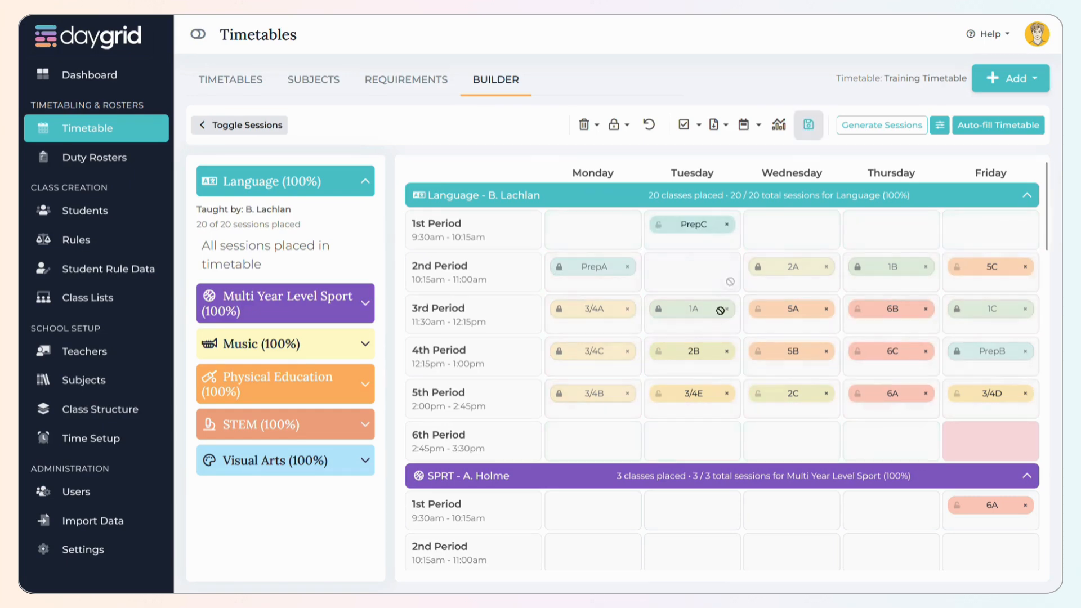
{"action": "scroll", "coordinate": [688, 370], "scroll_direction": "down", "scroll_amount": 1}
{"action": "scroll", "coordinate": [689, 370], "scroll_direction": "down", "scroll_amount": 5}
{"action": "scroll", "coordinate": [924, 282], "scroll_direction": "up", "scroll_amount": 3}
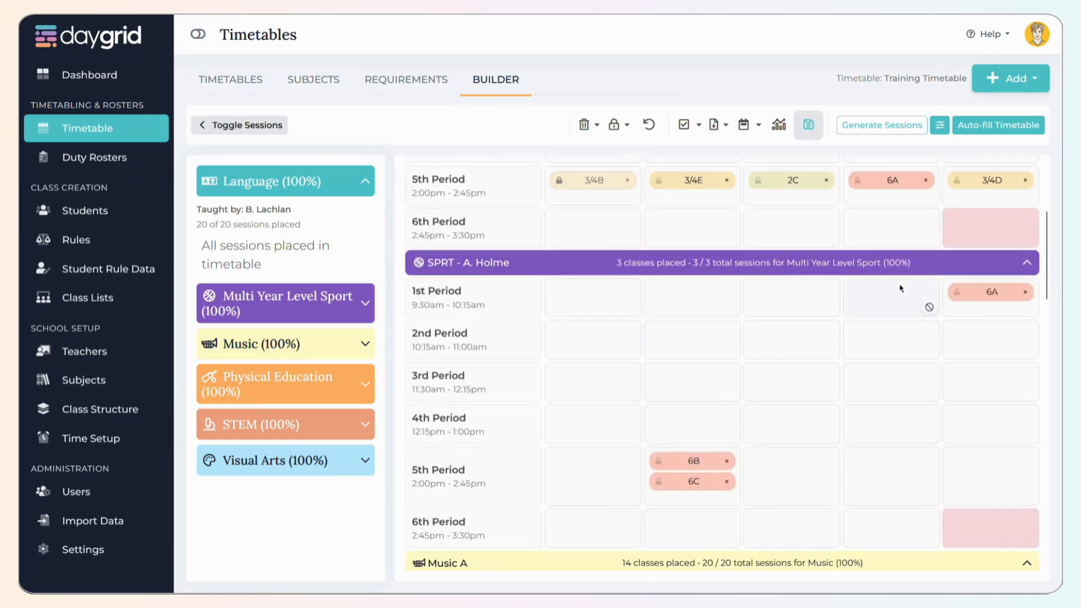
{"action": "left_click_drag", "start_coordinate": [986, 291], "coordinate": [696, 302]}
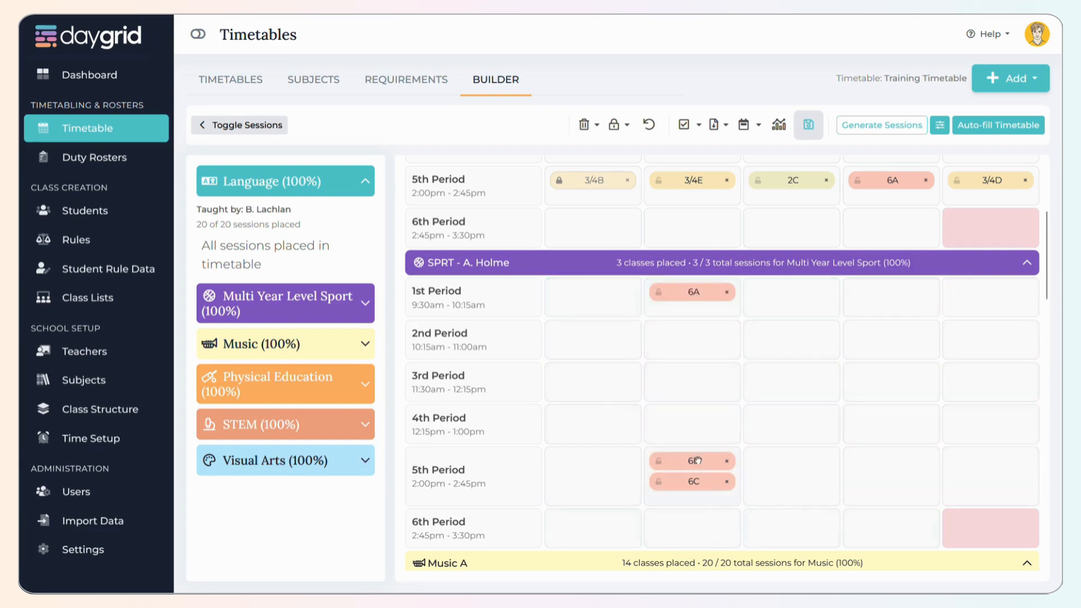
{"action": "left_click_drag", "start_coordinate": [698, 461], "coordinate": [701, 339]}
{"action": "left_click_drag", "start_coordinate": [695, 482], "coordinate": [697, 333]}
Step: Lock Music B sessions 2A, PrepA and 3/4E in the 3rd period and 6B in Monday's 4th period, and save the timetable
{"action": "scroll", "coordinate": [698, 337], "scroll_direction": "down", "scroll_amount": 7}
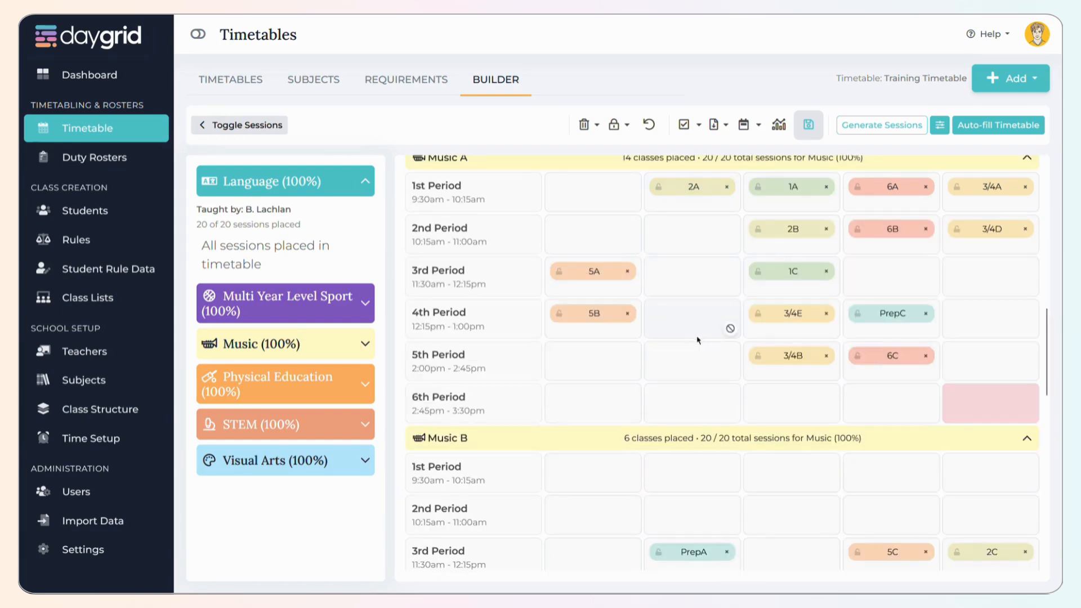
{"action": "scroll", "coordinate": [821, 272], "scroll_direction": "down", "scroll_amount": 5}
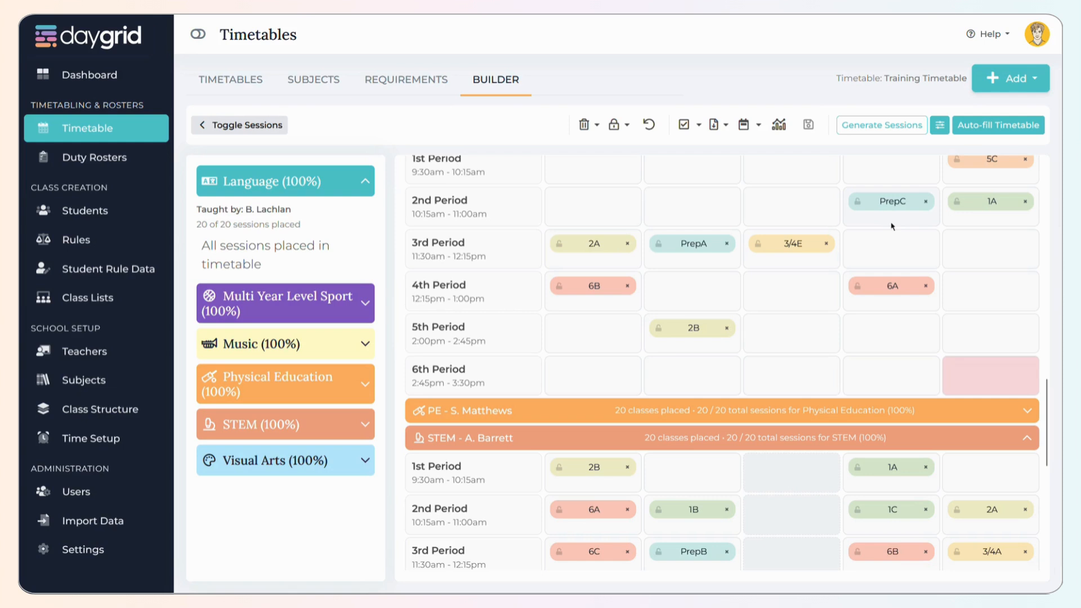
{"action": "scroll", "coordinate": [918, 205], "scroll_direction": "up", "scroll_amount": 1}
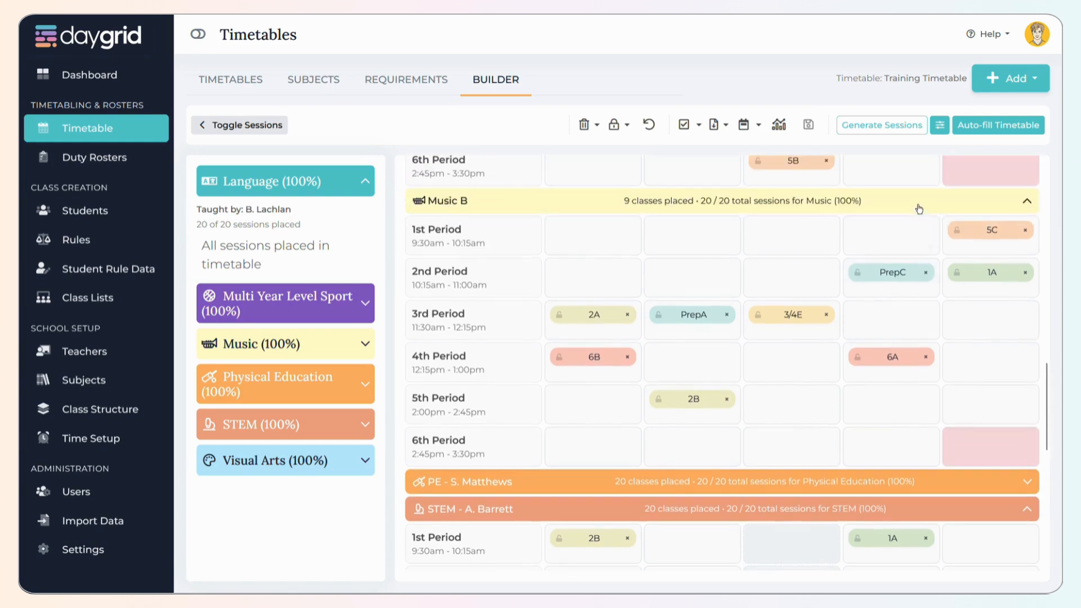
{"action": "left_click", "coordinate": [657, 316]}
{"action": "left_click", "coordinate": [758, 314]}
{"action": "left_click", "coordinate": [560, 314]}
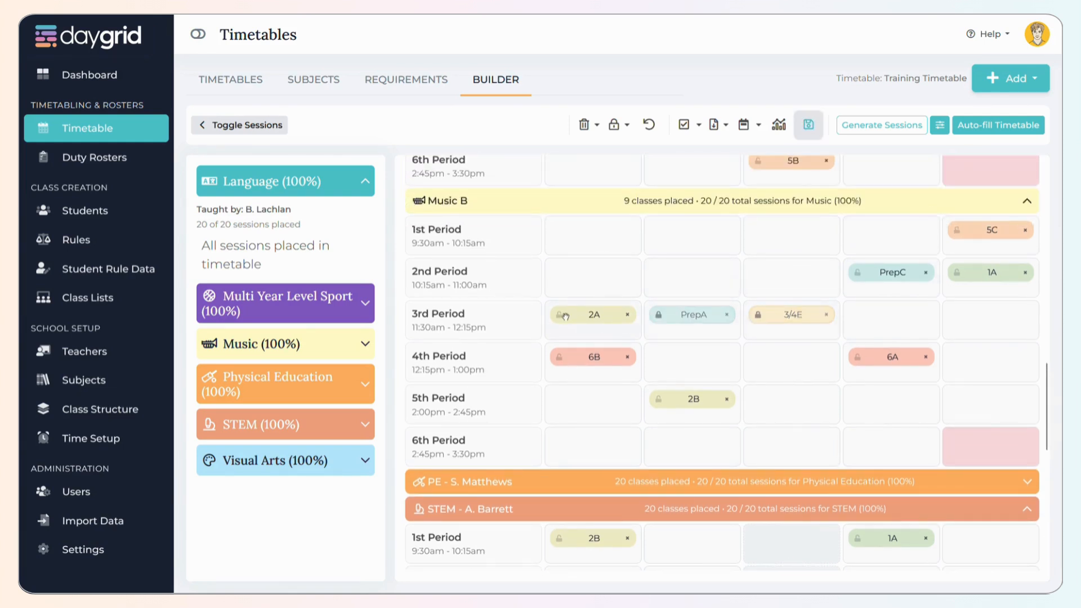
{"action": "left_click", "coordinate": [559, 356]}
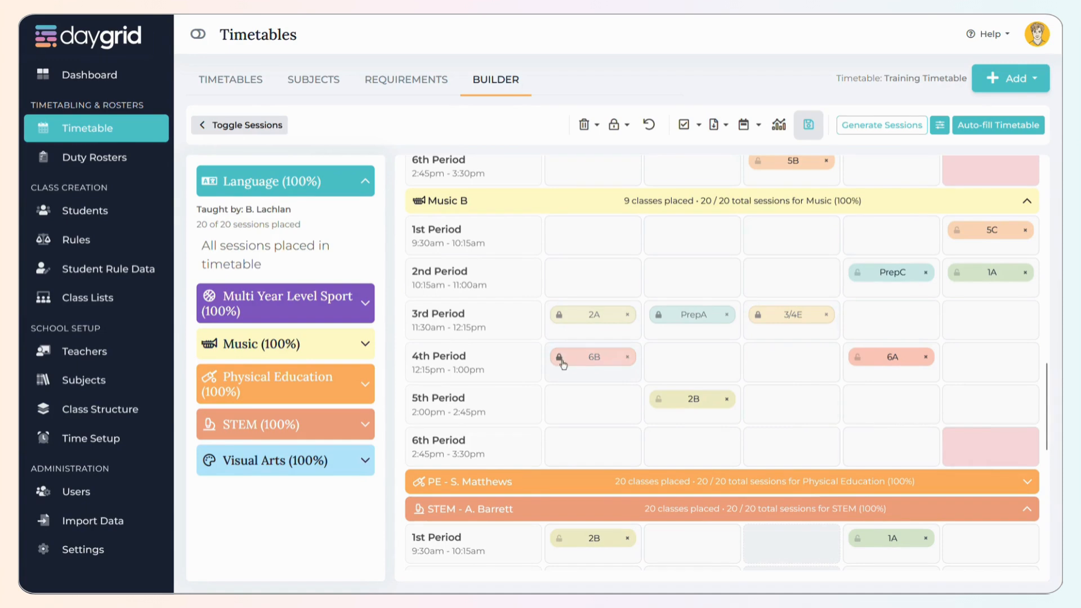
{"action": "left_click", "coordinate": [819, 129]}
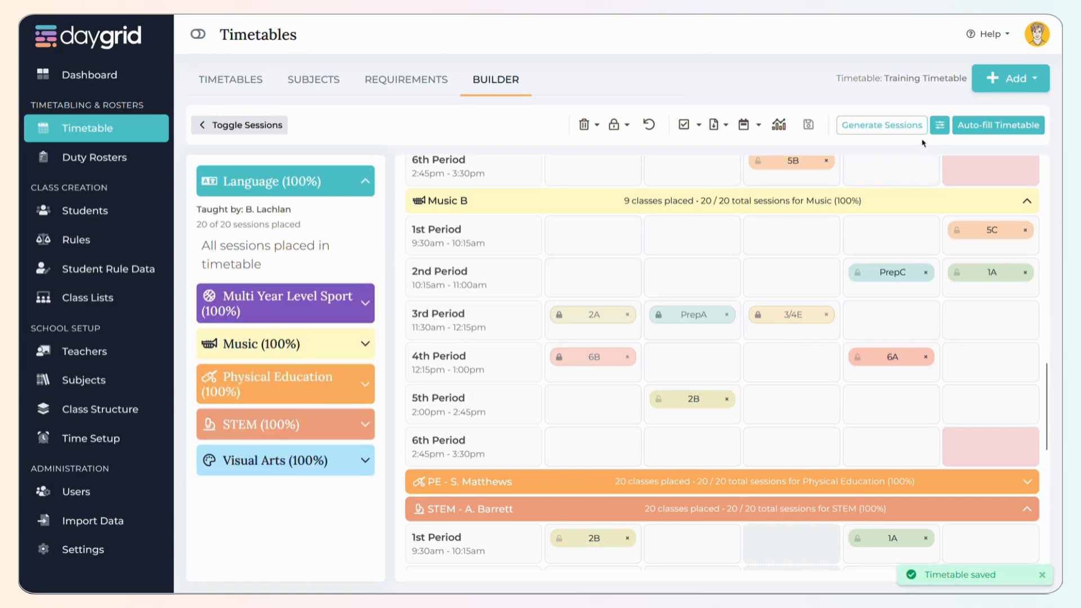
Step: Add Grade 2 to the year level planning priorities and run Auto-fill with Balanced (Recommended) optimisation and Standard for the other settings
{"action": "left_click", "coordinate": [940, 125]}
{"action": "left_click", "coordinate": [307, 198]}
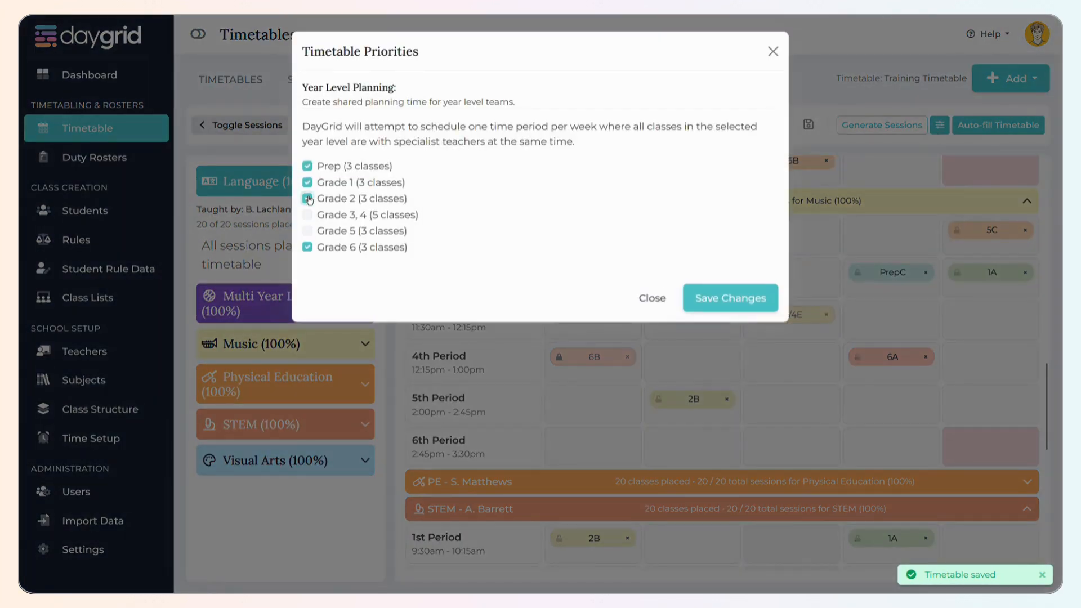
{"action": "left_click", "coordinate": [739, 299]}
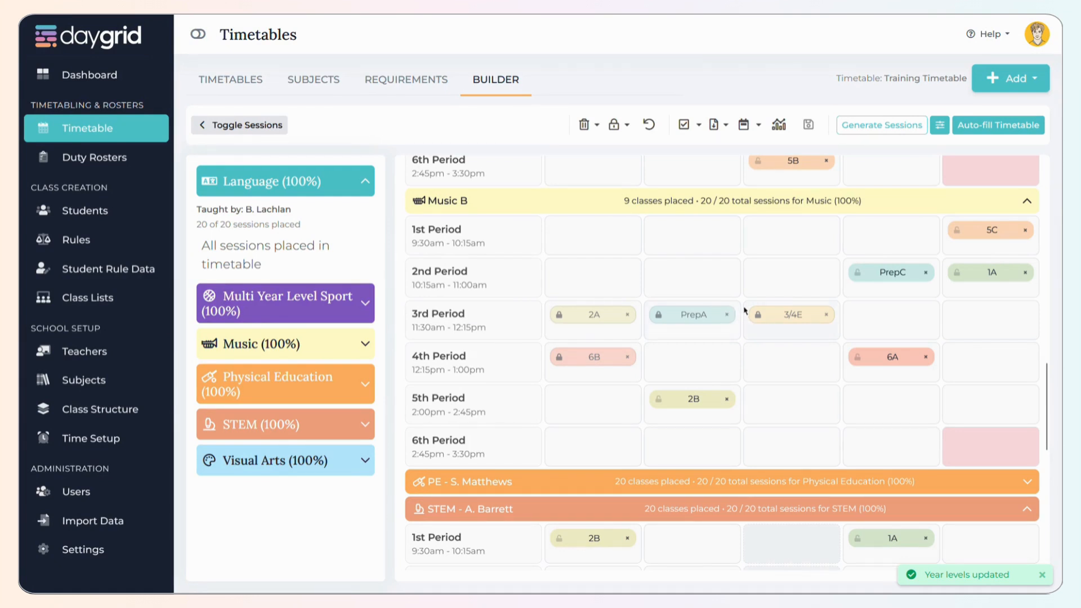
{"action": "left_click", "coordinate": [998, 125]}
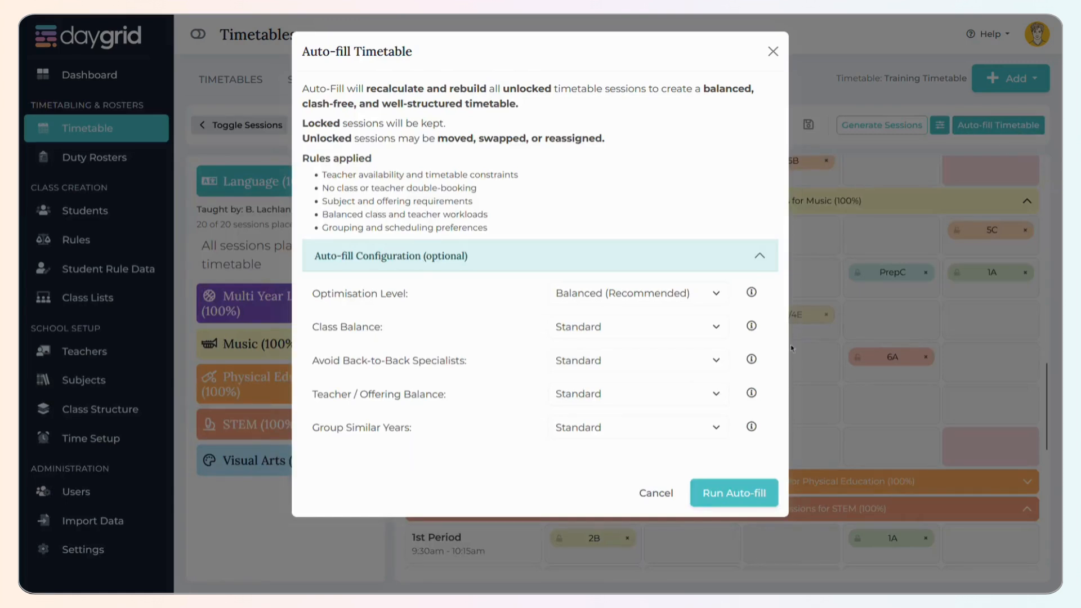
{"action": "left_click", "coordinate": [705, 496]}
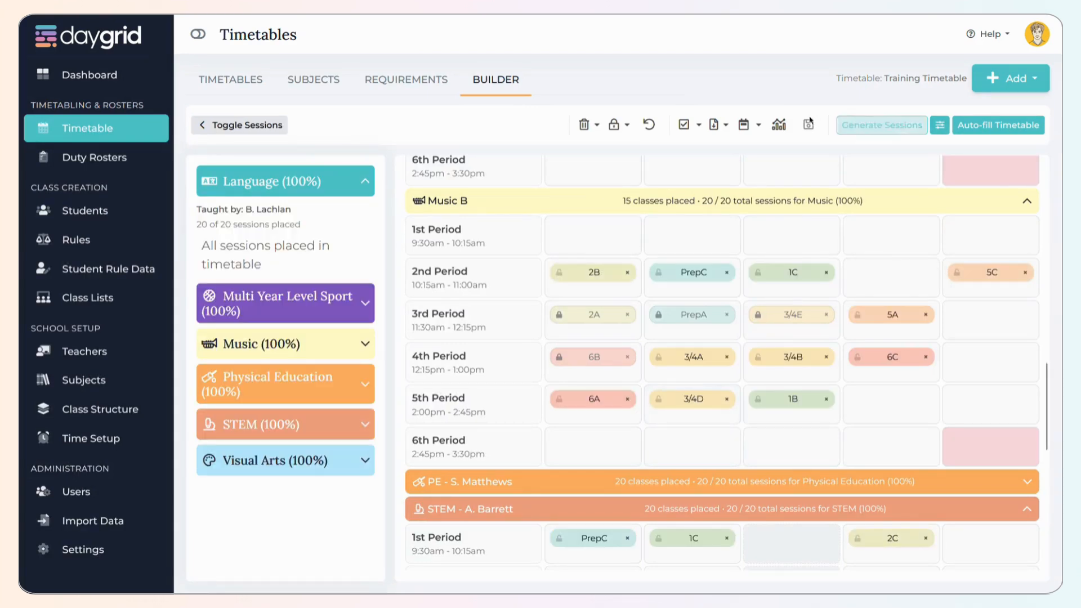
Step: Open the year level timetable view, check the shared planning time for Grade 2, and close the view
{"action": "left_click", "coordinate": [760, 126]}
{"action": "left_click", "coordinate": [788, 175]}
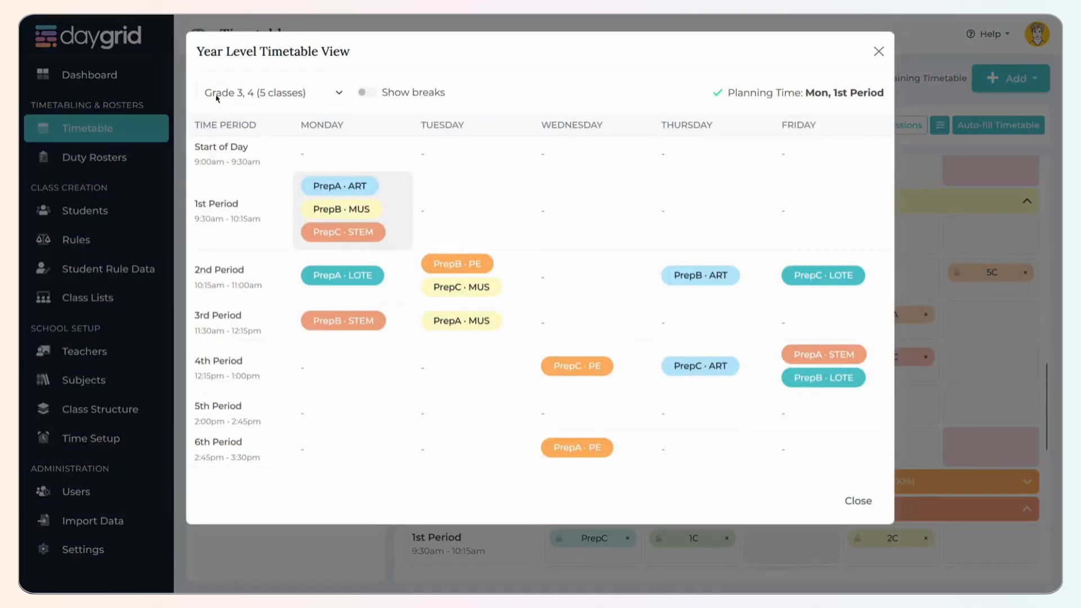
{"action": "left_click", "coordinate": [247, 91]}
{"action": "left_click", "coordinate": [248, 154]}
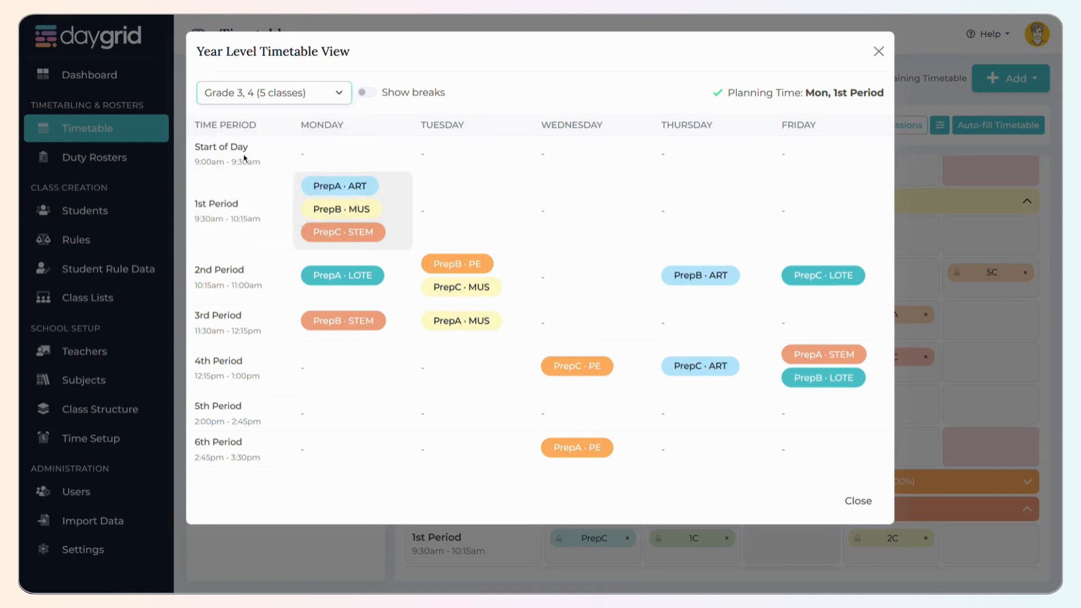
{"action": "left_click", "coordinate": [256, 92]}
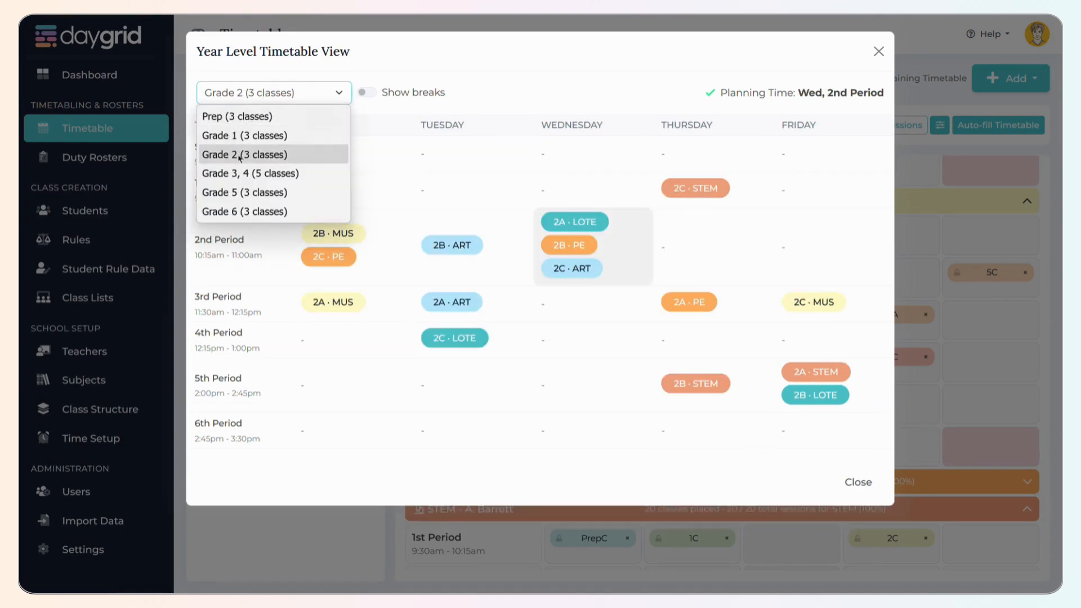
{"action": "left_click", "coordinate": [879, 52]}
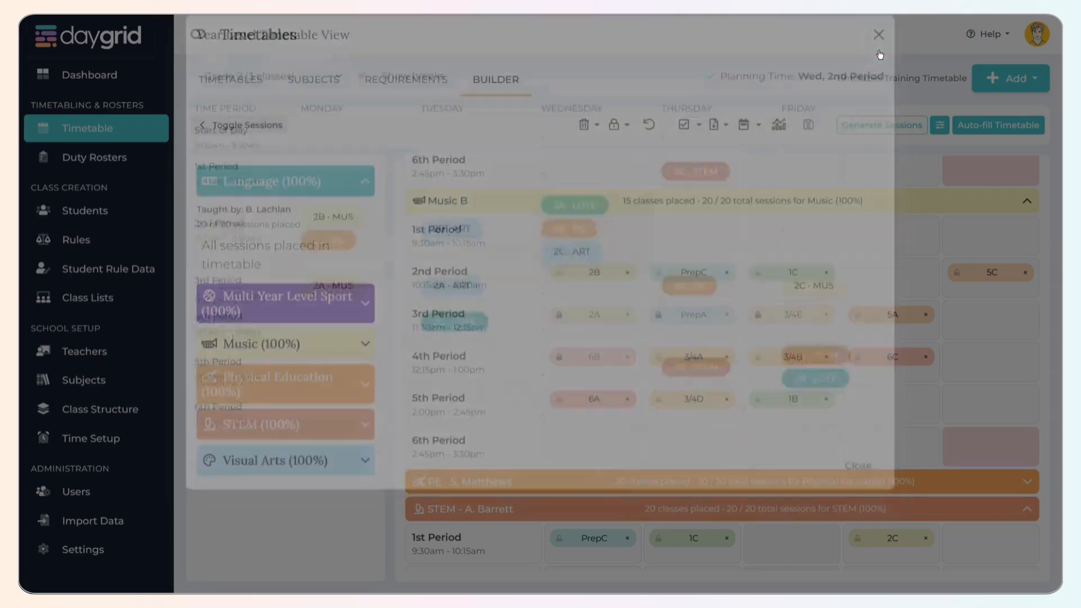
Step: Reopen Timetable Analytics for the rebuilt timetable, check the overview, classes and Language subject details, and close it
{"action": "scroll", "coordinate": [719, 319], "scroll_direction": "up", "scroll_amount": 1}
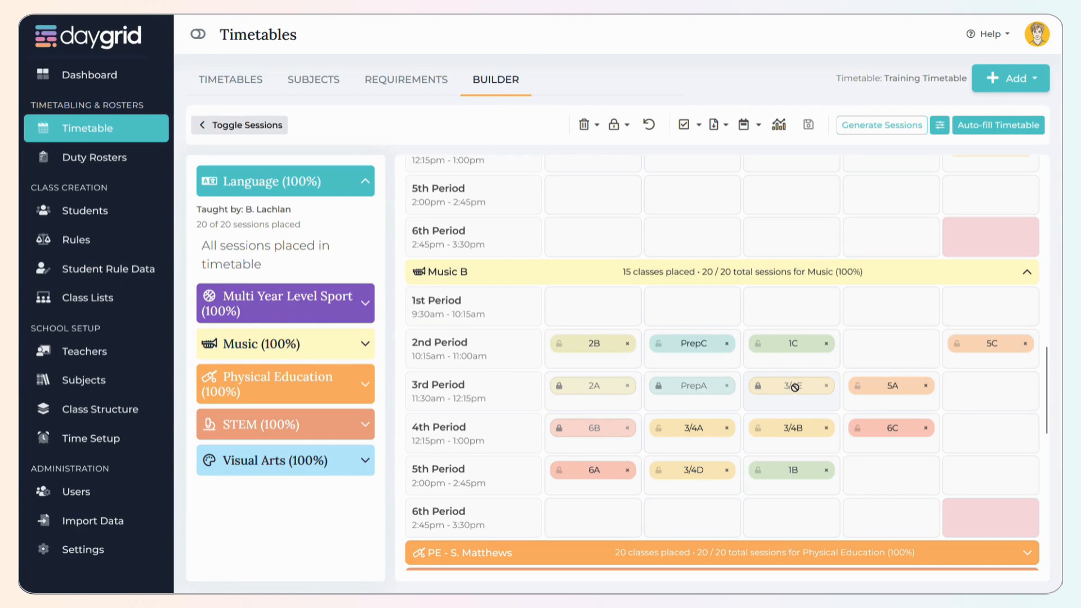
{"action": "left_click", "coordinate": [779, 125]}
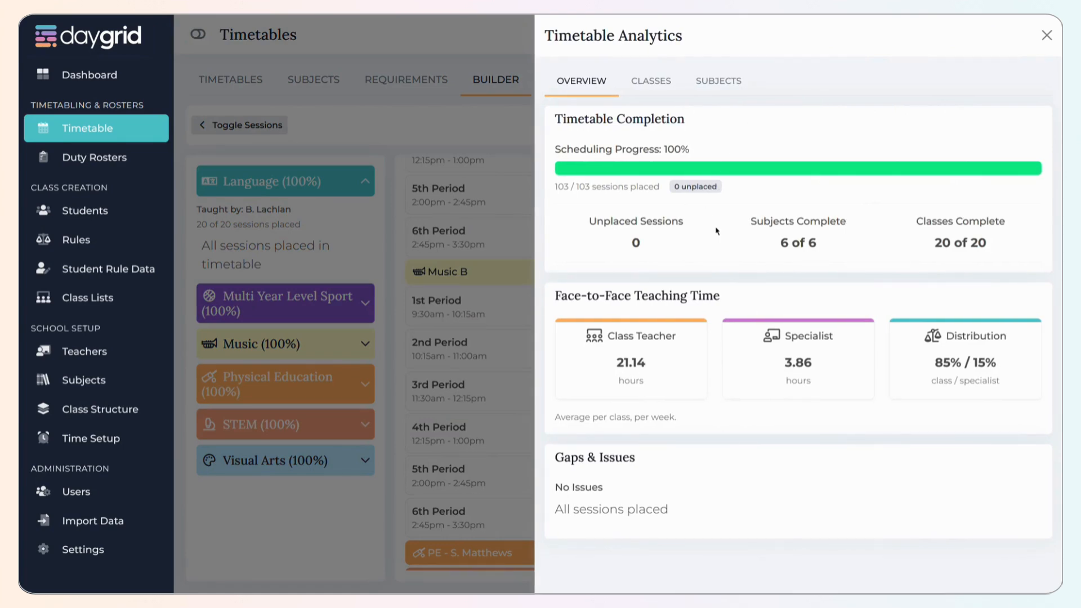
{"action": "left_click", "coordinate": [664, 84]}
{"action": "left_click", "coordinate": [714, 84]}
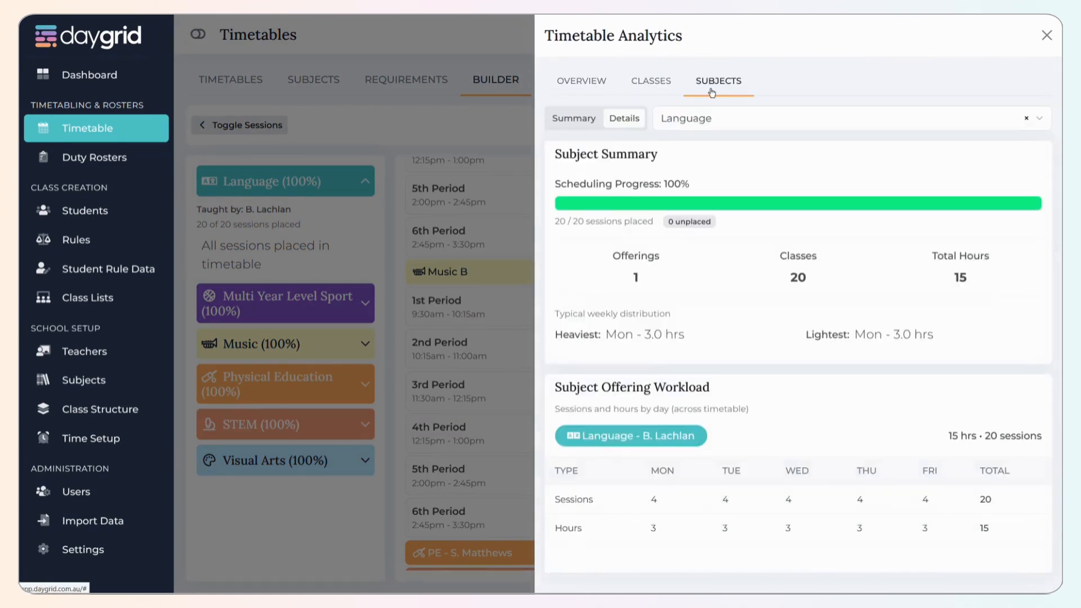
{"action": "left_click", "coordinate": [1047, 35]}
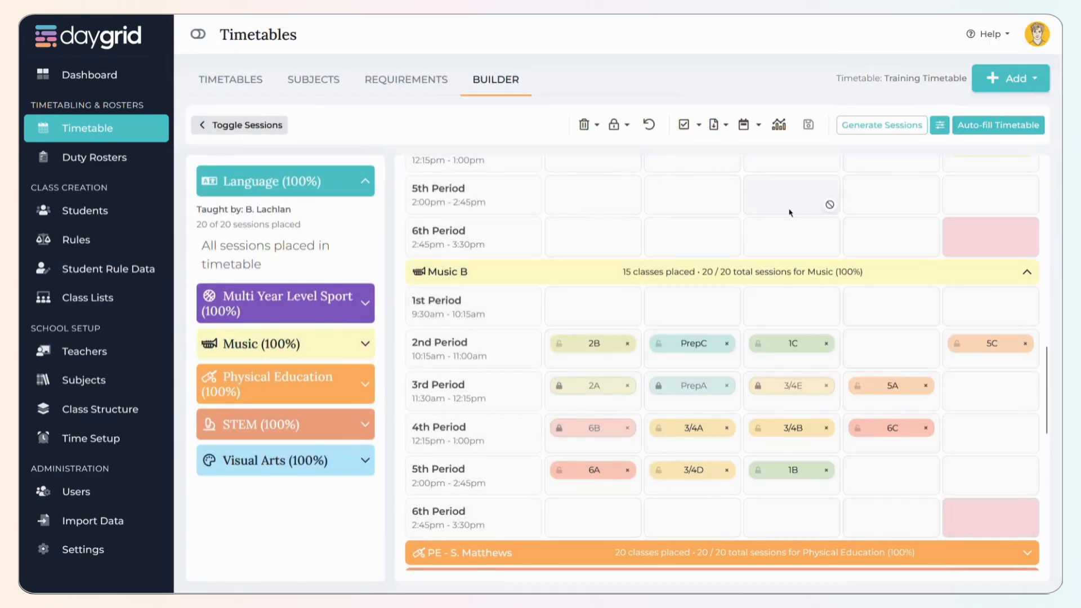
Step: Set the Training Timetable's status to Review and close the status options
{"action": "left_click", "coordinate": [715, 125]}
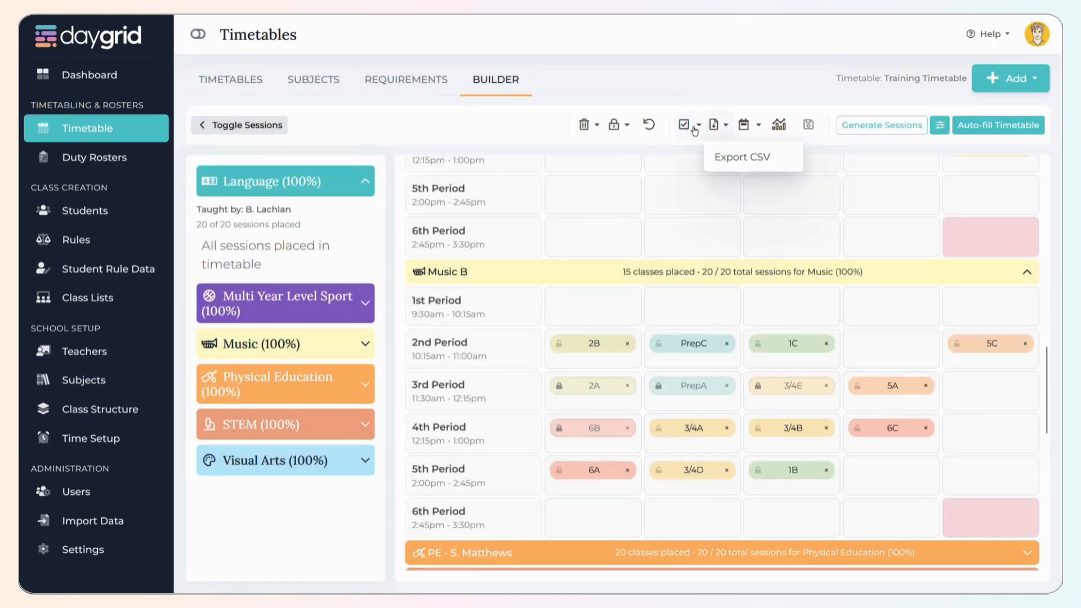
{"action": "left_click", "coordinate": [695, 128]}
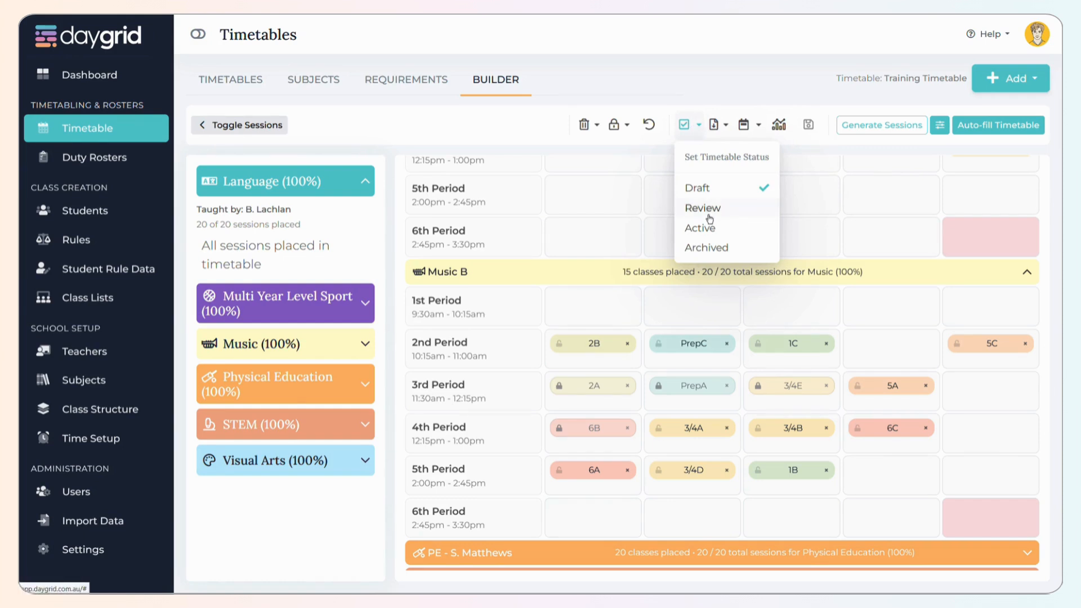
{"action": "left_click", "coordinate": [709, 218]}
{"action": "left_click", "coordinate": [685, 128]}
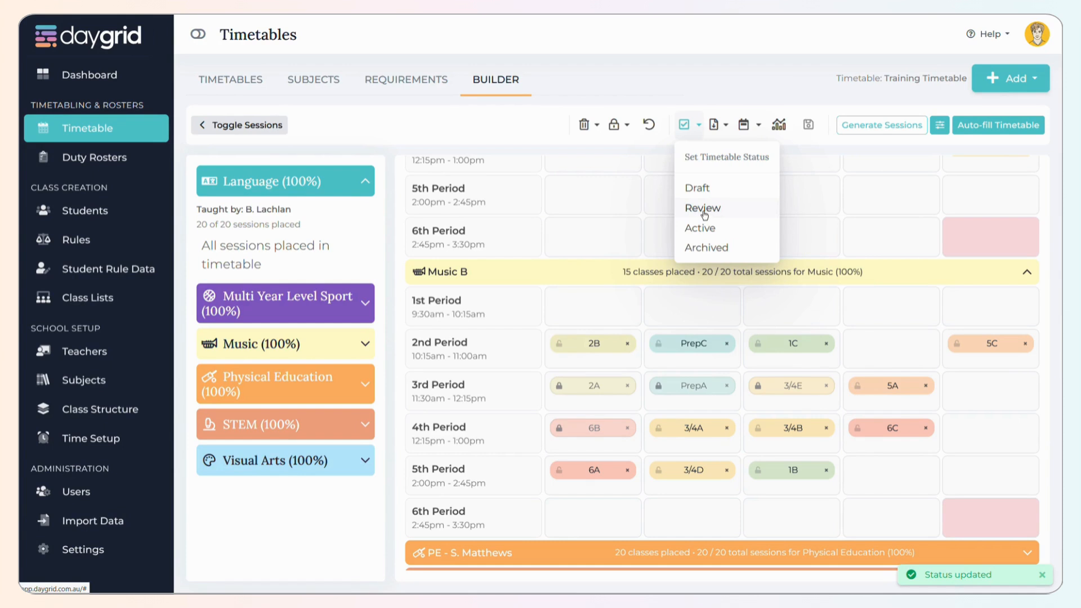
{"action": "left_click", "coordinate": [627, 162]}
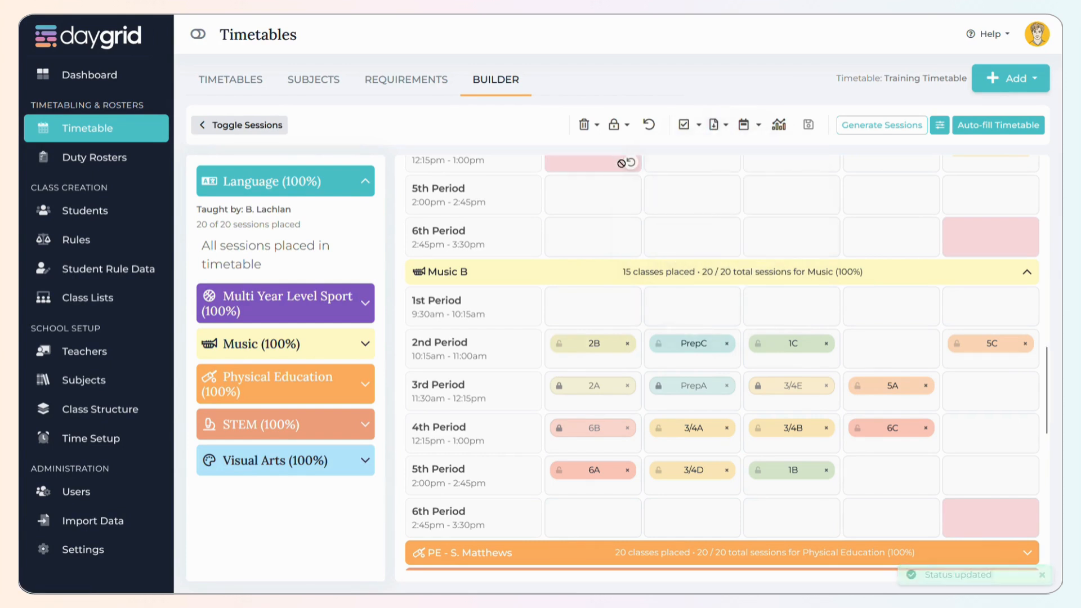
Step: Export the Training Timetable as a CSV file and return to the Language sessions at the start of the timetable
{"action": "left_click", "coordinate": [715, 126]}
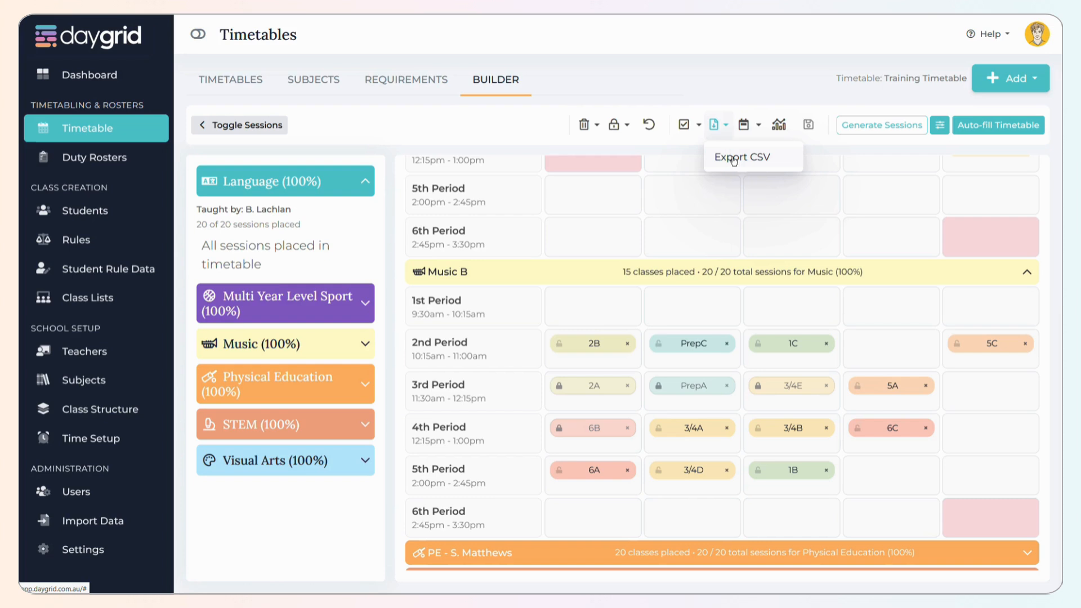
{"action": "left_click", "coordinate": [733, 159]}
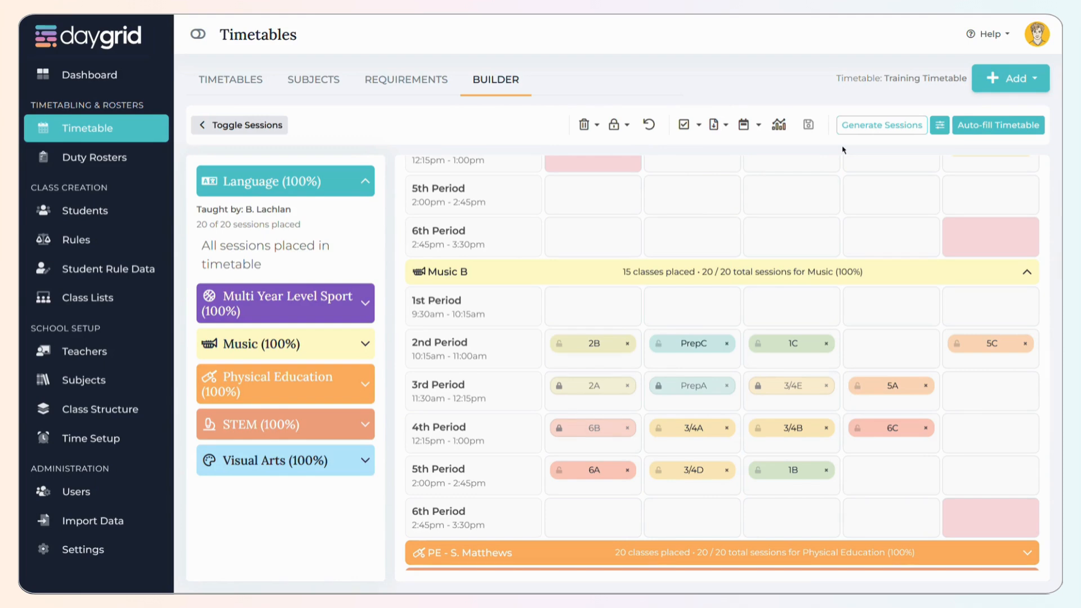
{"action": "scroll", "coordinate": [843, 157], "scroll_direction": "up", "scroll_amount": 8}
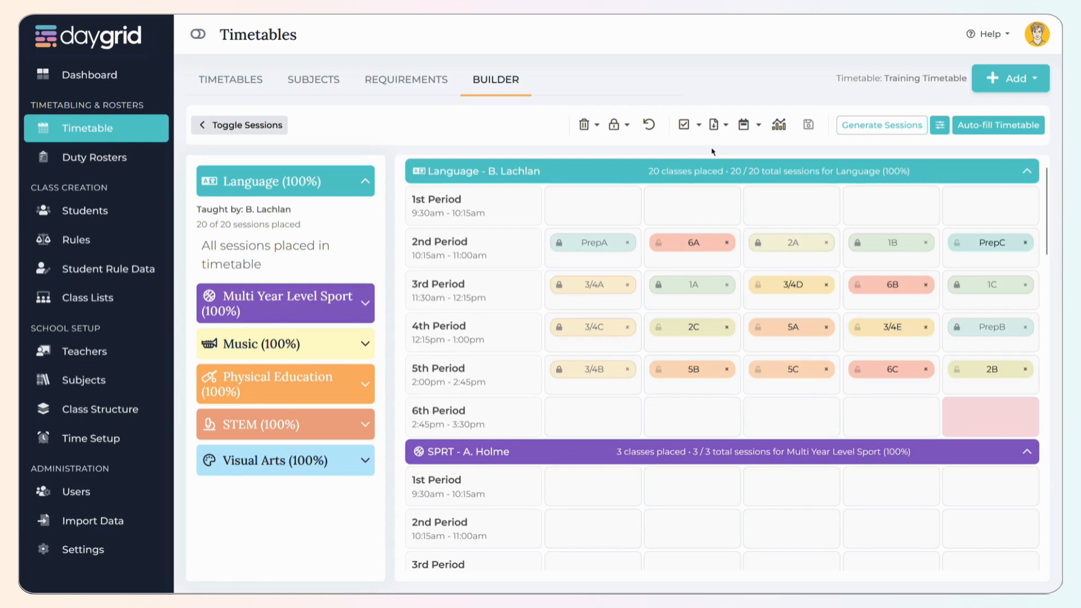